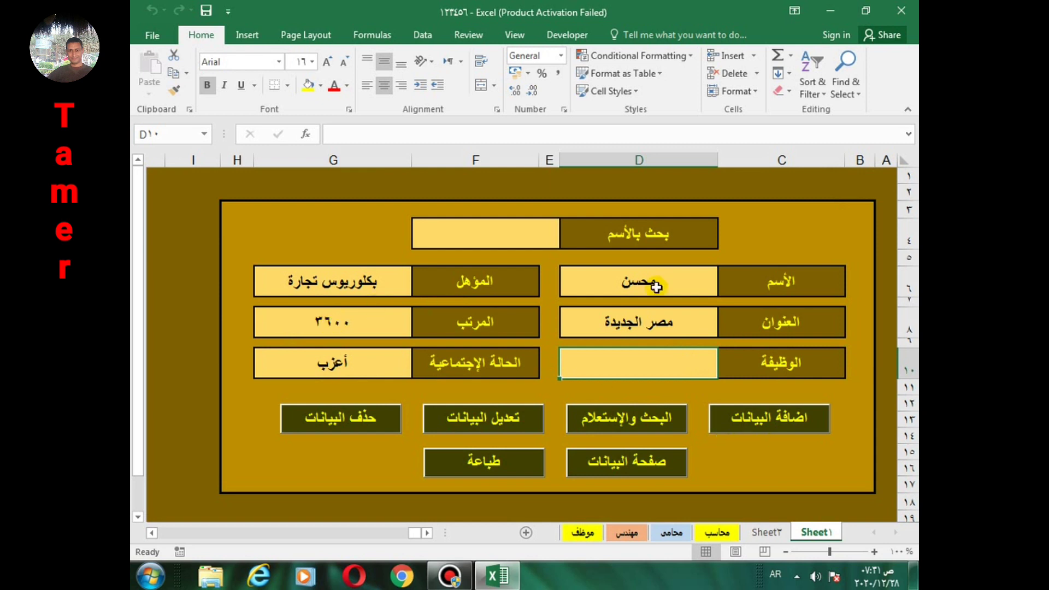
# Review the Sheet2 data table and the محاسب and محامى lists, returning to the form each time.
pyautogui.click(766, 533)
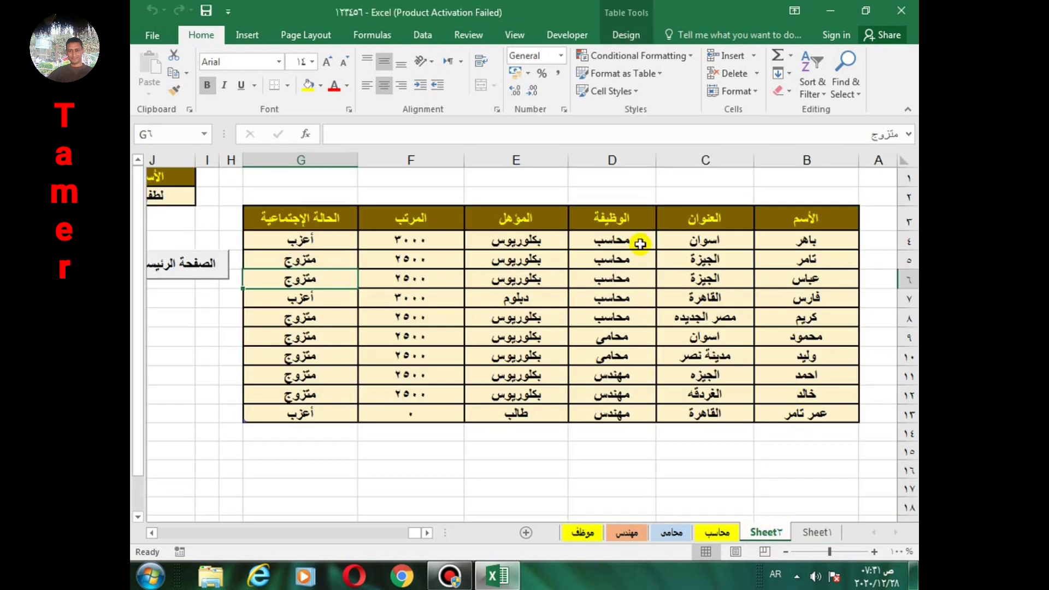
pyautogui.click(820, 533)
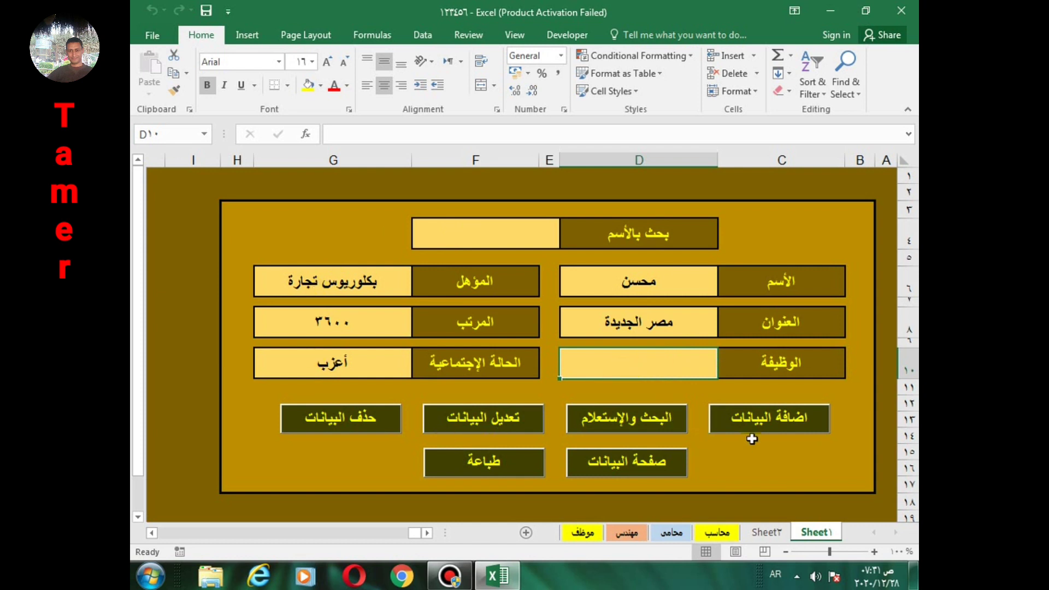
pyautogui.click(720, 533)
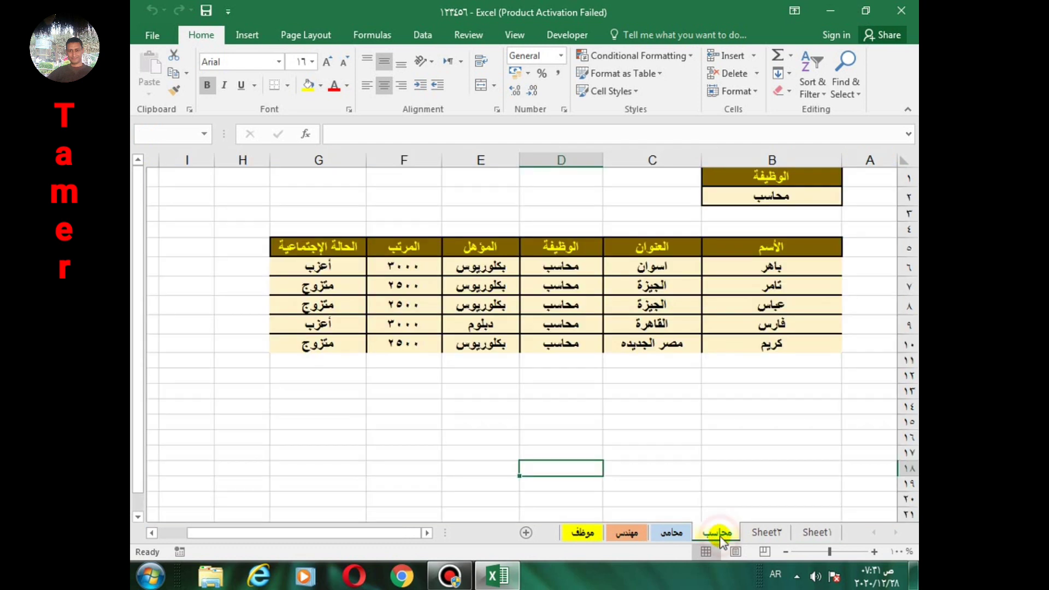
pyautogui.click(814, 533)
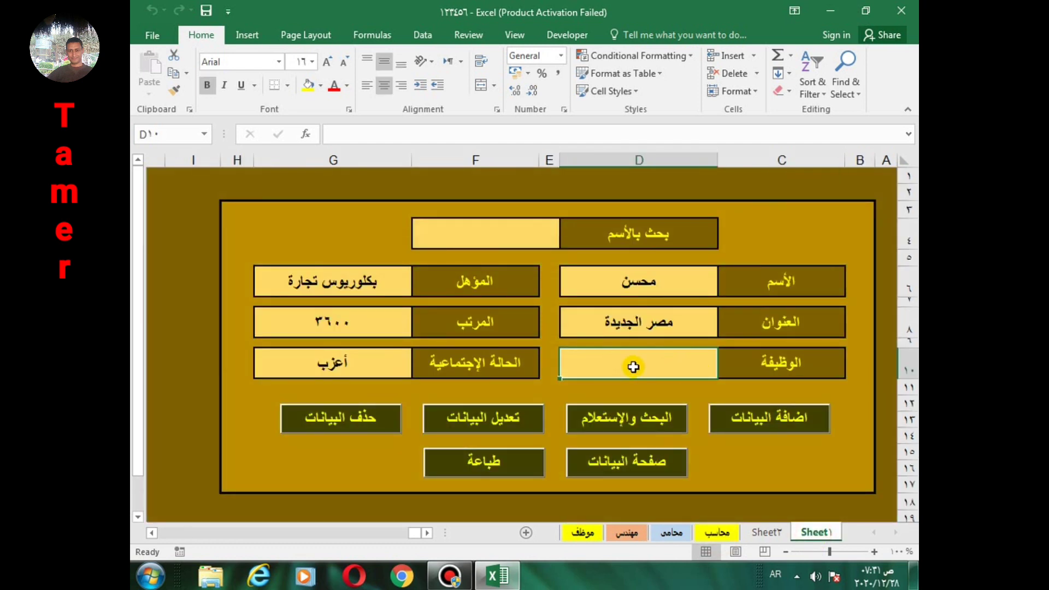
pyautogui.click(674, 533)
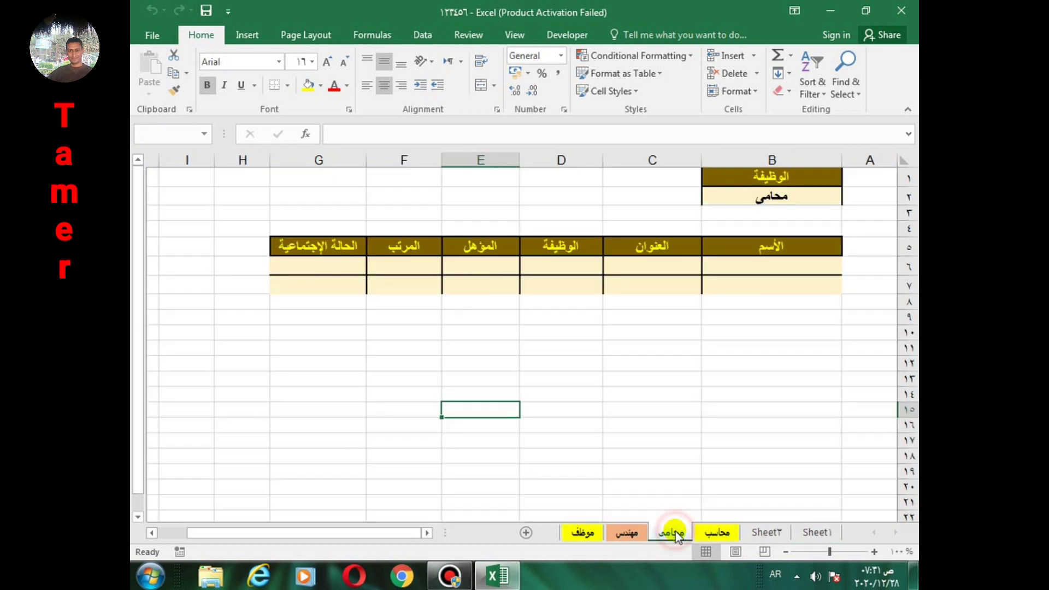
pyautogui.click(815, 533)
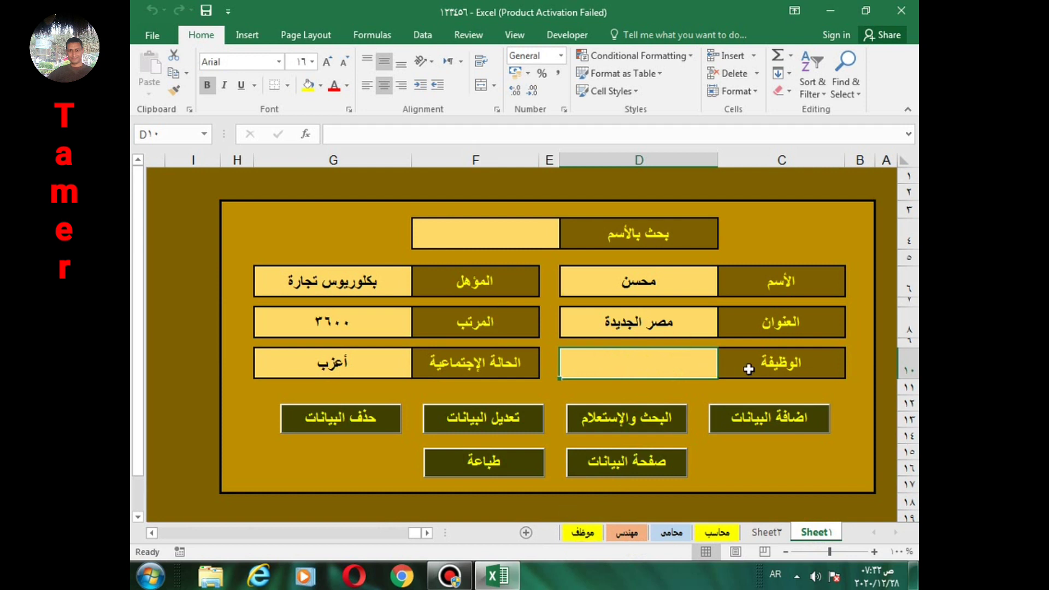
# Enter job موظف, add the record, and confirm it now appears on the موظف sheet.
pyautogui.click(649, 370)
pyautogui.click(590, 537)
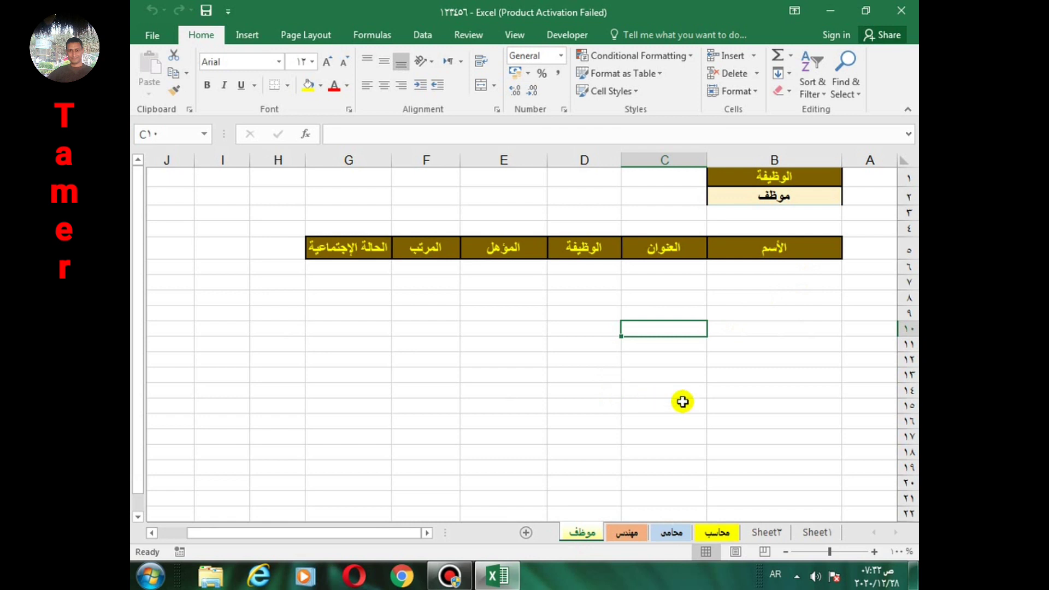
pyautogui.click(816, 533)
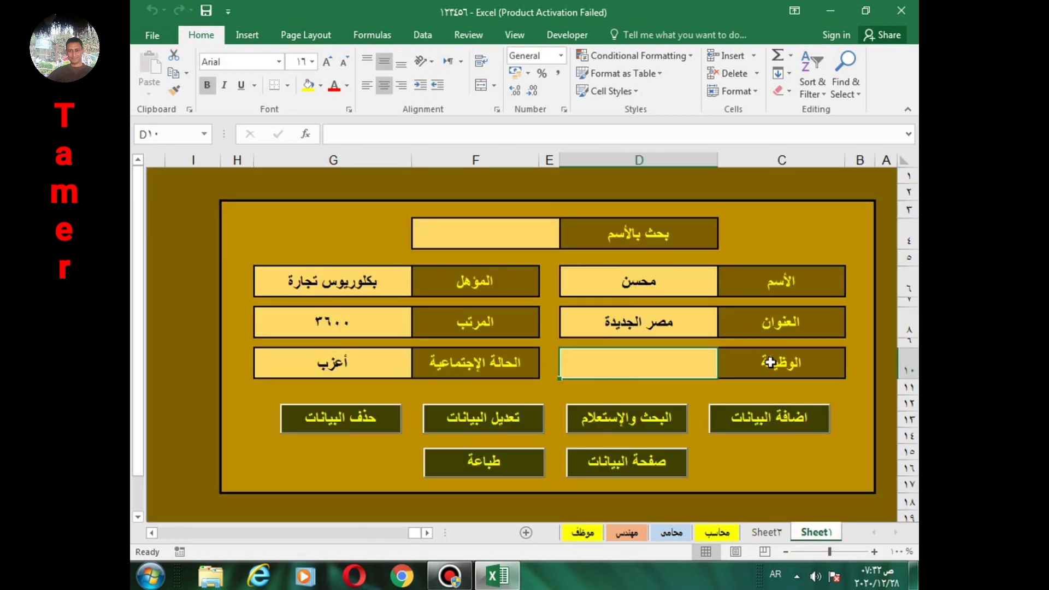
pyautogui.write('موظف')
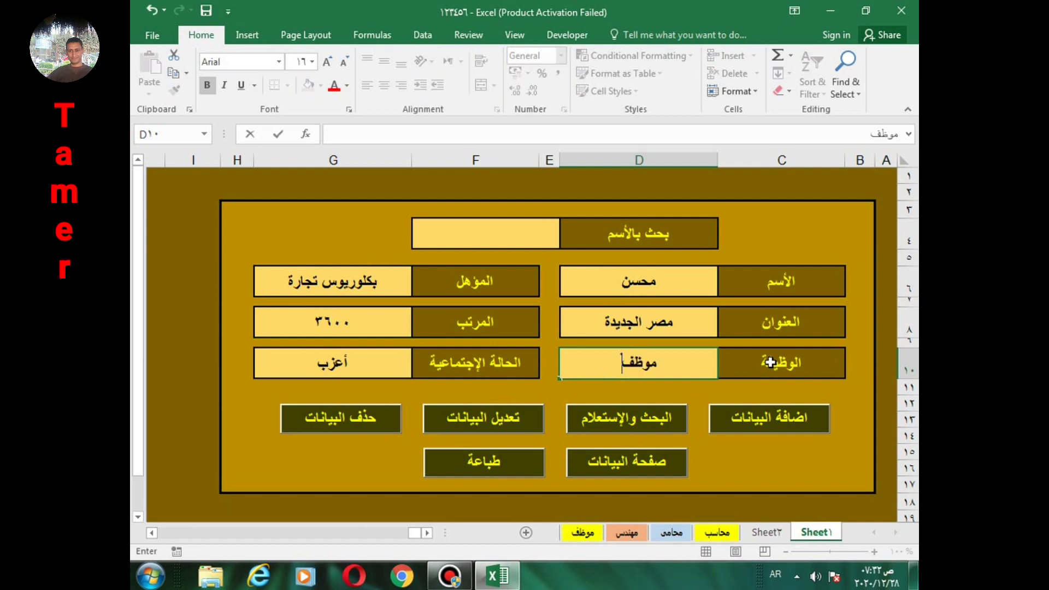
pyautogui.click(766, 419)
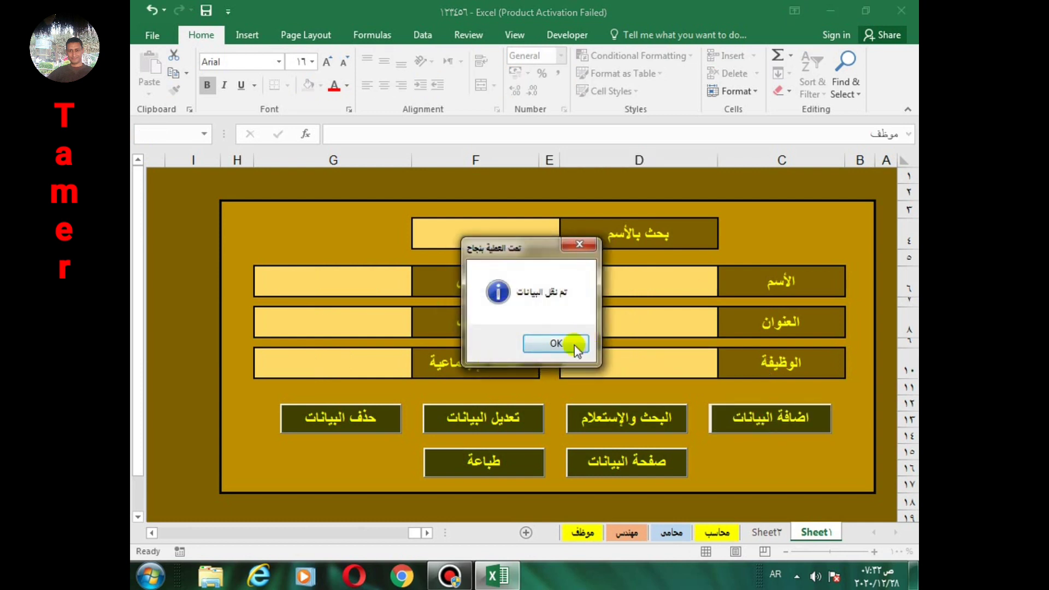
pyautogui.click(569, 344)
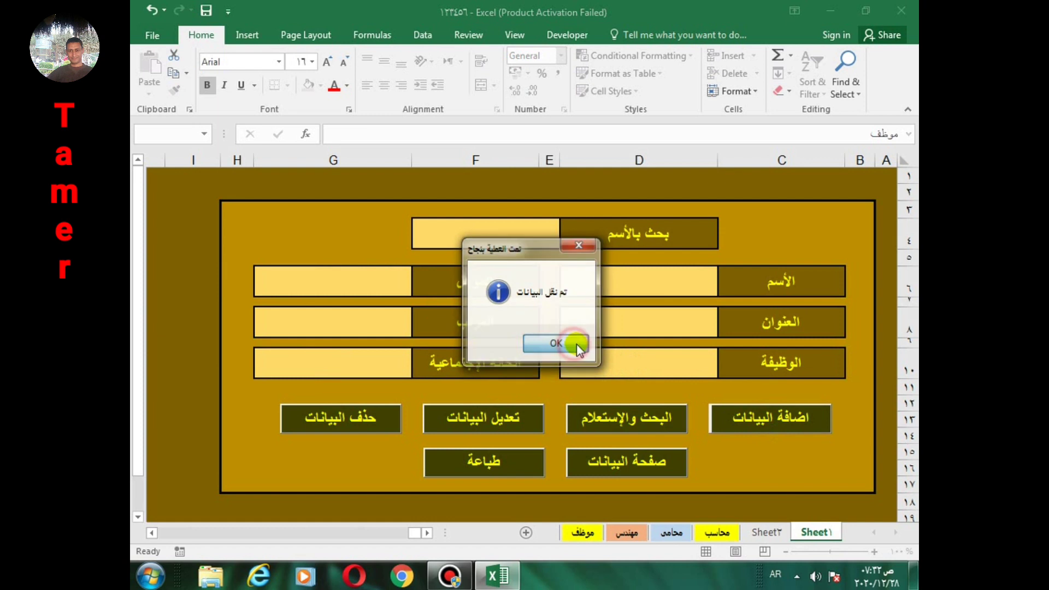
pyautogui.click(582, 533)
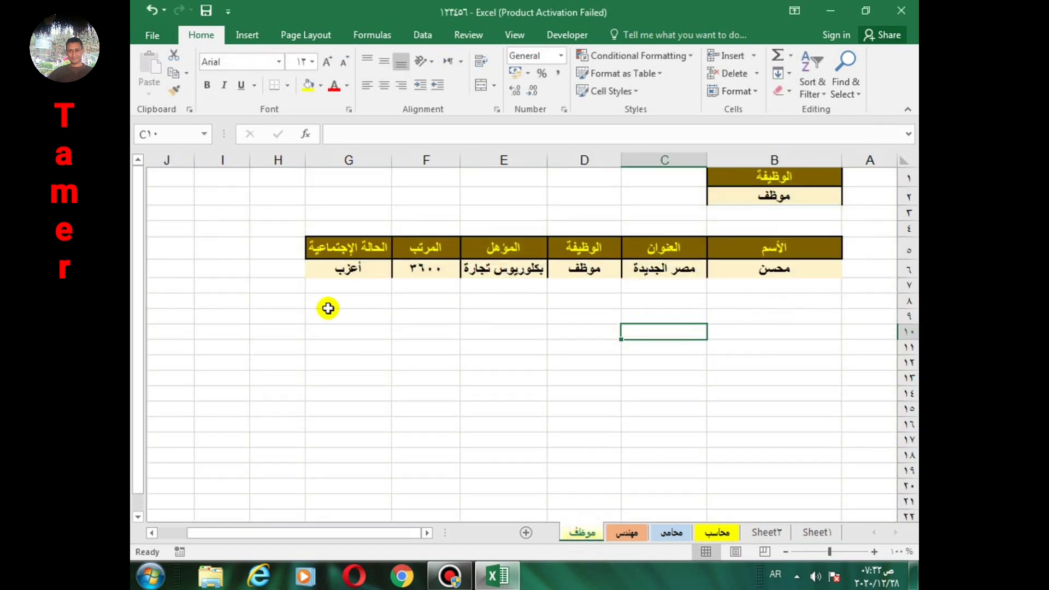
pyautogui.click(809, 533)
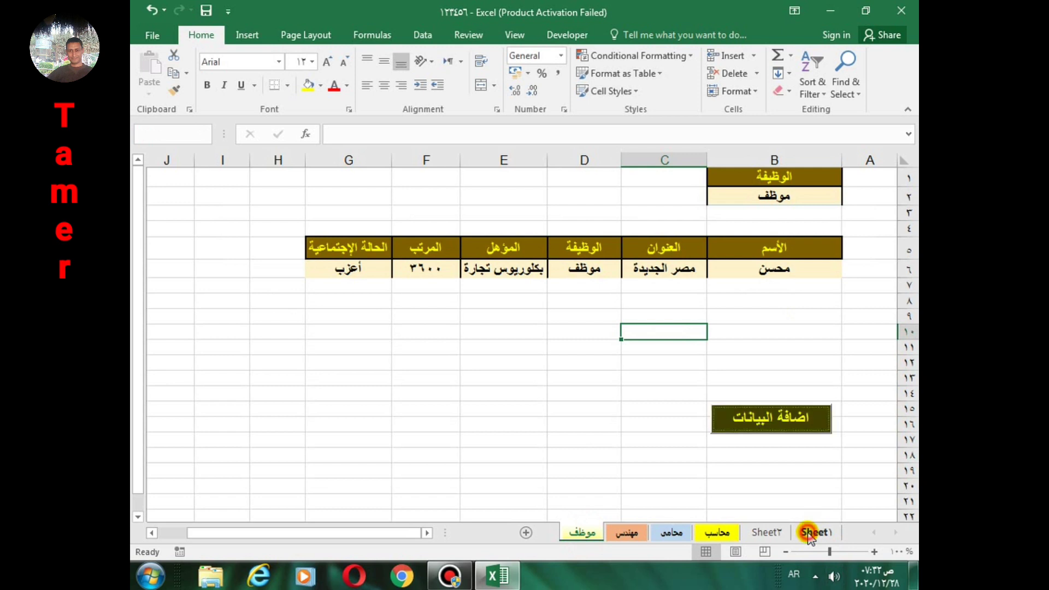
pyautogui.click(642, 287)
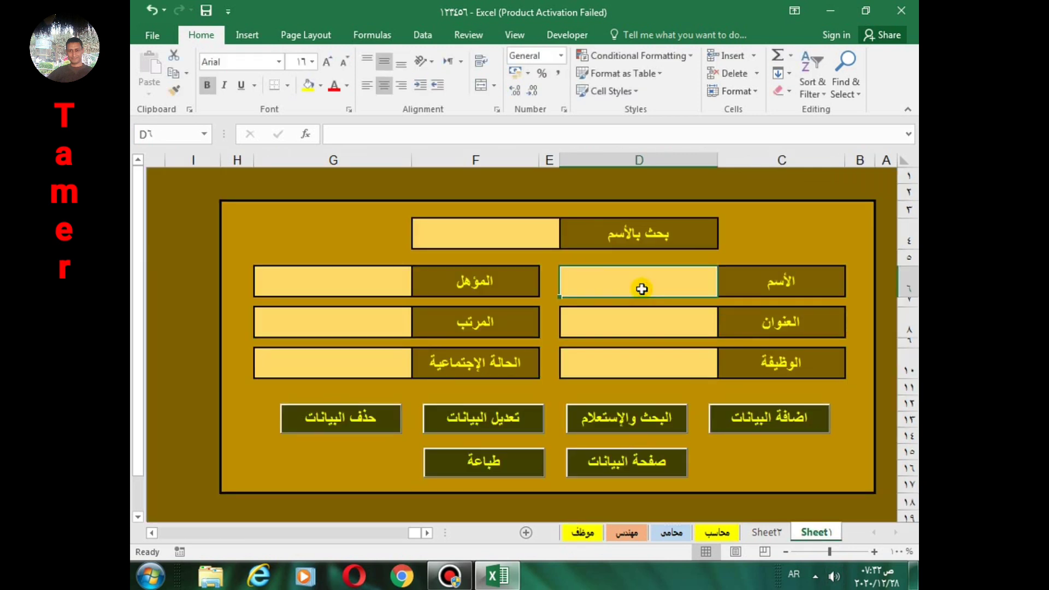
# Fill the form with a name, address القاهرة, job محامى and marital status أعزب.
pyautogui.write('خالد')
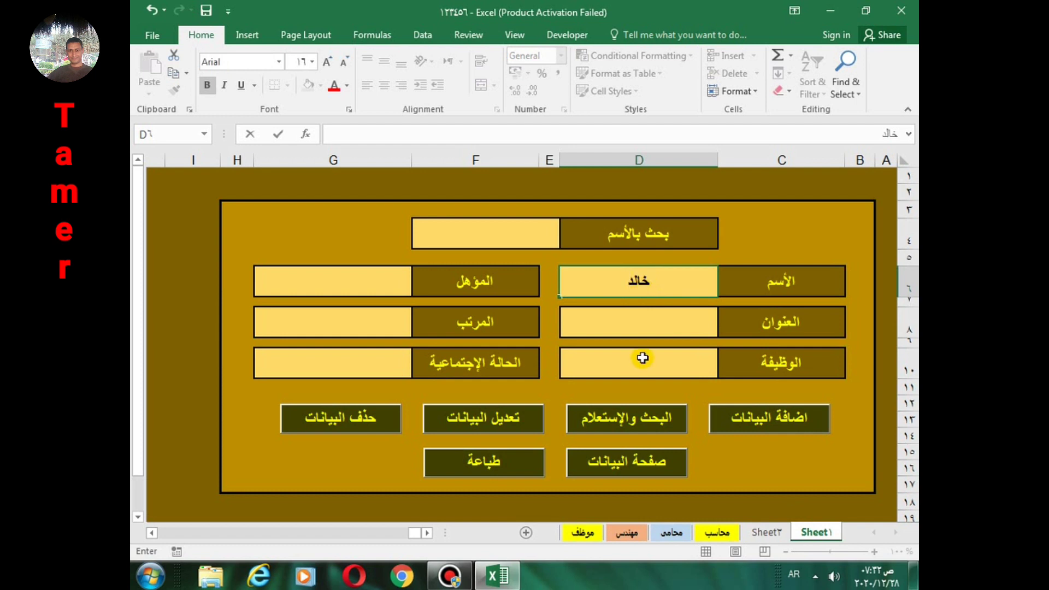
pyautogui.click(643, 326)
pyautogui.write('الق')
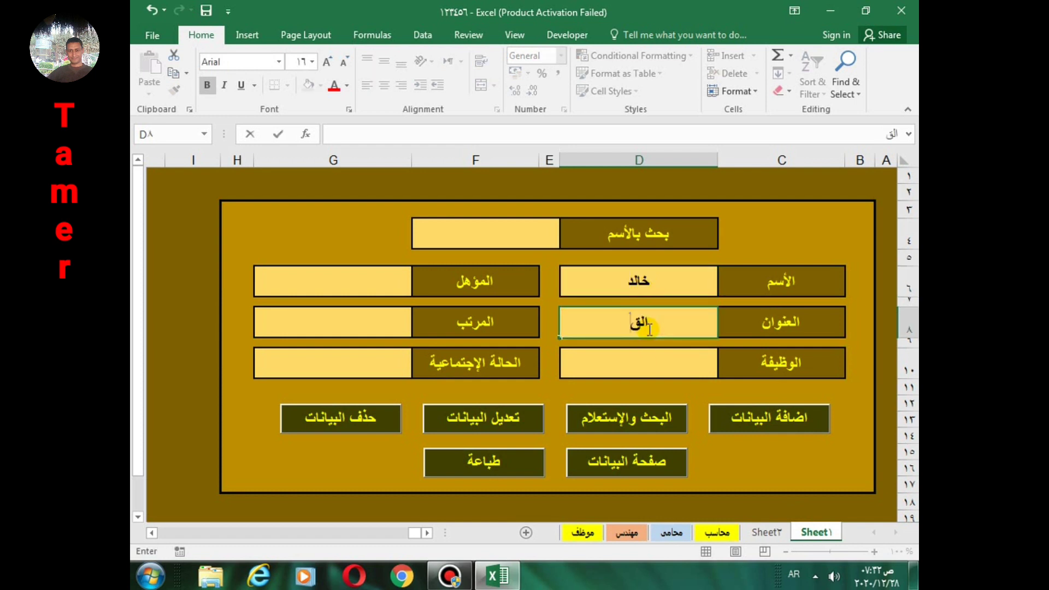
pyautogui.write('اهخرة')
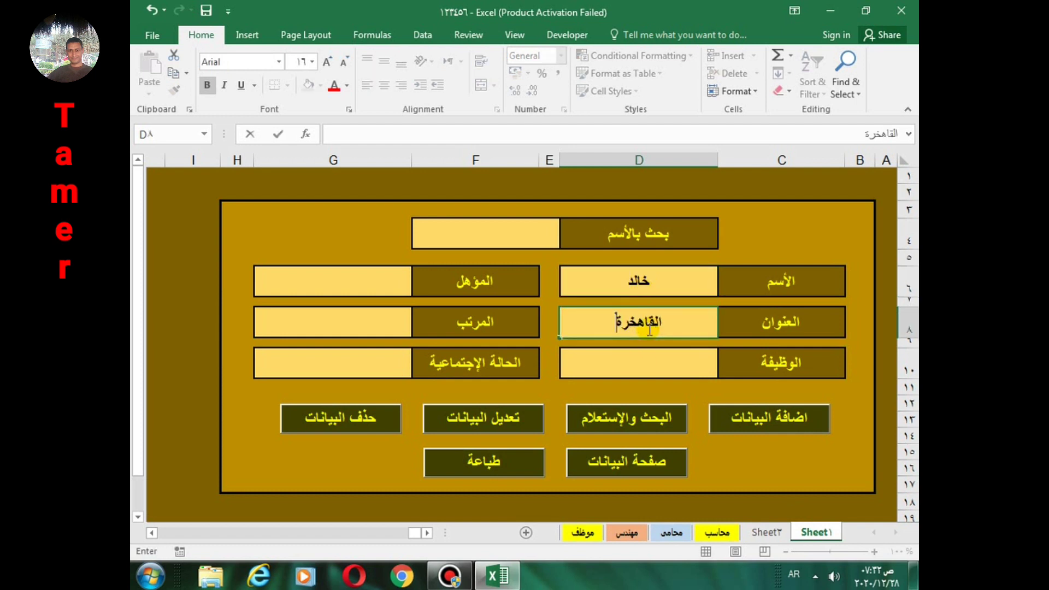
pyautogui.press('BackSpace')
pyautogui.press('BackSpace')
pyautogui.press('BackSpace')
pyautogui.write('هرة')
pyautogui.click(630, 363)
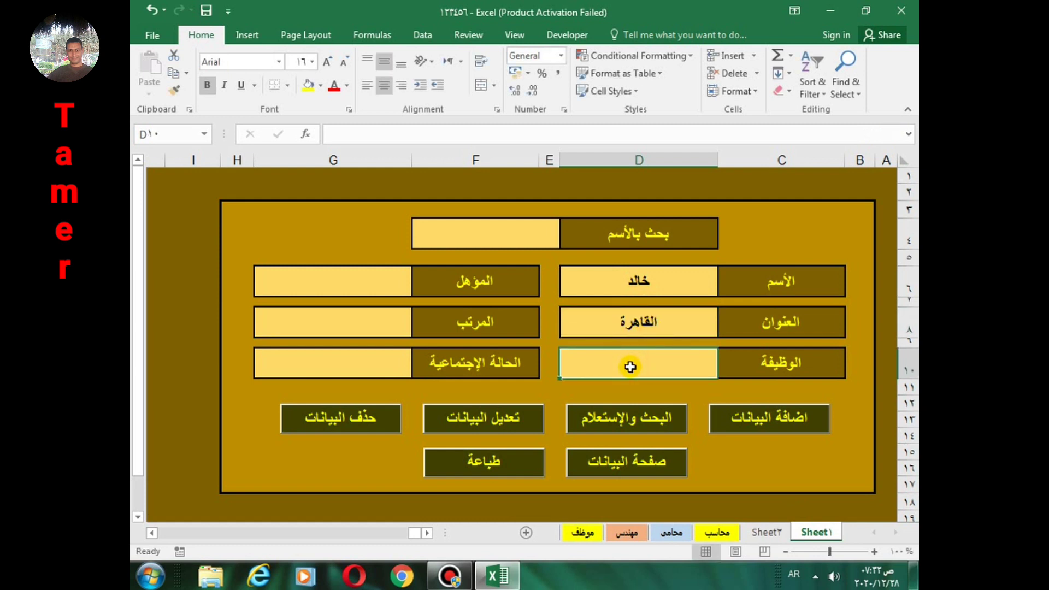
pyautogui.click(673, 533)
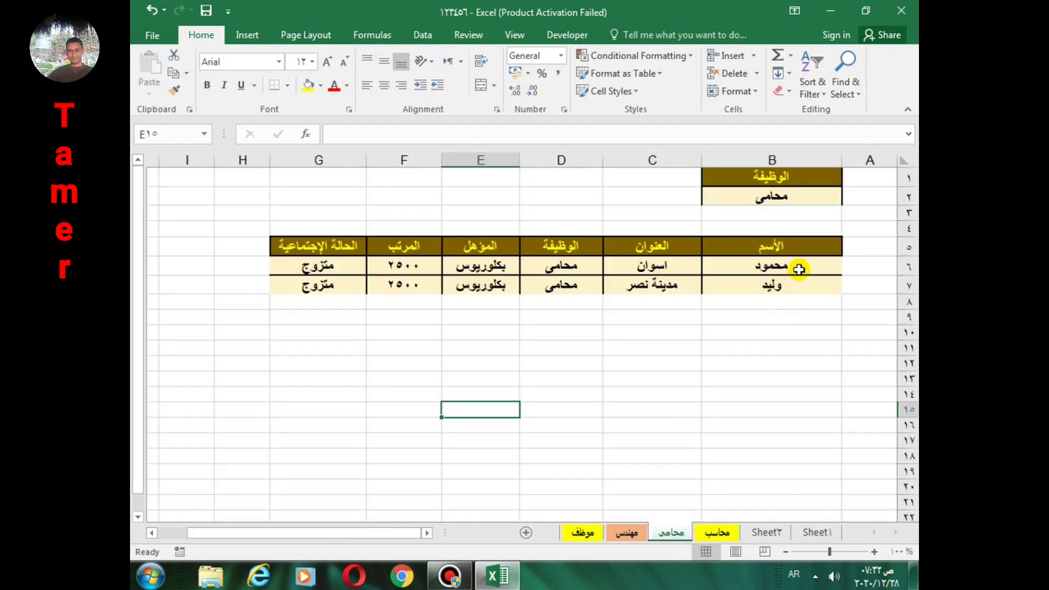
pyautogui.click(817, 533)
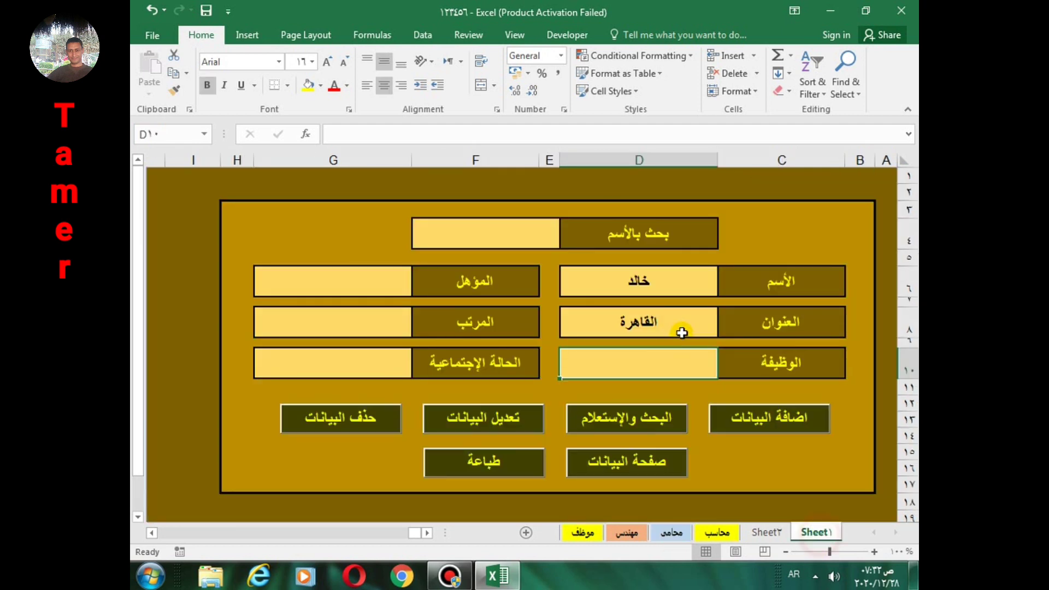
pyautogui.write('محا')
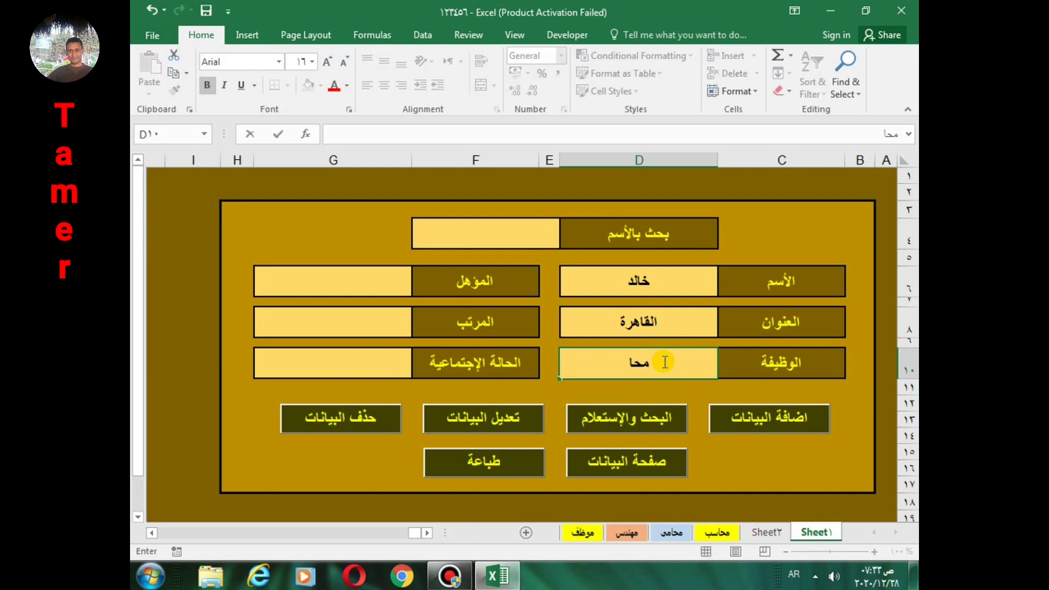
pyautogui.write('مى')
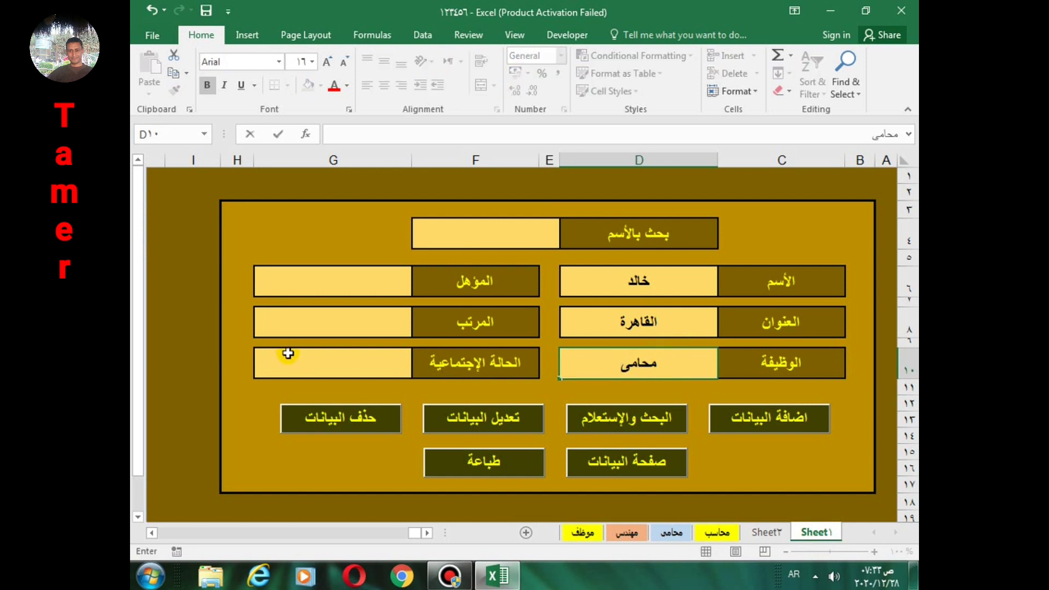
pyautogui.click(289, 355)
pyautogui.click(246, 371)
pyautogui.click(289, 383)
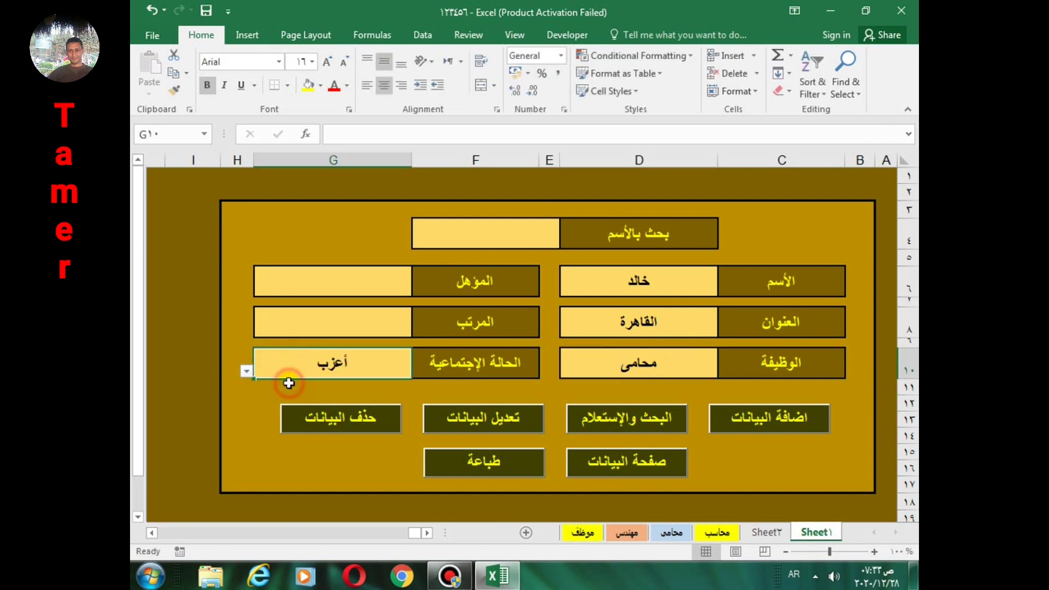
# Replace the duplicate name with a full name, add the lawyer record, and verify it on محامى.
pyautogui.click(775, 417)
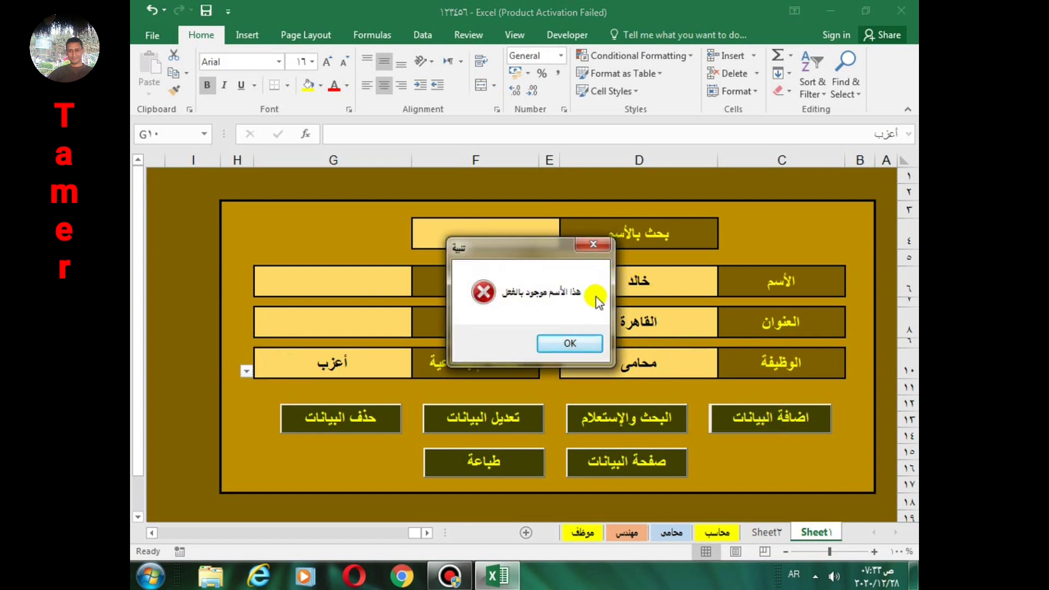
pyautogui.click(569, 344)
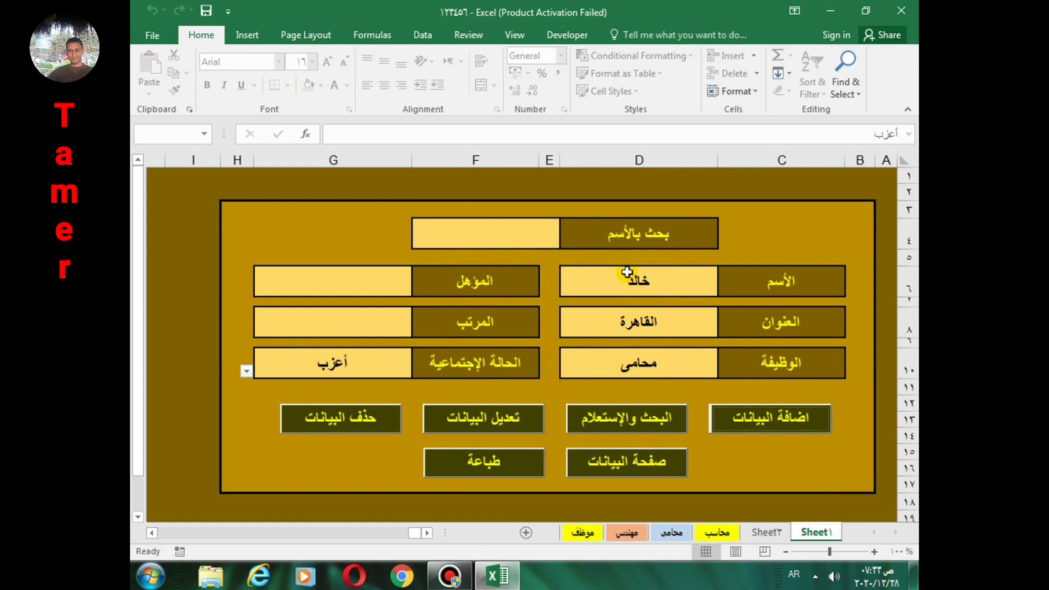
pyautogui.click(628, 282)
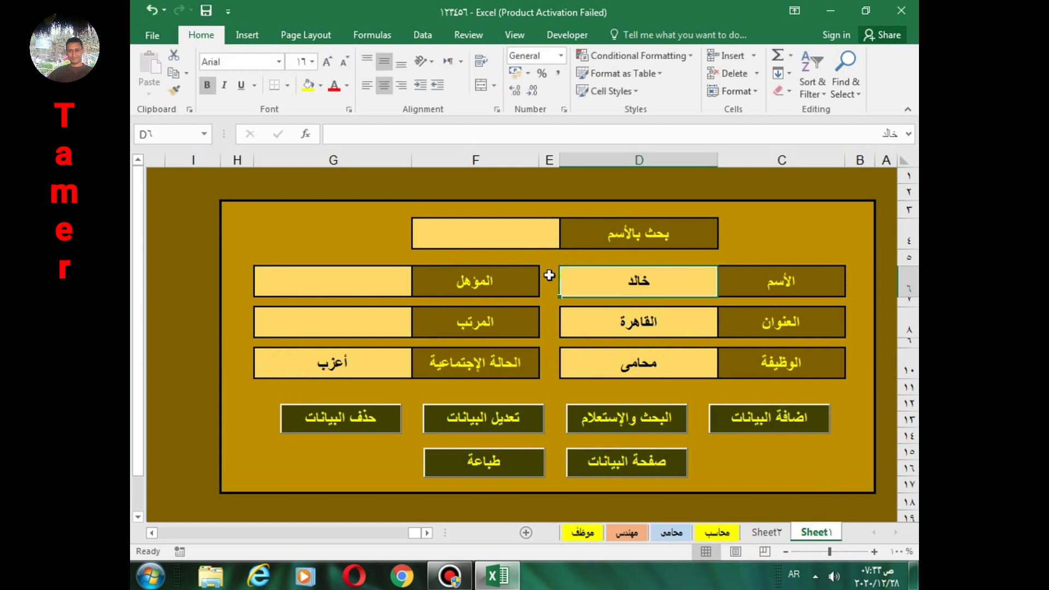
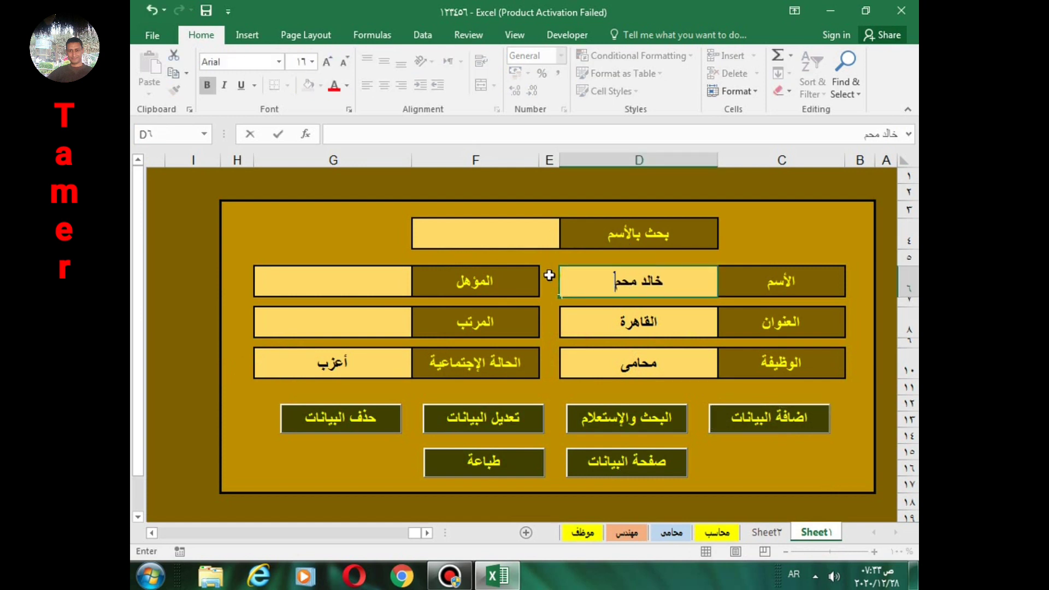
pyautogui.click(770, 417)
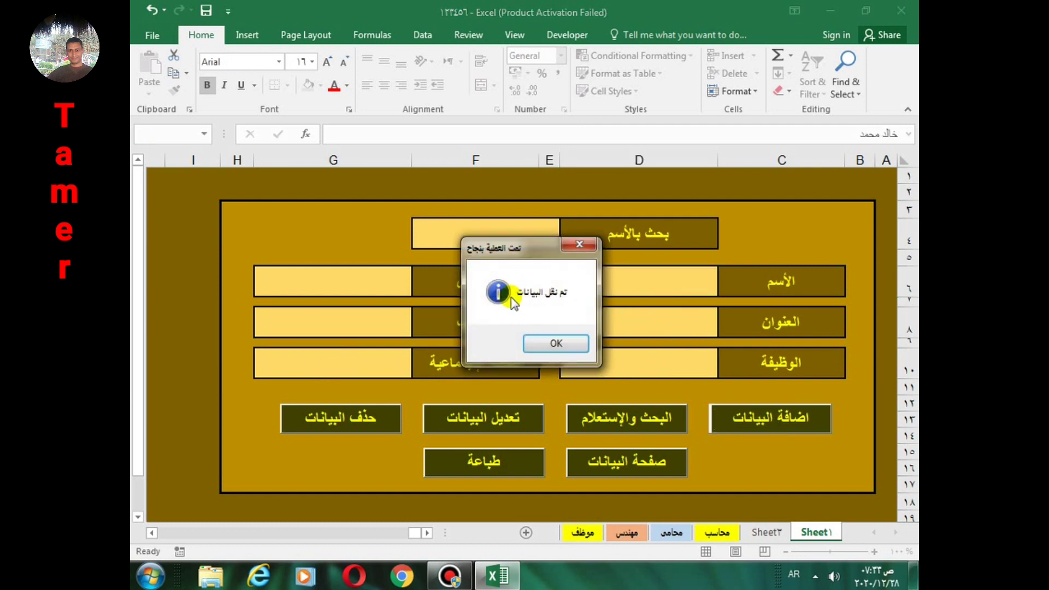
pyautogui.click(554, 344)
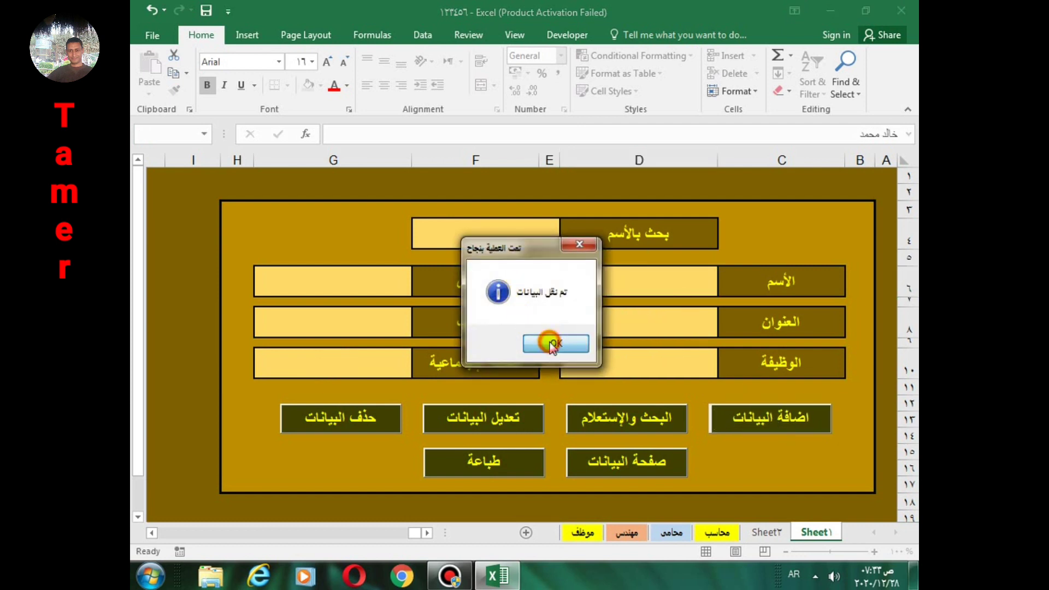
pyautogui.click(671, 533)
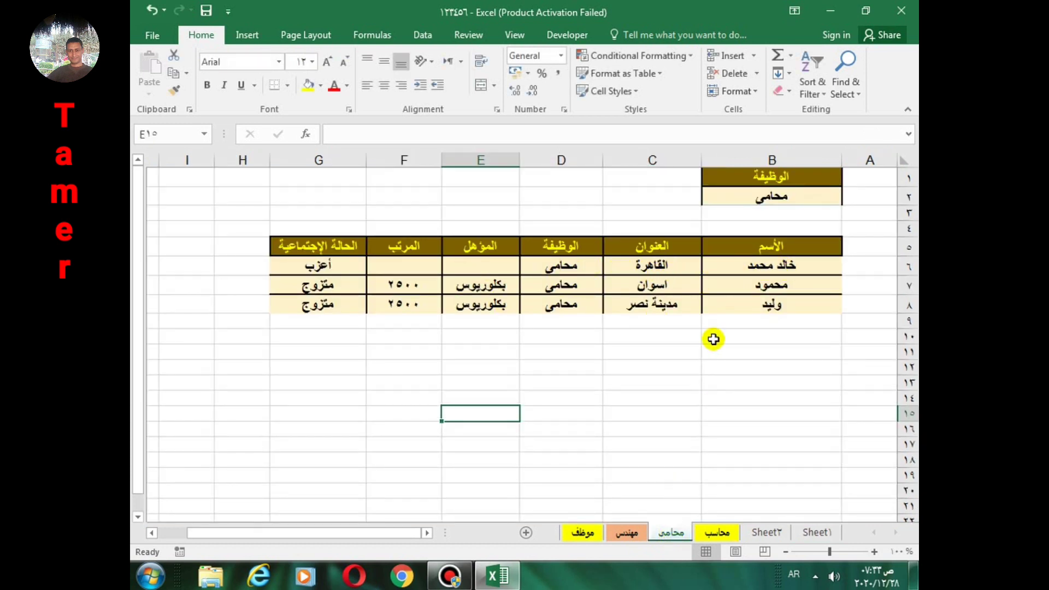
pyautogui.click(815, 533)
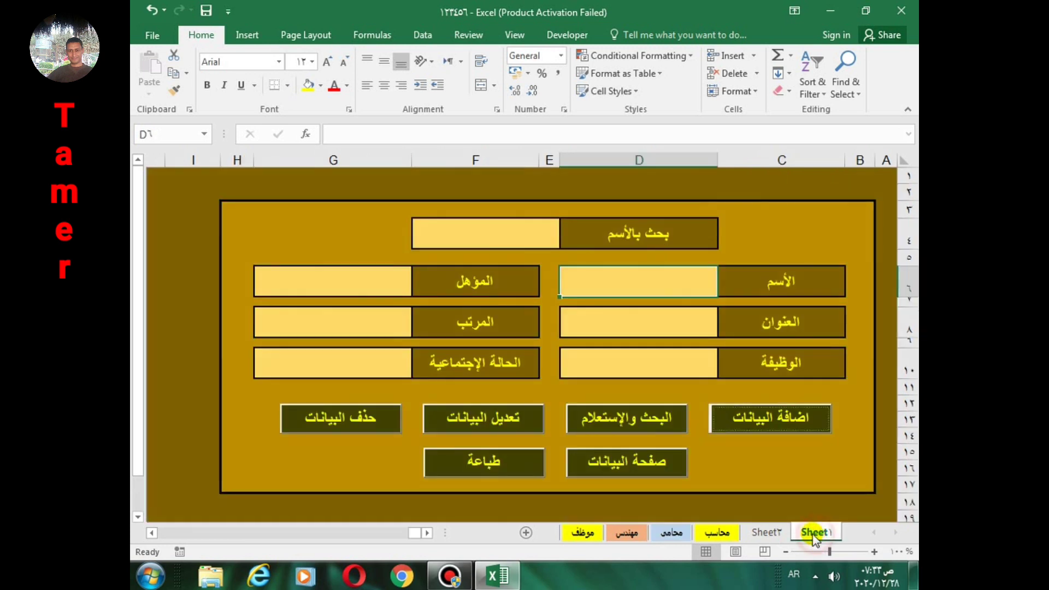
# Add an employee with address القاهرة and job مهندس, then verify it on the مهندس sheet.
pyautogui.click(660, 282)
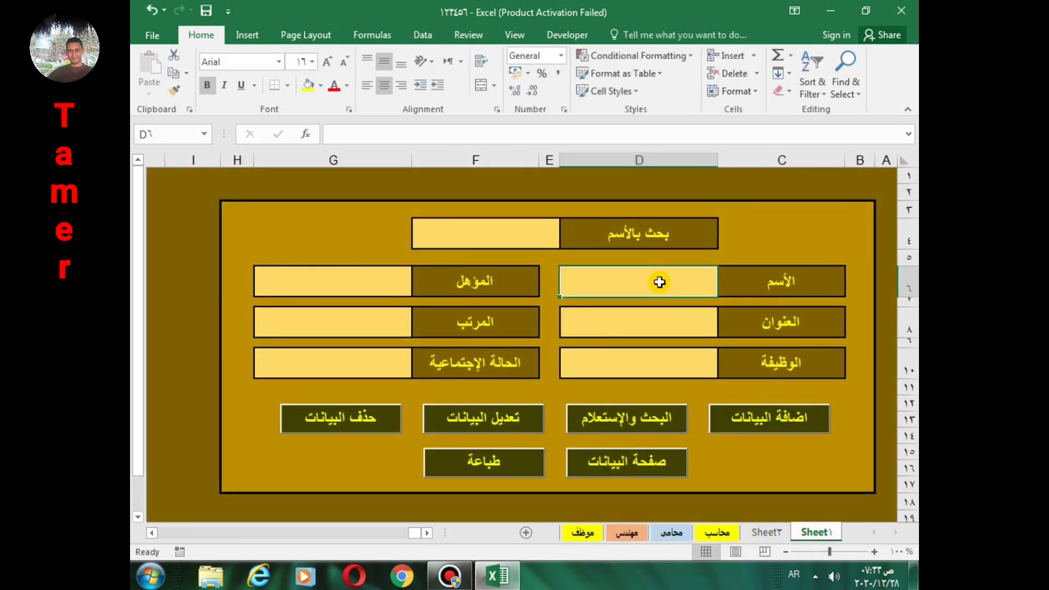
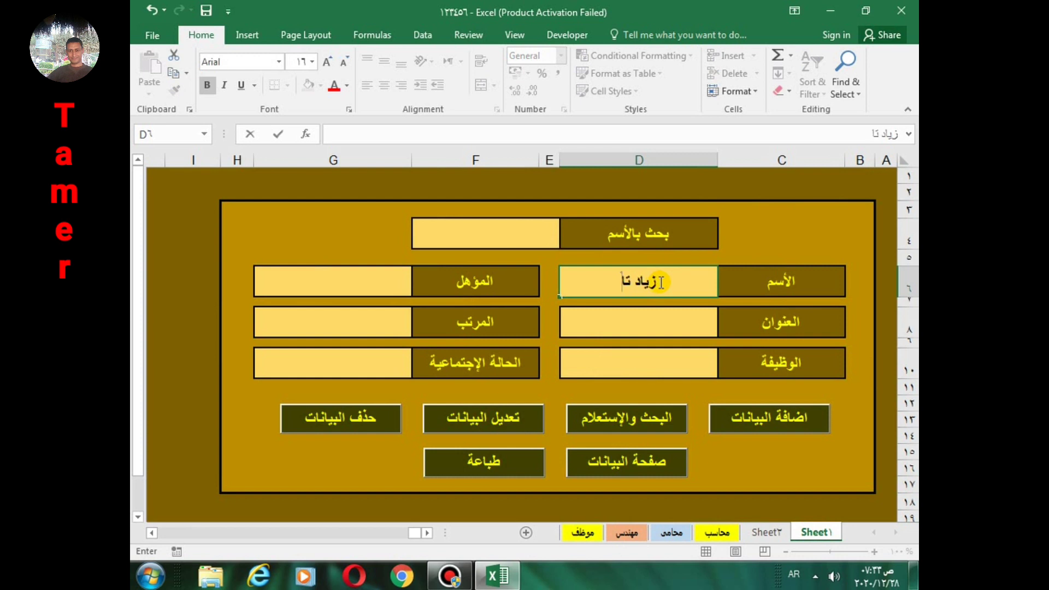
pyautogui.click(656, 327)
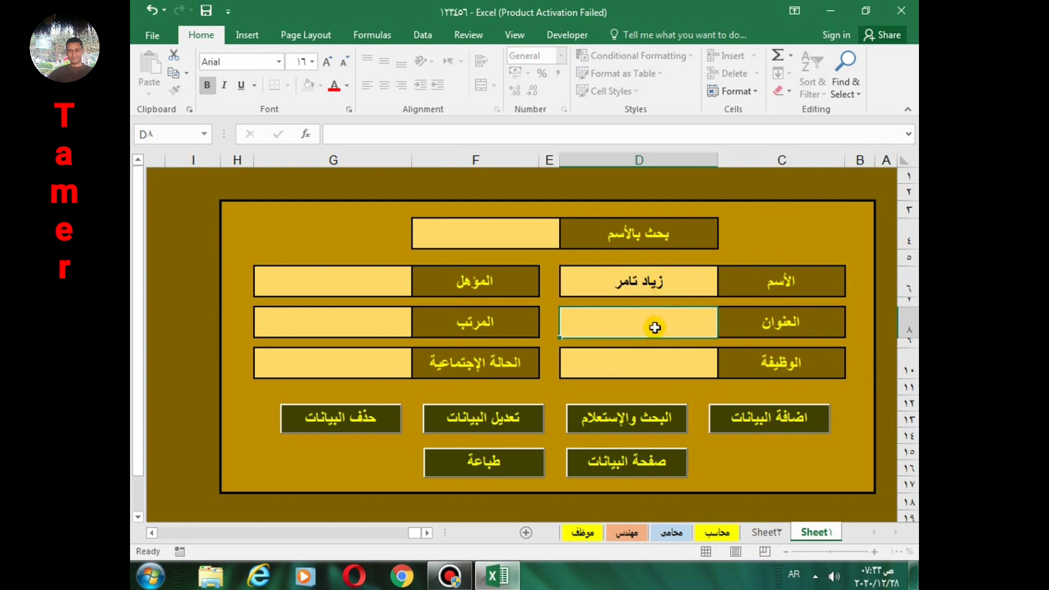
pyautogui.write('القاه')
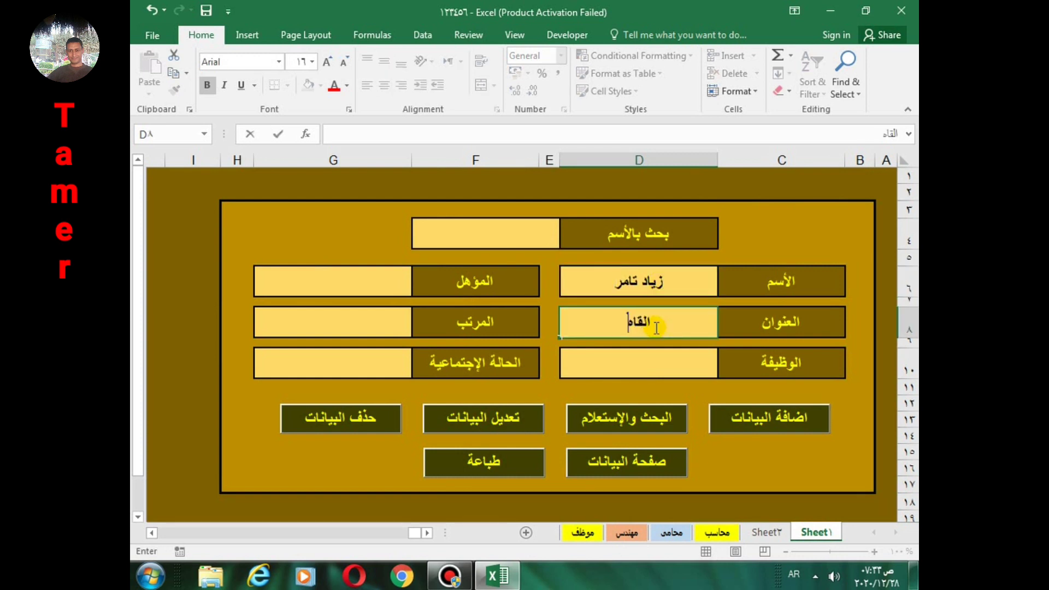
pyautogui.write('رة')
pyautogui.click(636, 366)
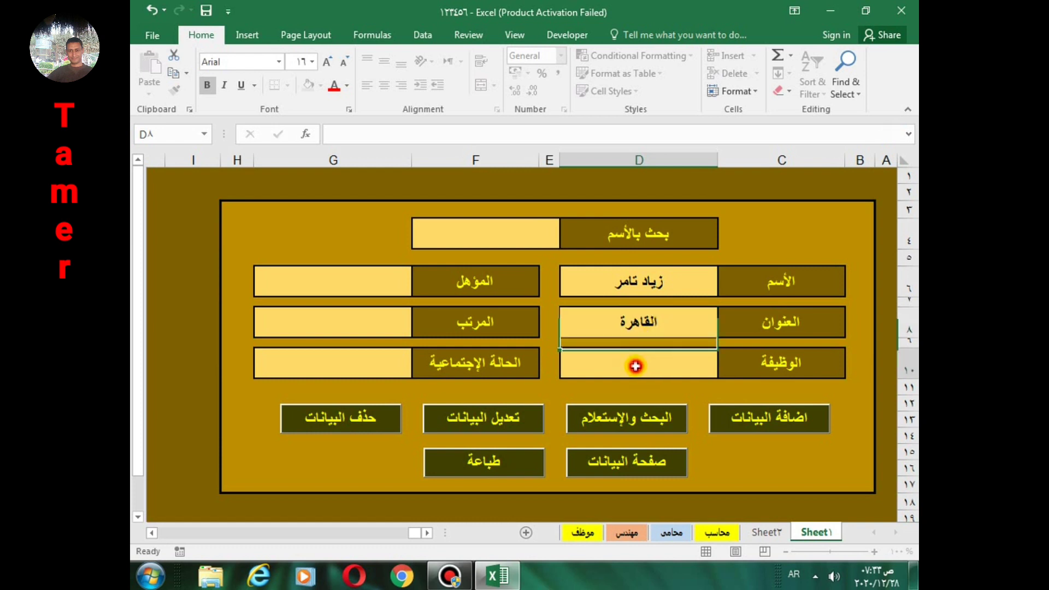
pyautogui.write('مهن')
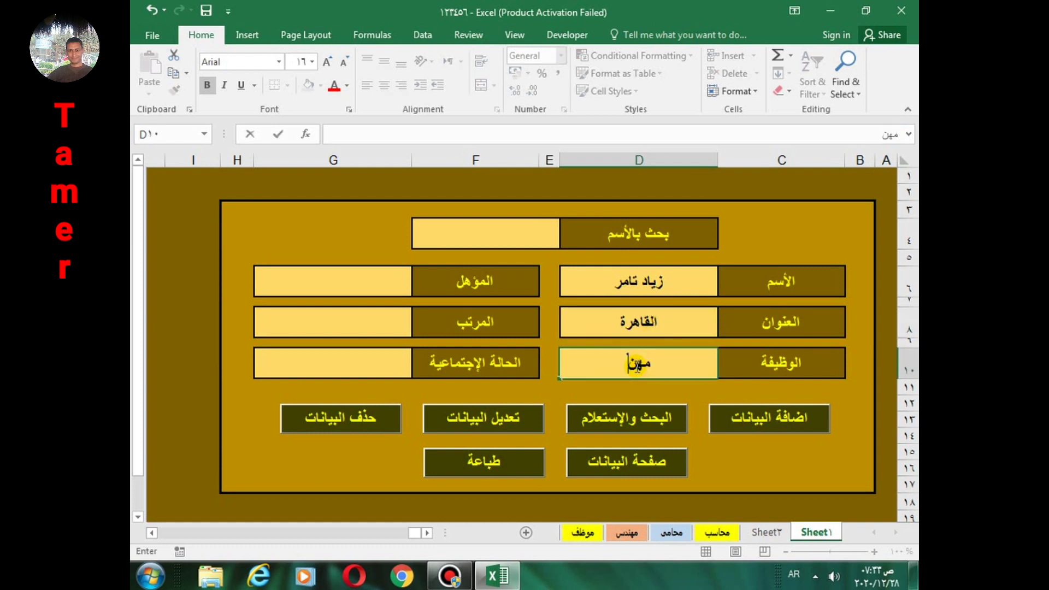
pyautogui.write('دس')
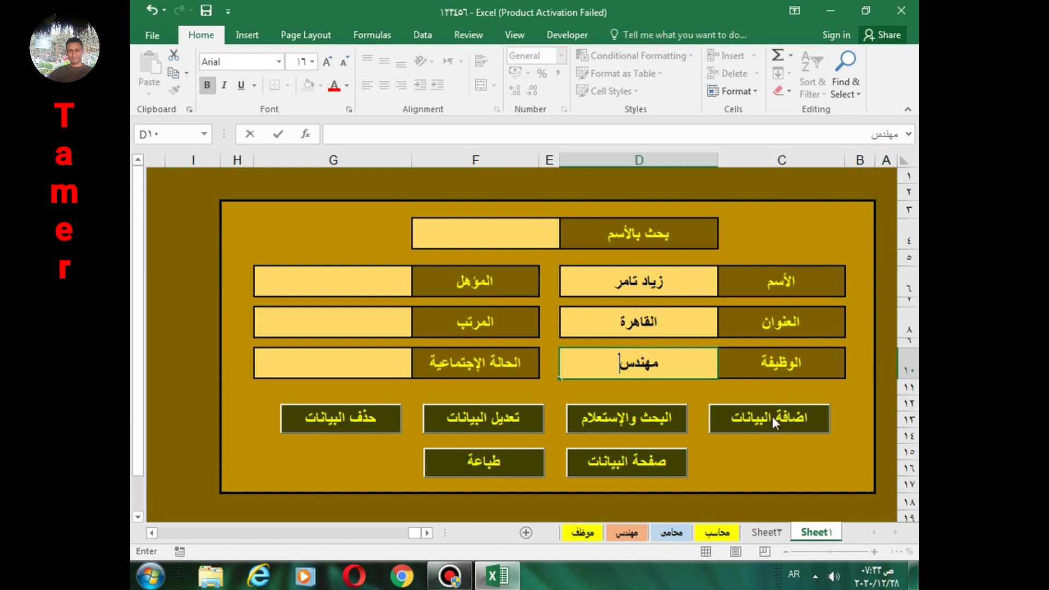
pyautogui.click(772, 417)
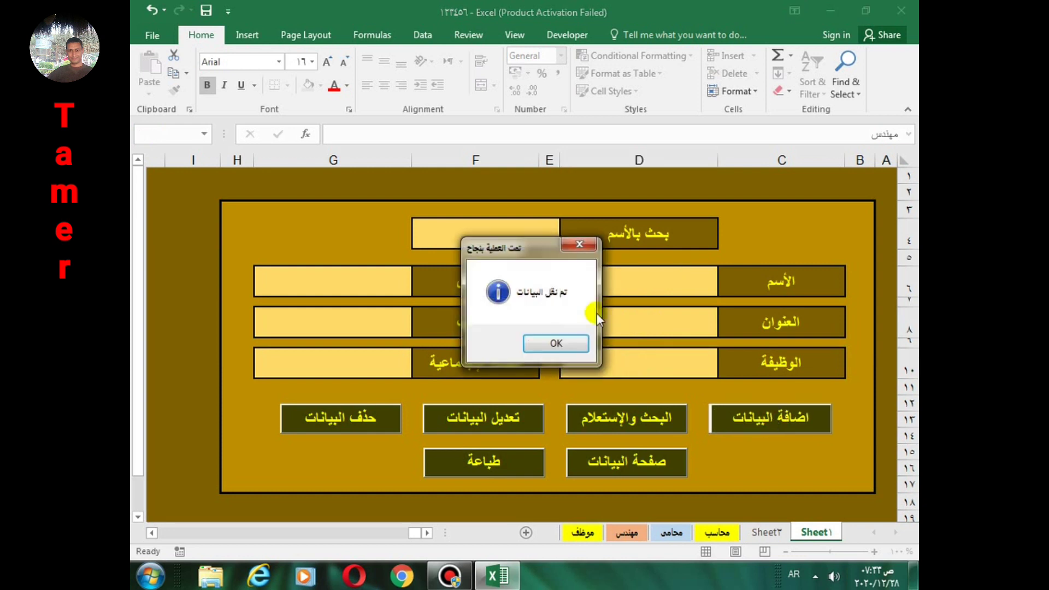
pyautogui.click(578, 343)
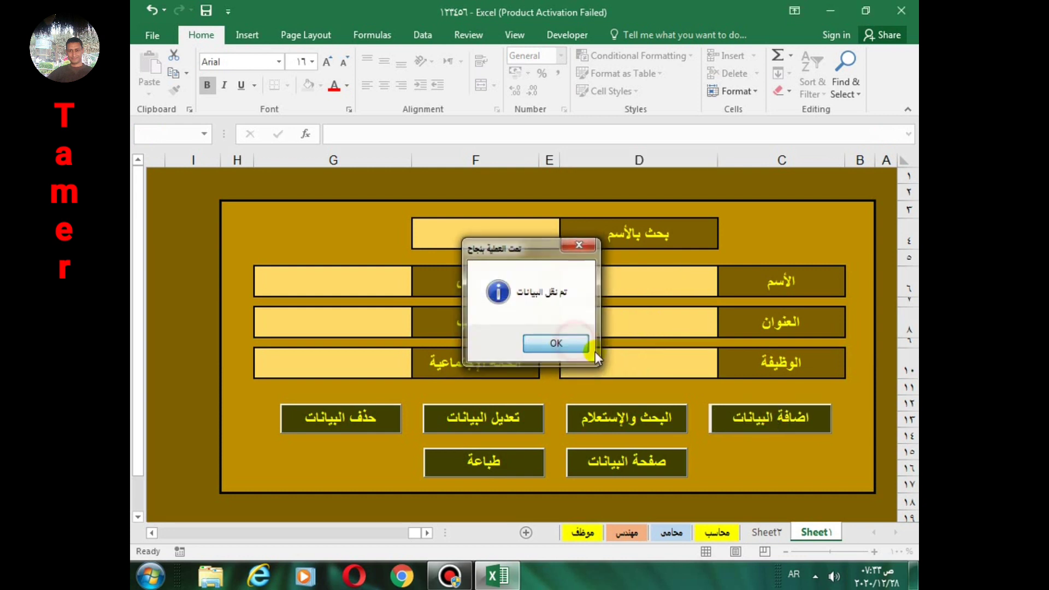
pyautogui.click(634, 535)
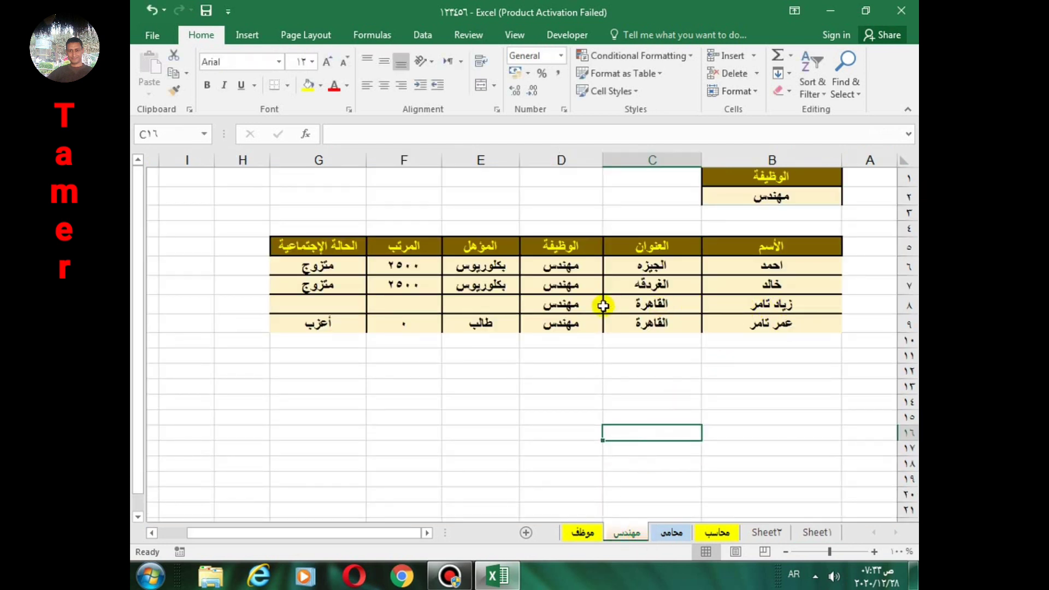
pyautogui.click(815, 532)
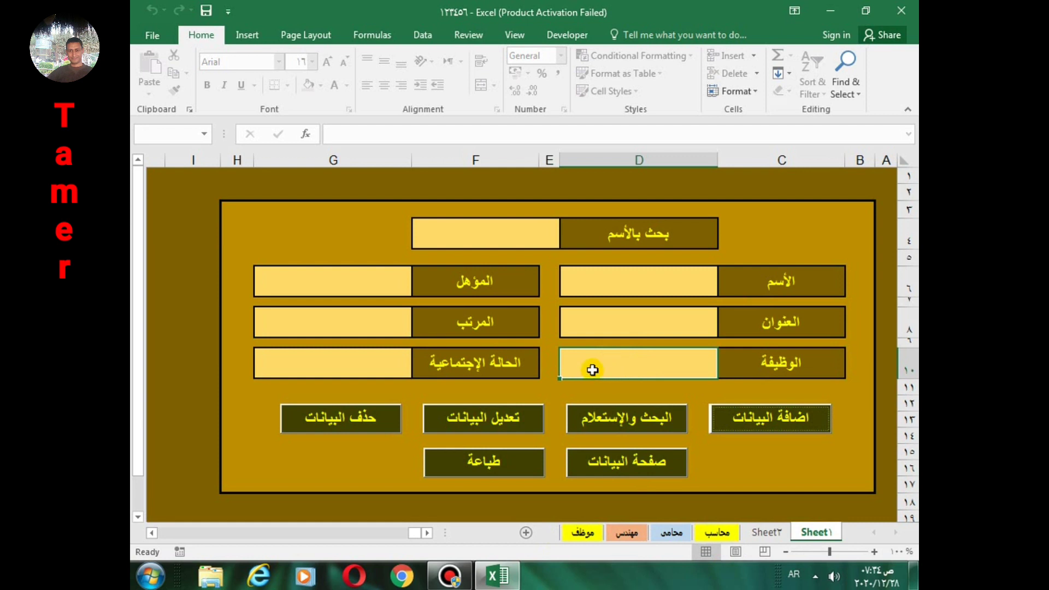
# Close the workbook, view Sheet2 of the other workbook, and add three blank sheets.
pyautogui.click(903, 12)
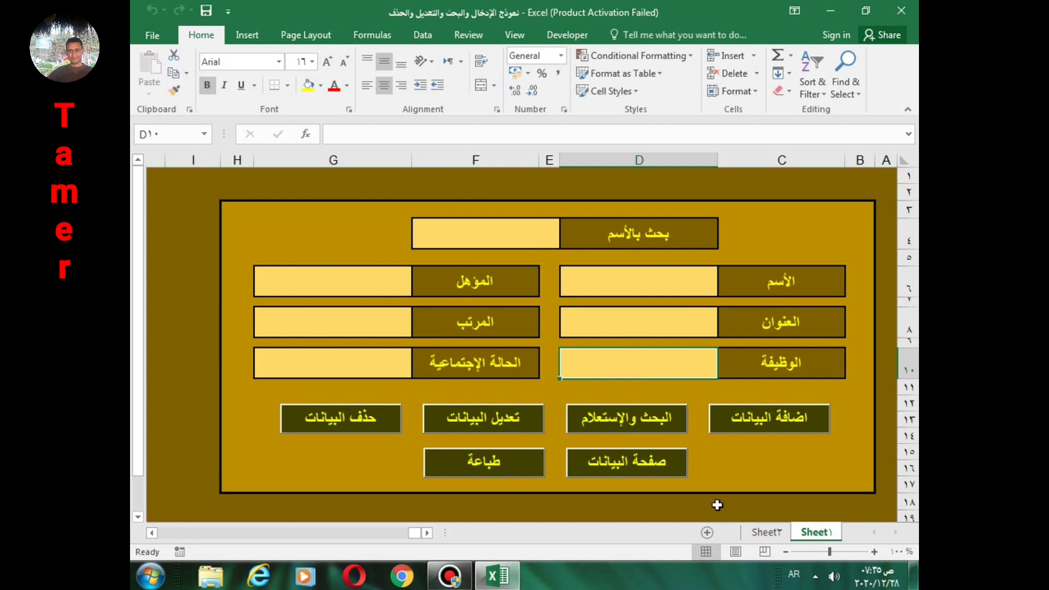
pyautogui.click(767, 533)
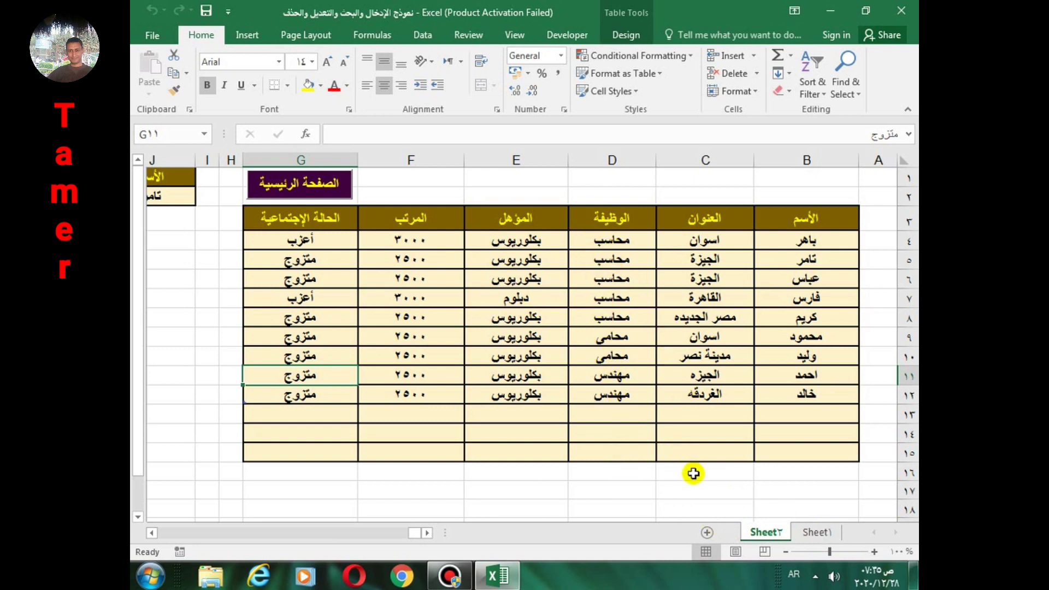
pyautogui.click(706, 536)
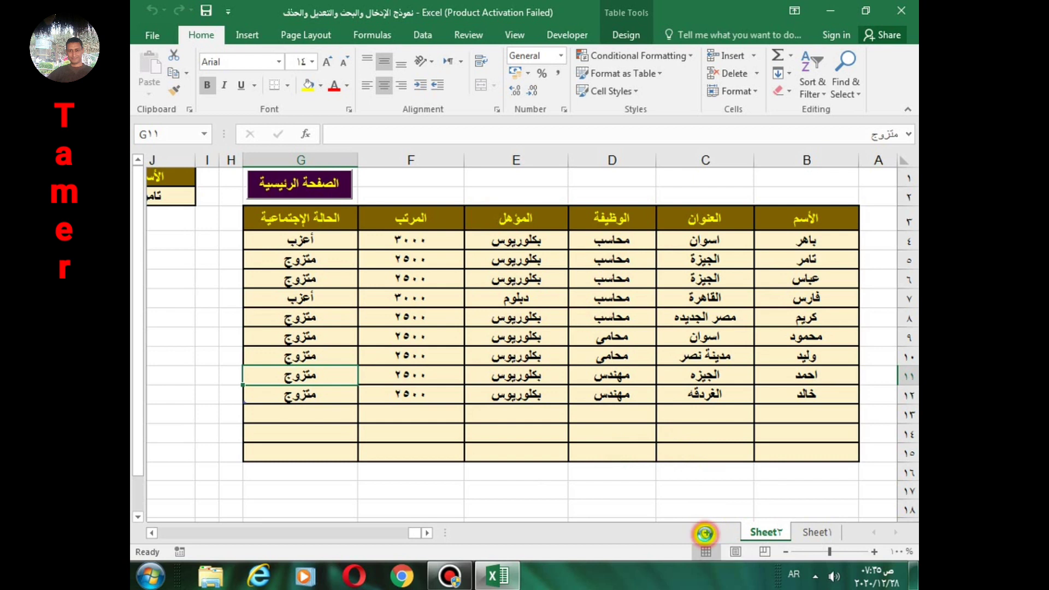
pyautogui.click(658, 533)
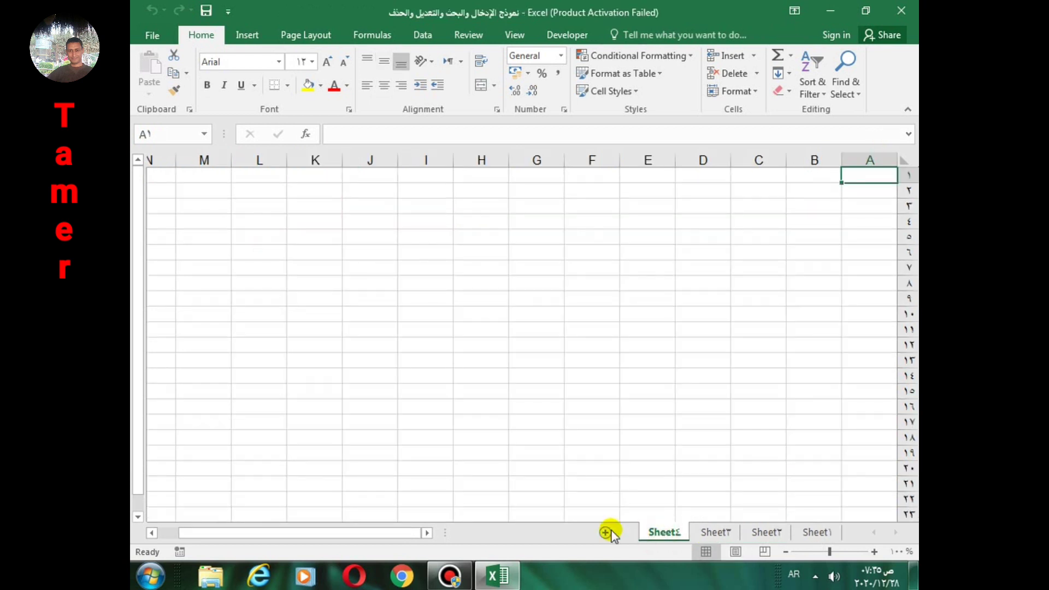
pyautogui.click(606, 534)
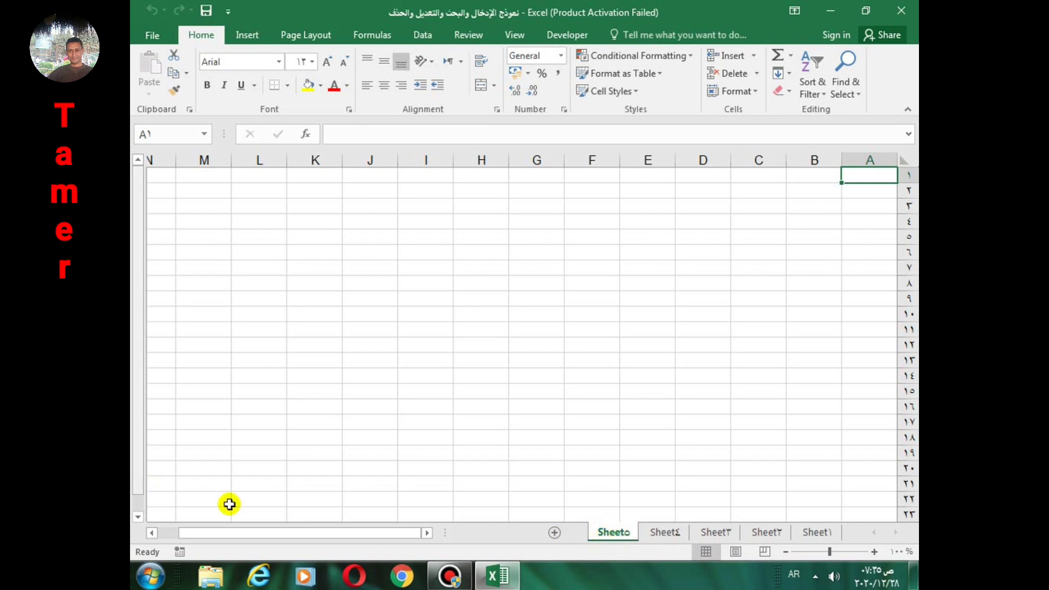
# Rename Sheet3, Sheet4 and Sheet5 to محاسب, محامي and مهندس.
pyautogui.rightClick(715, 539)
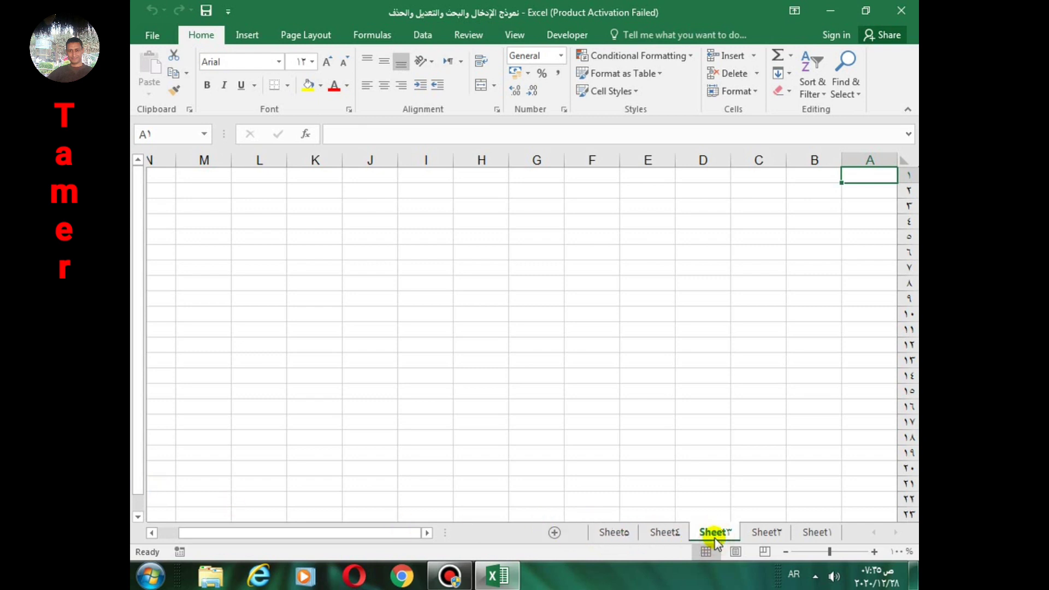
pyautogui.click(757, 394)
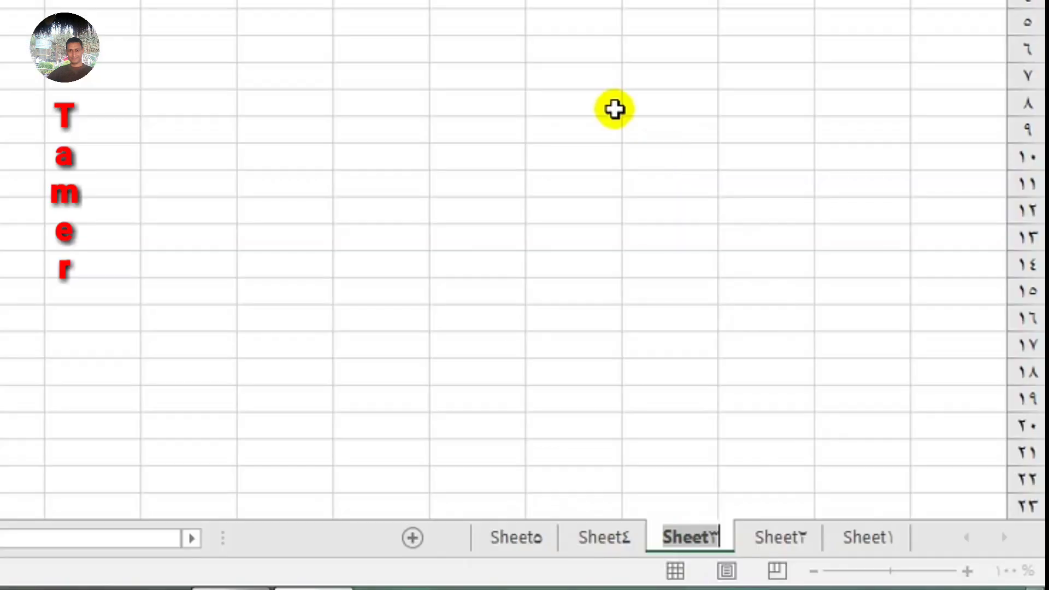
pyautogui.write('محا')
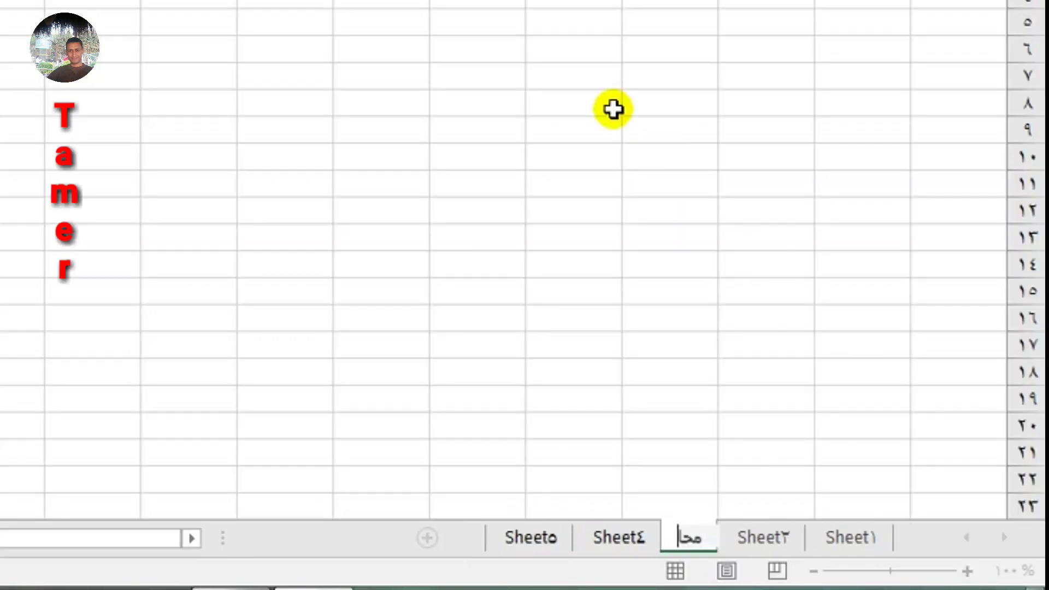
pyautogui.write('سبل')
pyautogui.press('BackSpace')
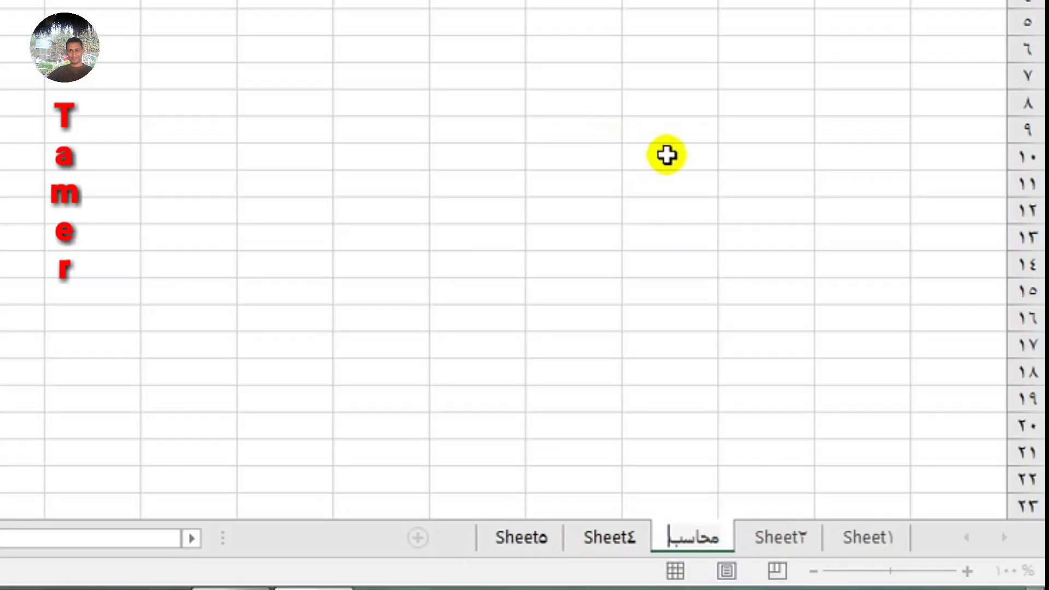
pyautogui.rightClick(606, 540)
pyautogui.click(674, 285)
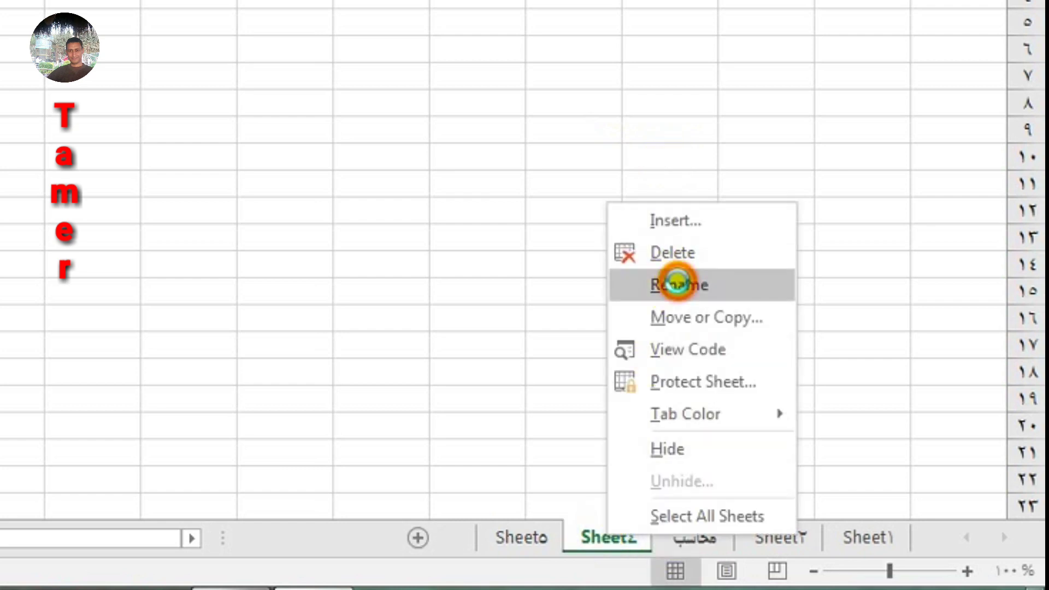
pyautogui.write('محا')
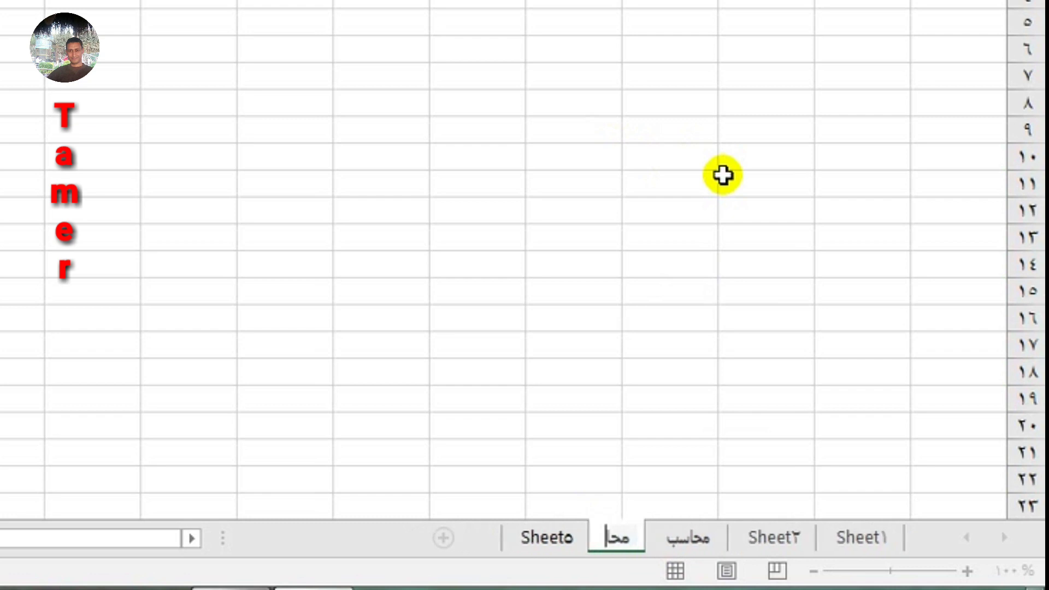
pyautogui.write('مي')
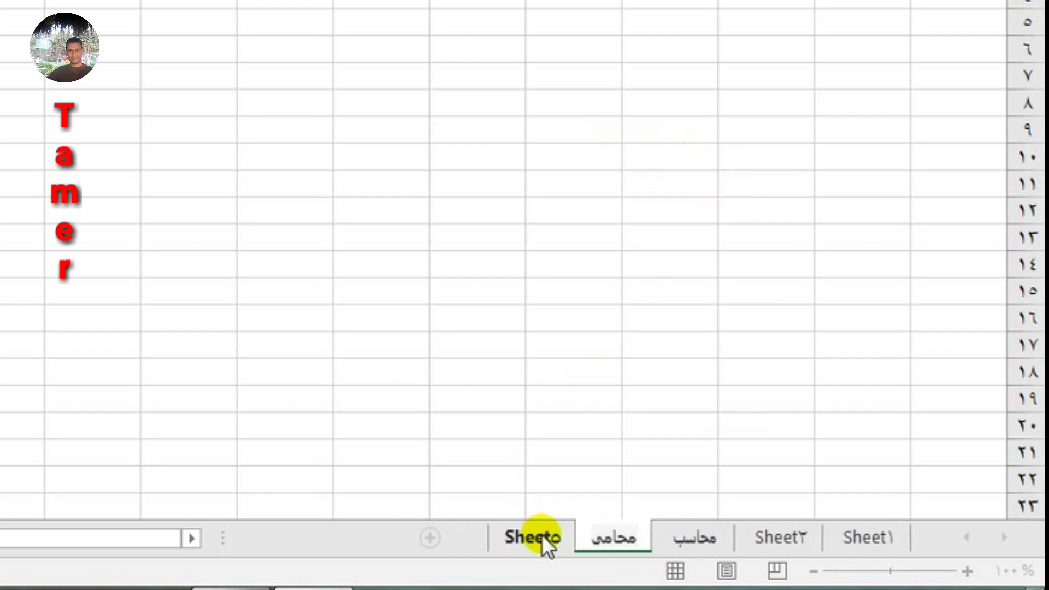
pyautogui.click(542, 541)
pyautogui.rightClick(544, 541)
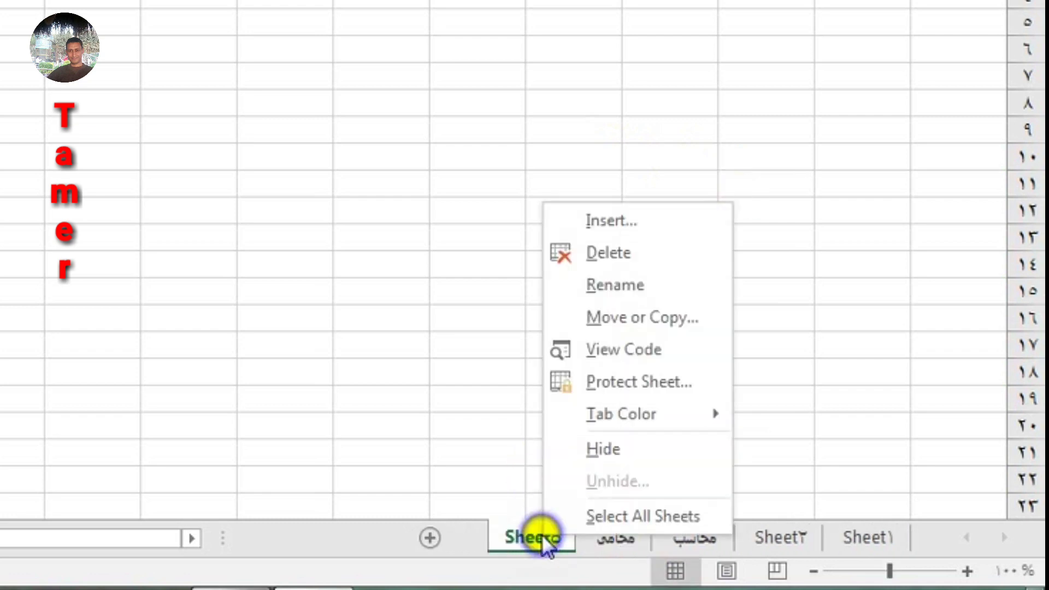
pyautogui.click(593, 287)
pyautogui.write('م')
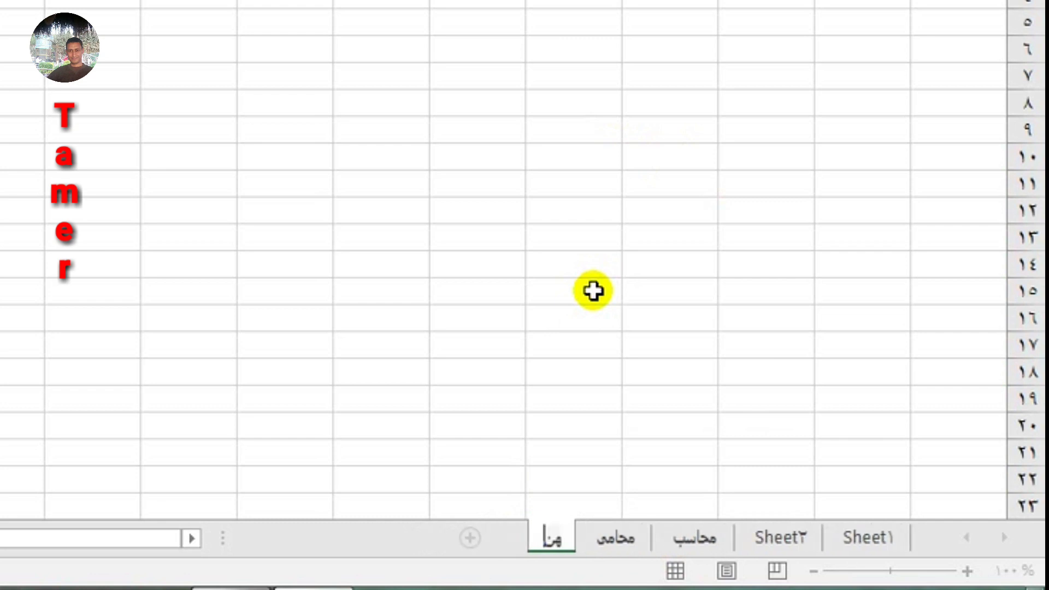
pyautogui.write('هندس')
pyautogui.press('Return')
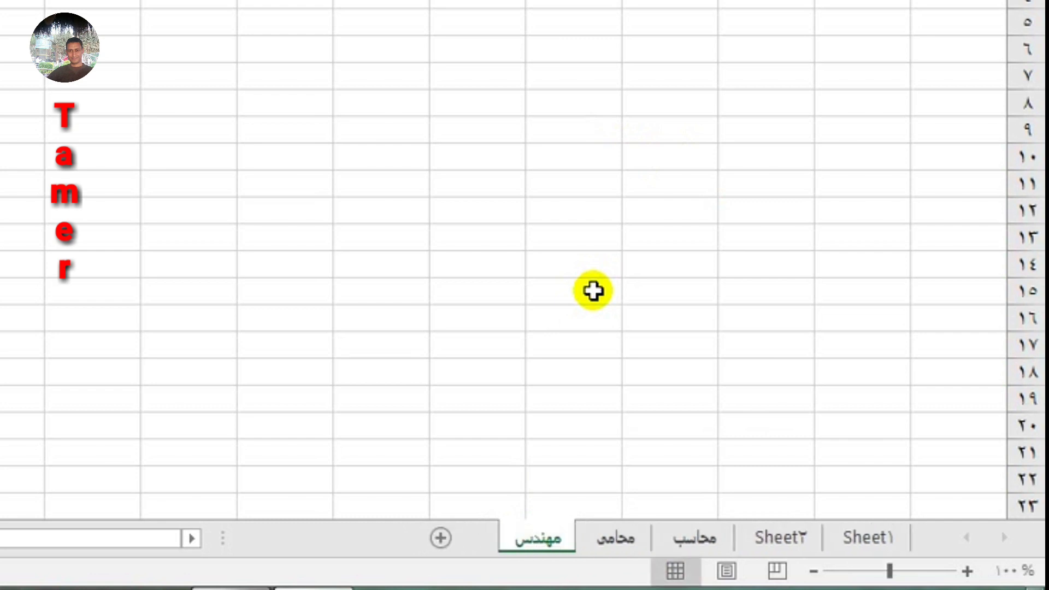
# Colour the مهندس tab yellow, the محامى tab light blue and the محاسب tab orange.
pyautogui.rightClick(549, 539)
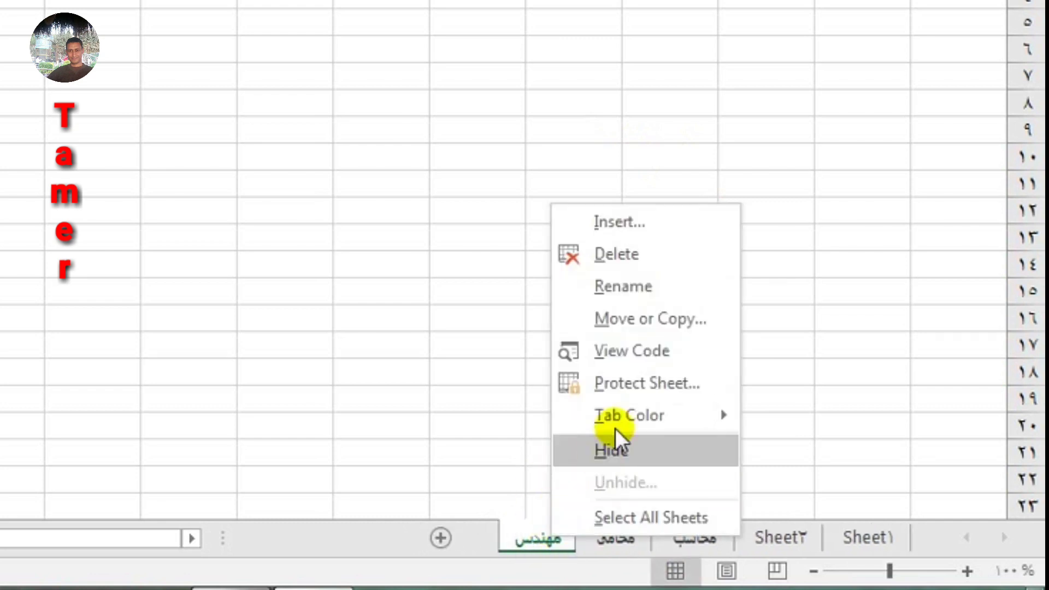
pyautogui.moveTo(630, 416)
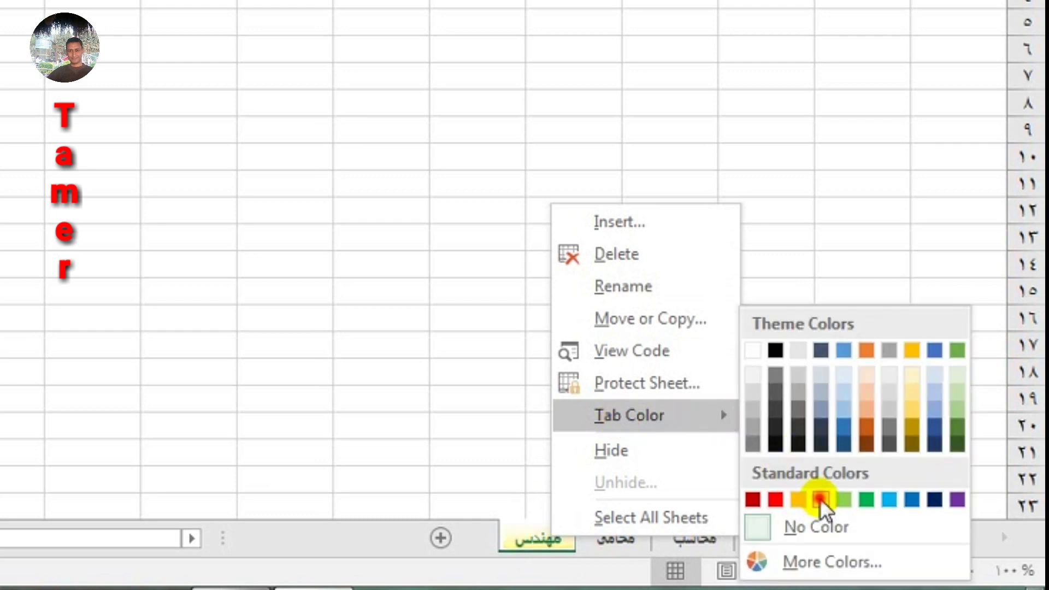
pyautogui.click(821, 499)
pyautogui.rightClick(627, 539)
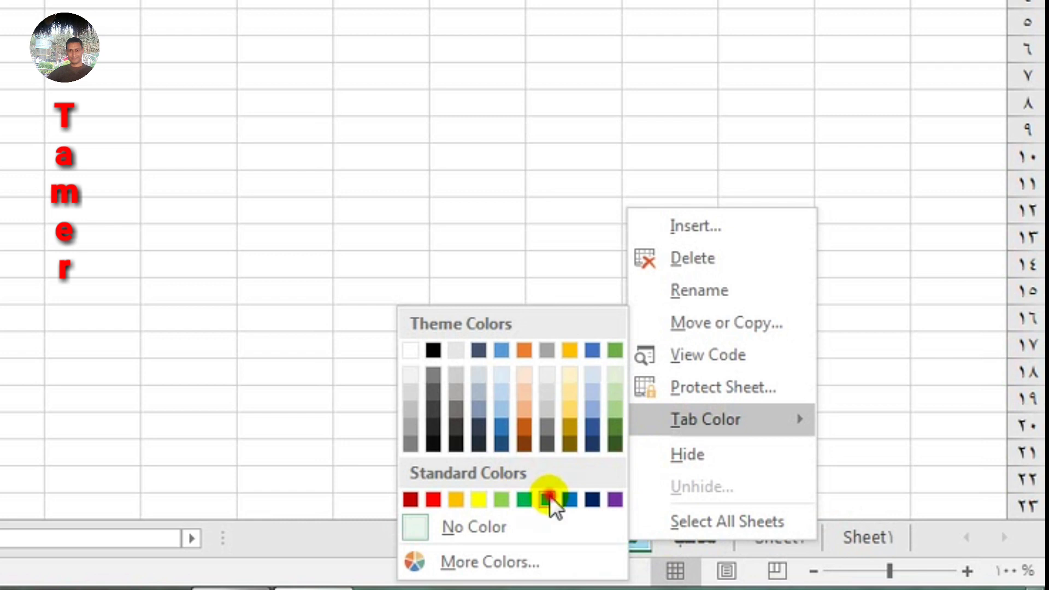
pyautogui.click(548, 499)
pyautogui.rightClick(706, 536)
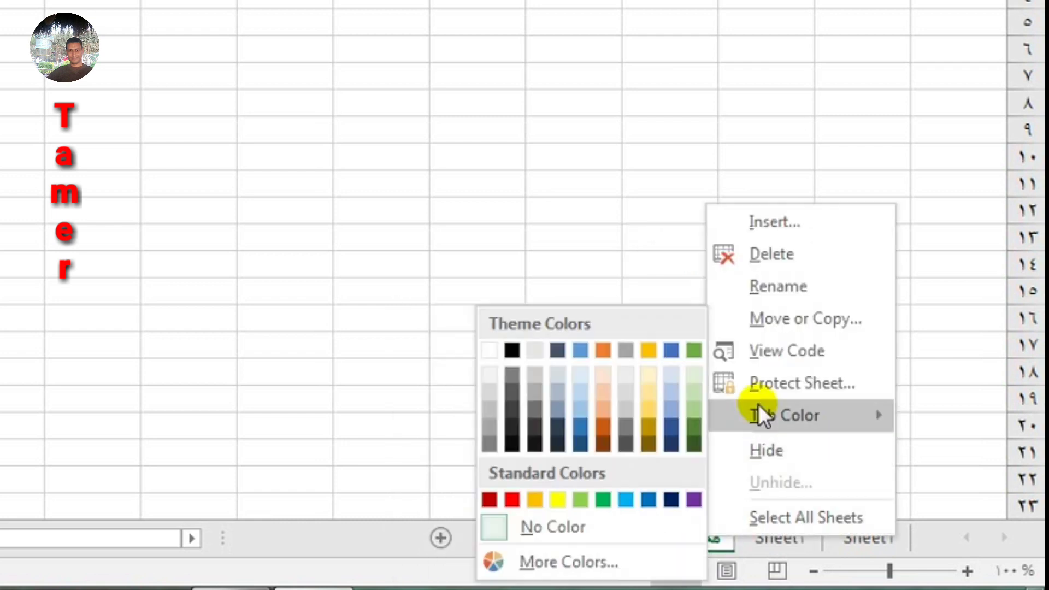
pyautogui.click(603, 411)
# Step through Sheet2 and the محاسب, محامى and مهندس sheets to check the tab colours.
pyautogui.click(782, 534)
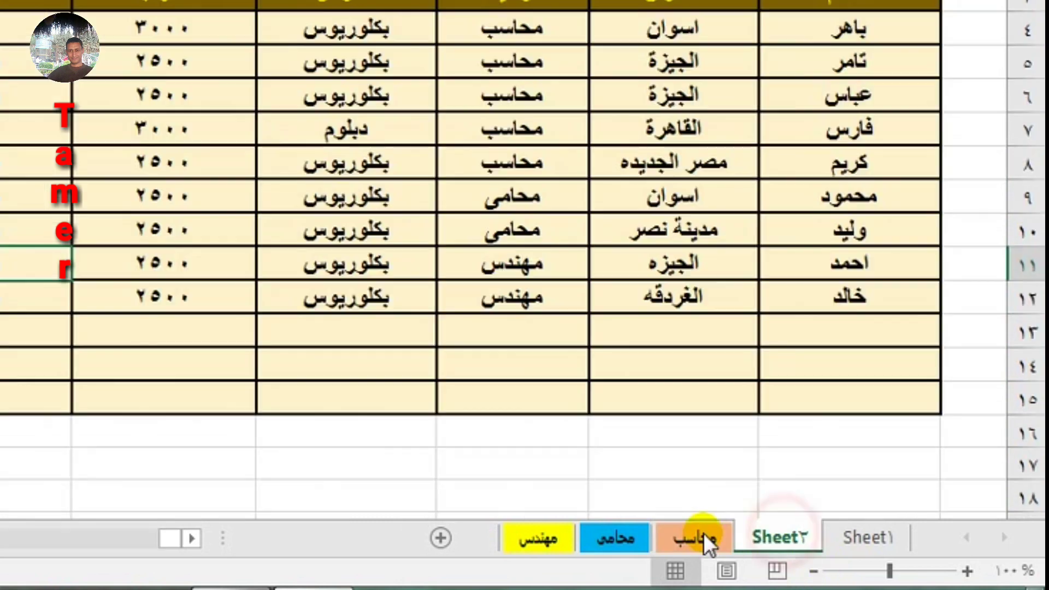
pyautogui.click(704, 533)
pyautogui.click(624, 543)
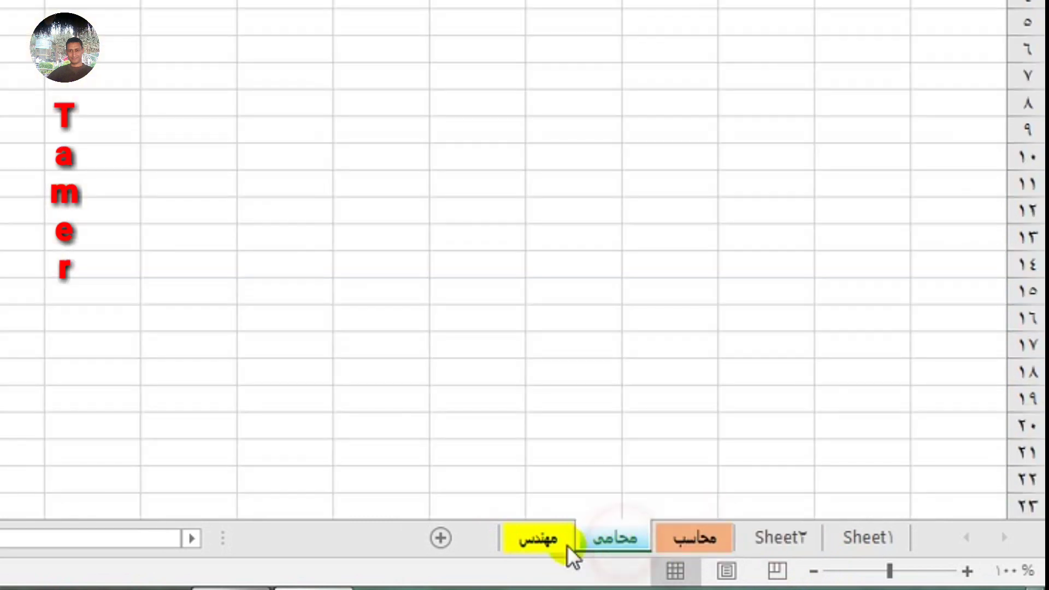
pyautogui.click(628, 535)
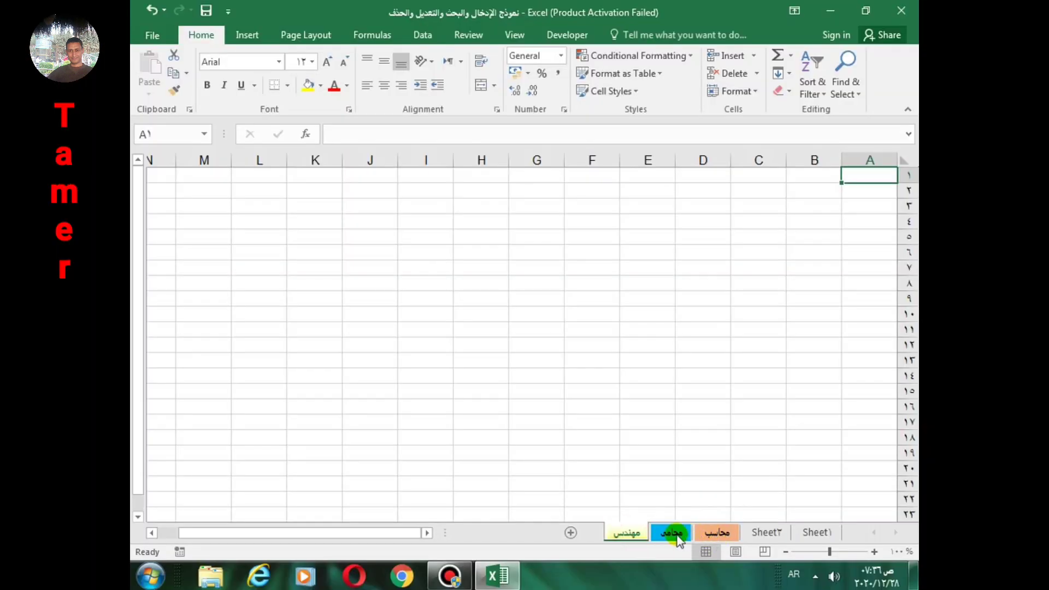
# Check the form and the blank محامى and محاسب sheets, ending on Sheet2 with nothing selected.
pyautogui.keyDown('ctrl'); pyautogui.click(787, 537); pyautogui.keyUp('ctrl')
pyautogui.click(806, 532)
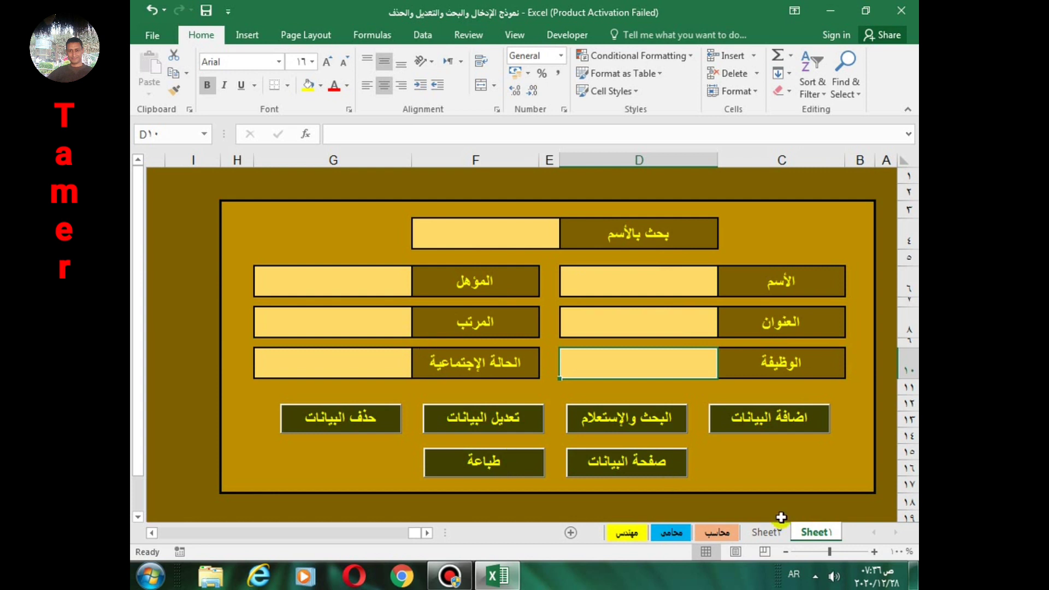
pyautogui.click(779, 536)
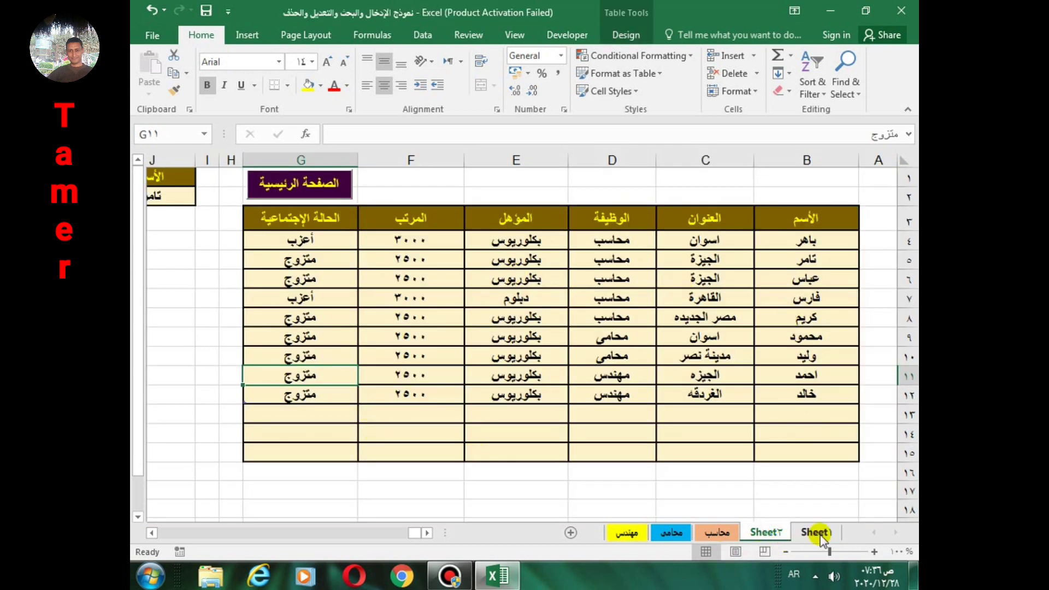
pyautogui.click(685, 536)
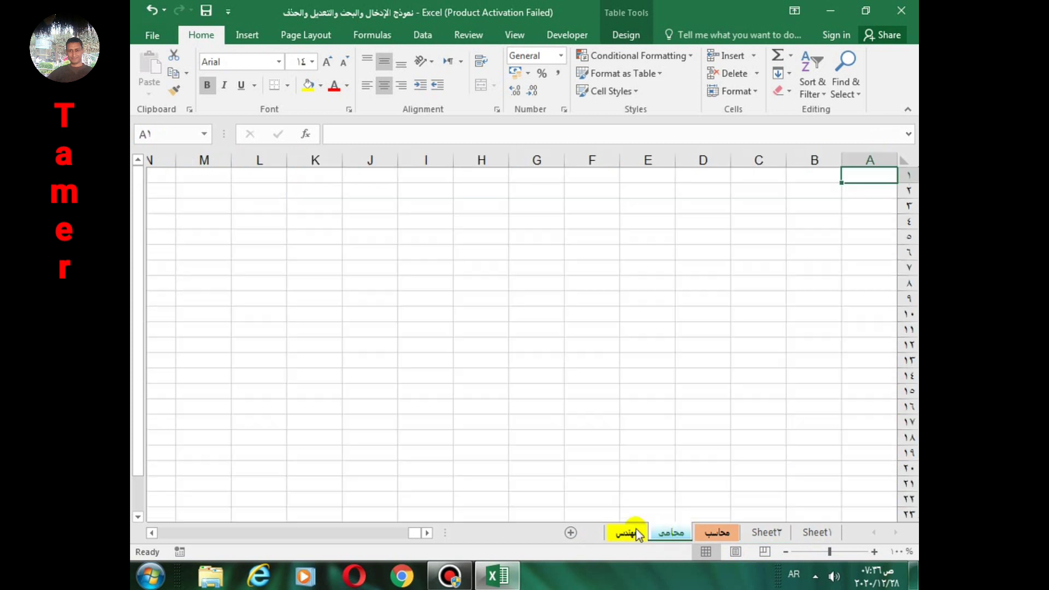
pyautogui.click(722, 535)
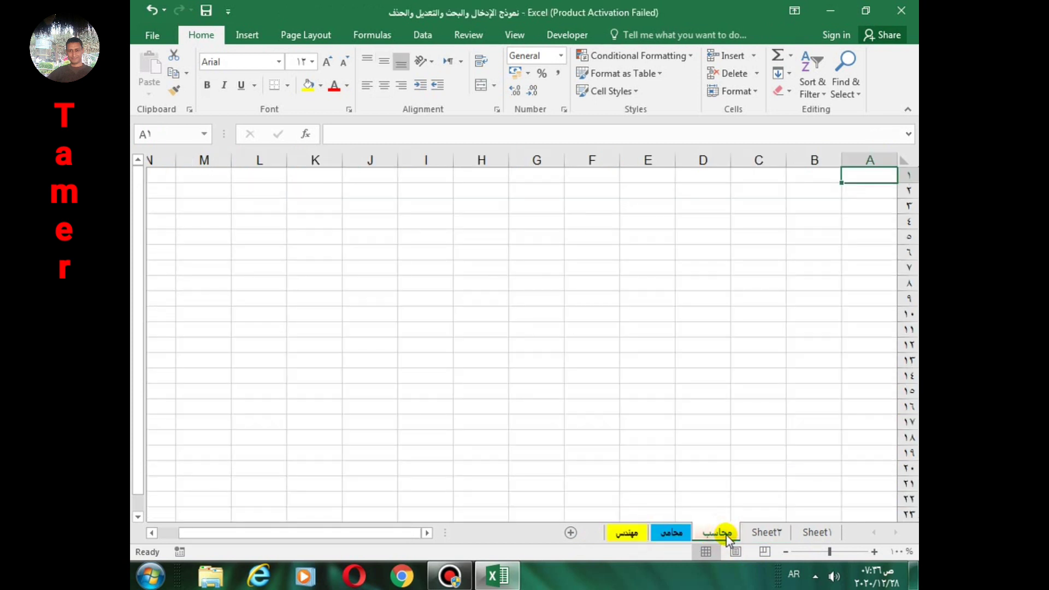
pyautogui.click(779, 536)
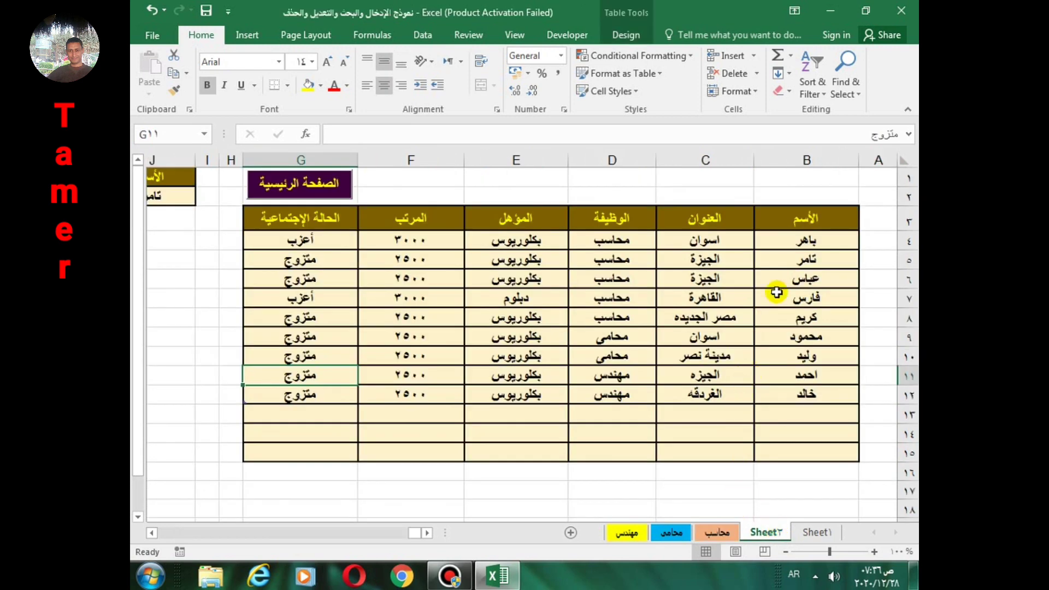
pyautogui.click(705, 490)
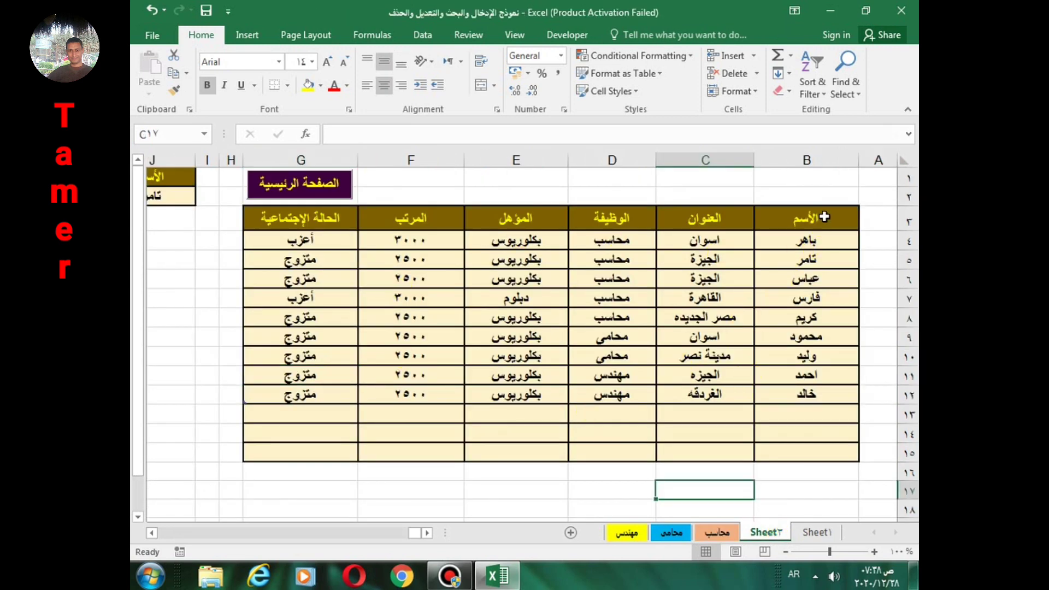
# Copy Sheet2's header row B3:G3.
pyautogui.moveTo(823, 217); pyautogui.dragTo(306, 214)
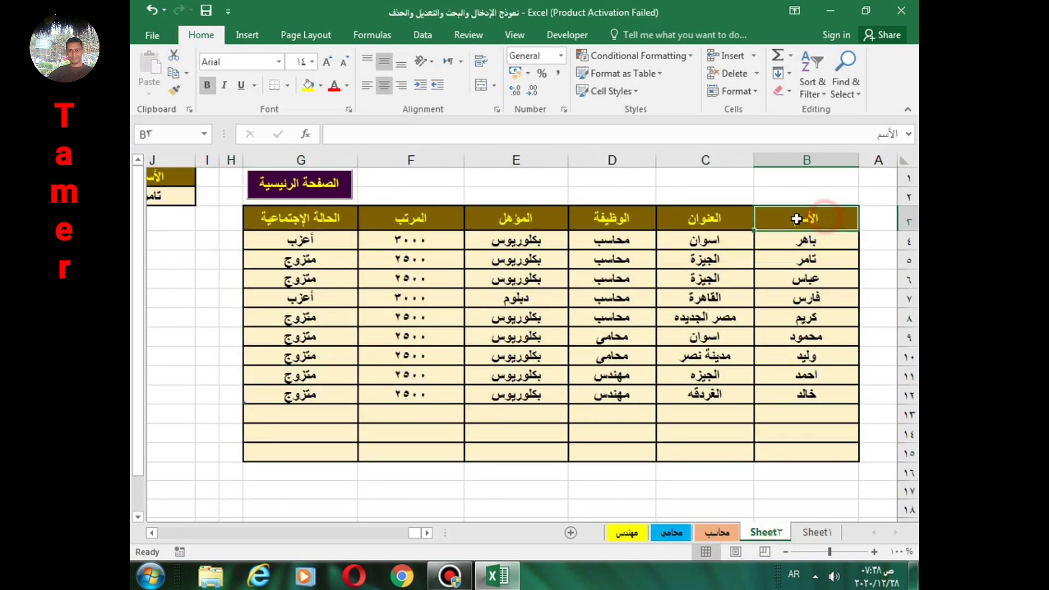
pyautogui.rightClick(306, 216)
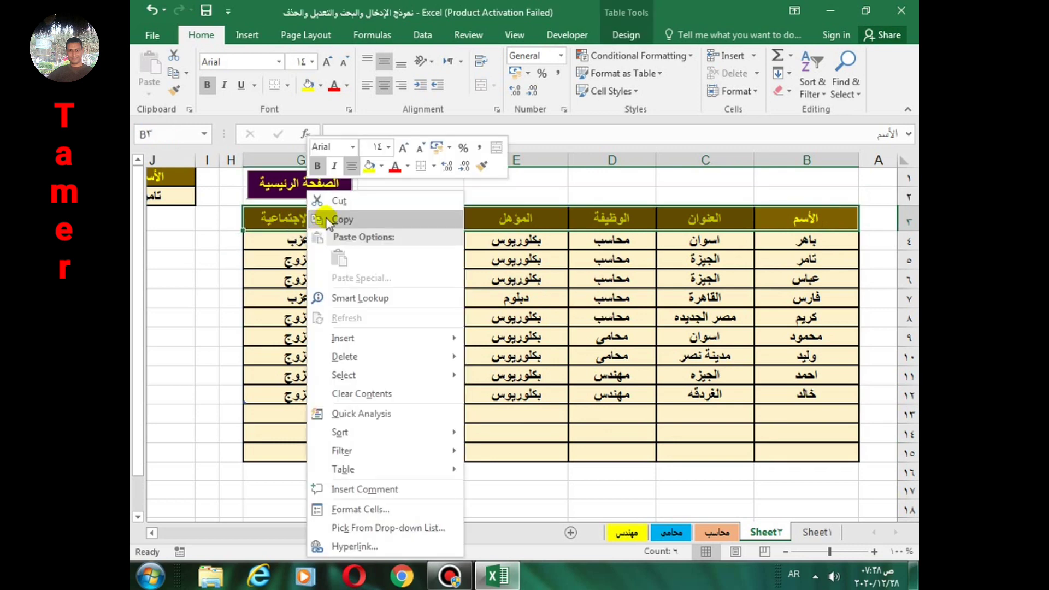
pyautogui.click(327, 219)
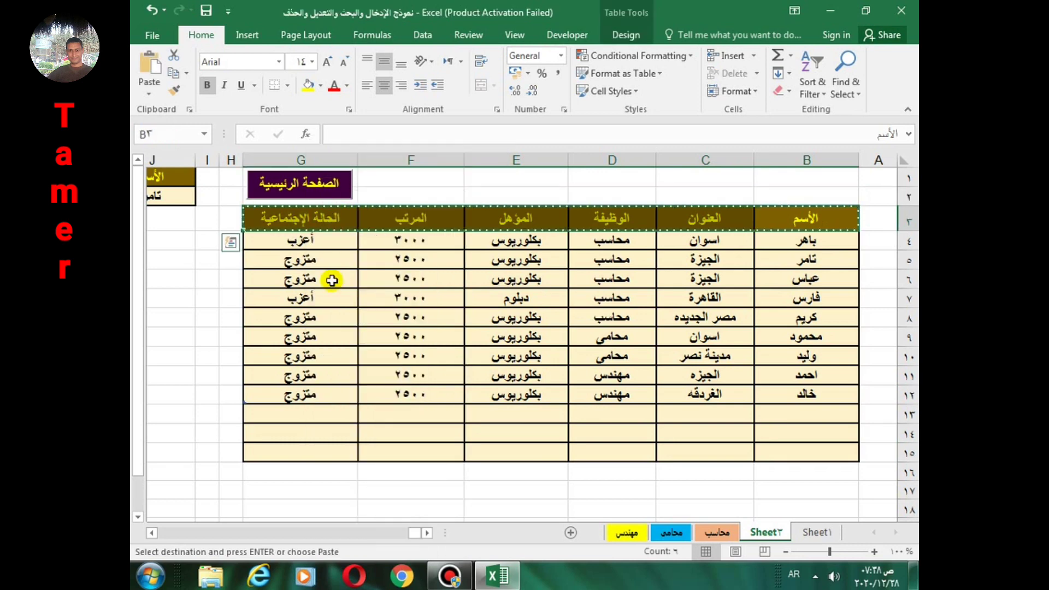
# Go to the محاسب sheet and group it with the محامى and مهندس sheets.
pyautogui.click(723, 534)
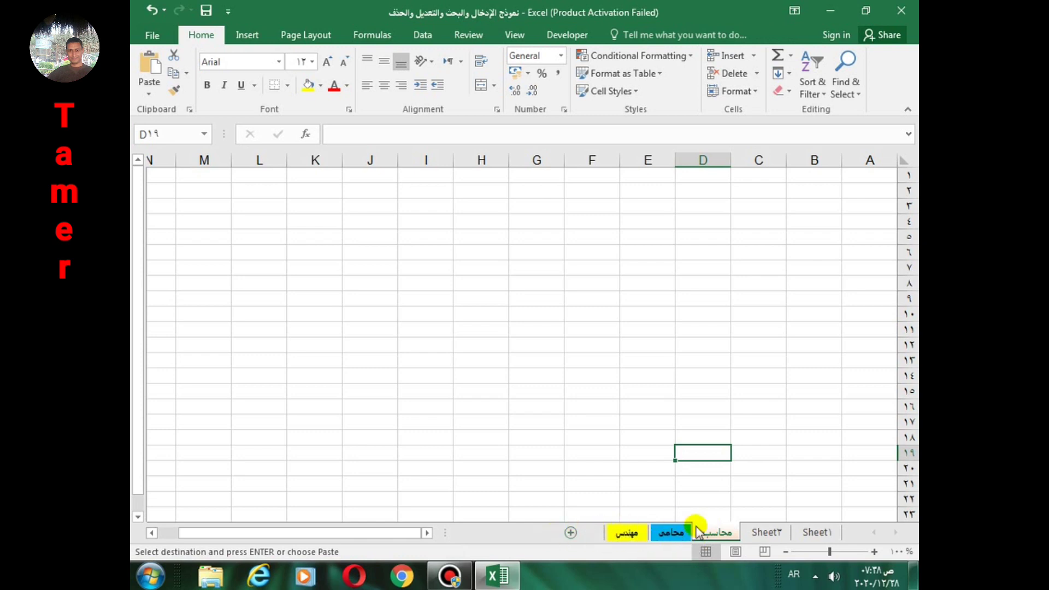
pyautogui.click(683, 539)
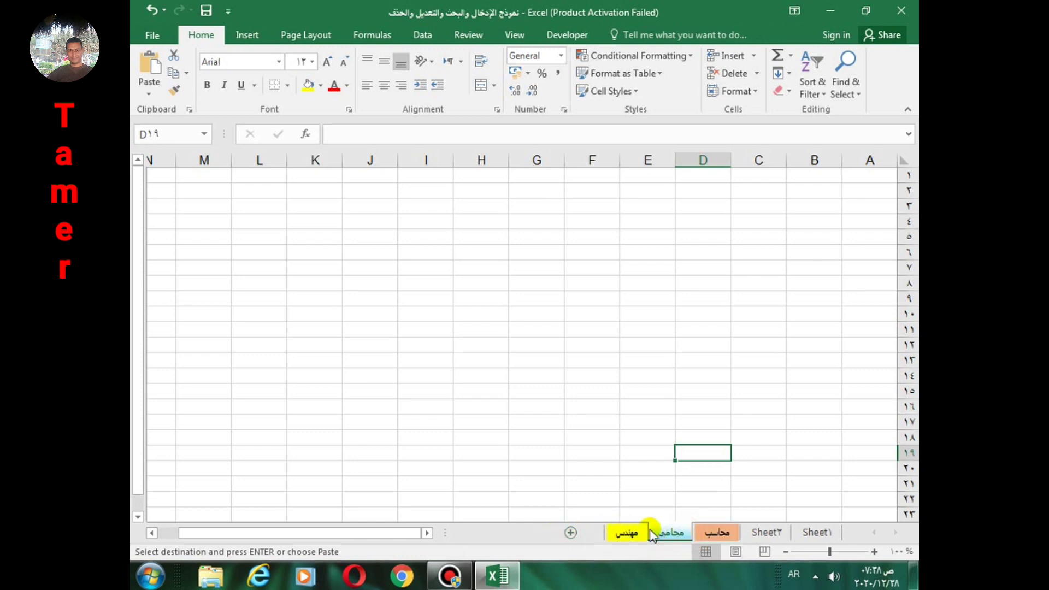
pyautogui.click(720, 534)
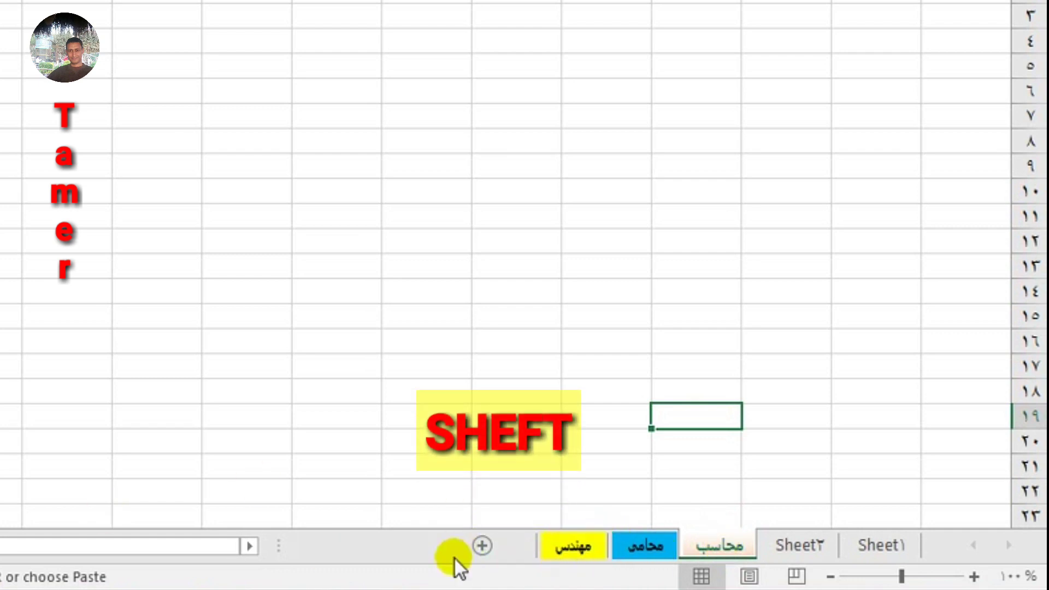
pyautogui.keyDown('shift'); pyautogui.click(561, 546); pyautogui.keyUp('shift')
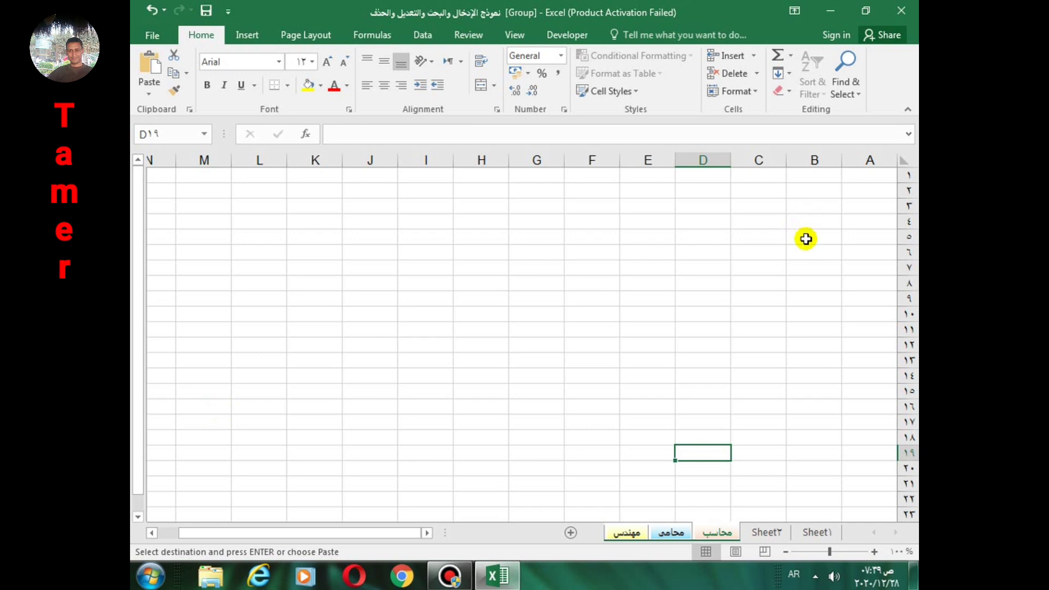
# Paste the header row into B5:G5 and widen columns B–H, column G and row 5 to fit.
pyautogui.rightClick(806, 237)
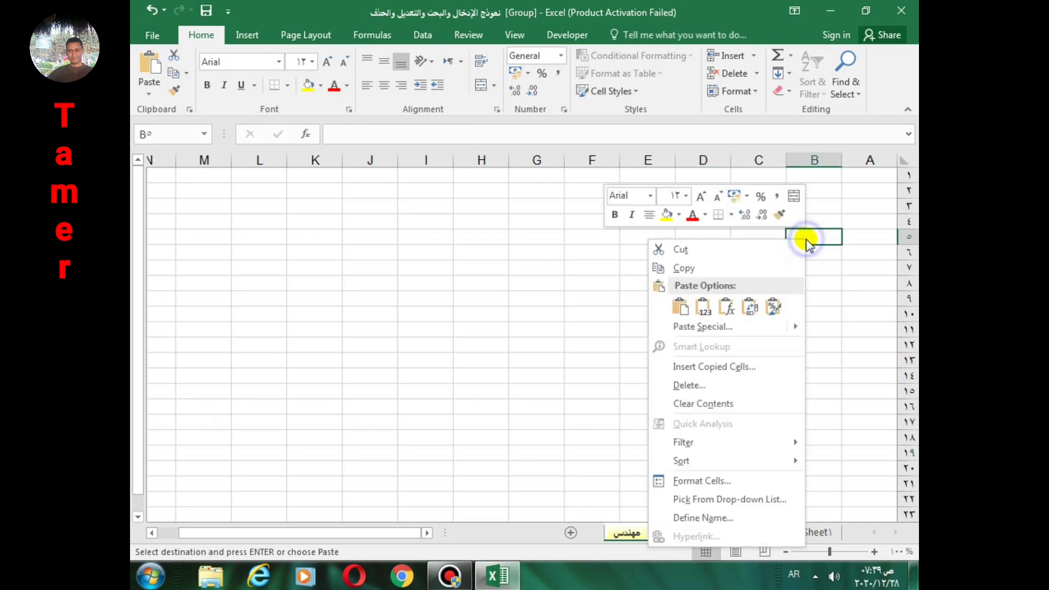
pyautogui.click(679, 306)
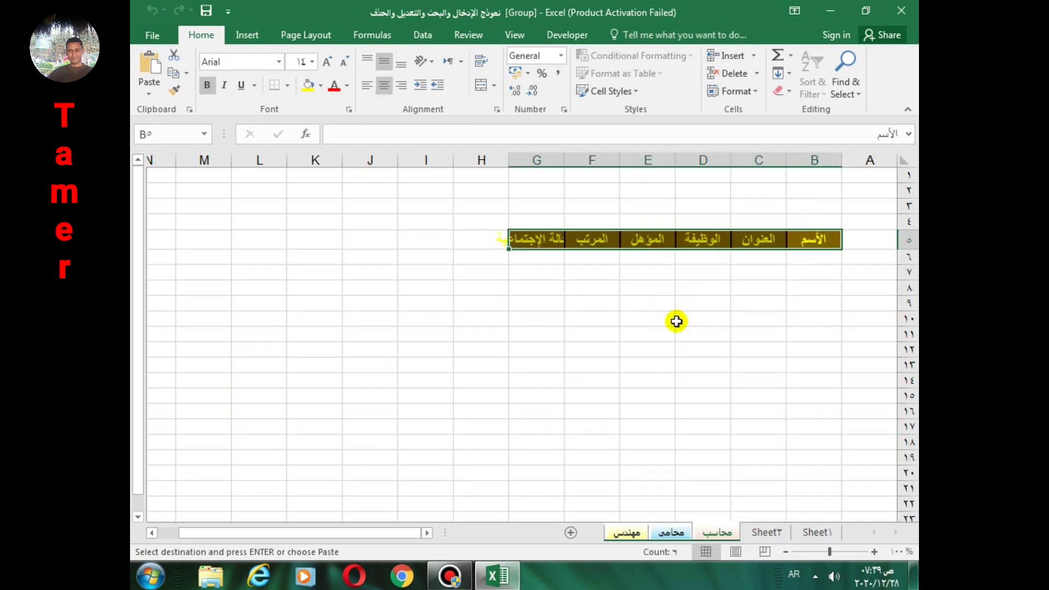
pyautogui.moveTo(809, 159); pyautogui.dragTo(493, 167)
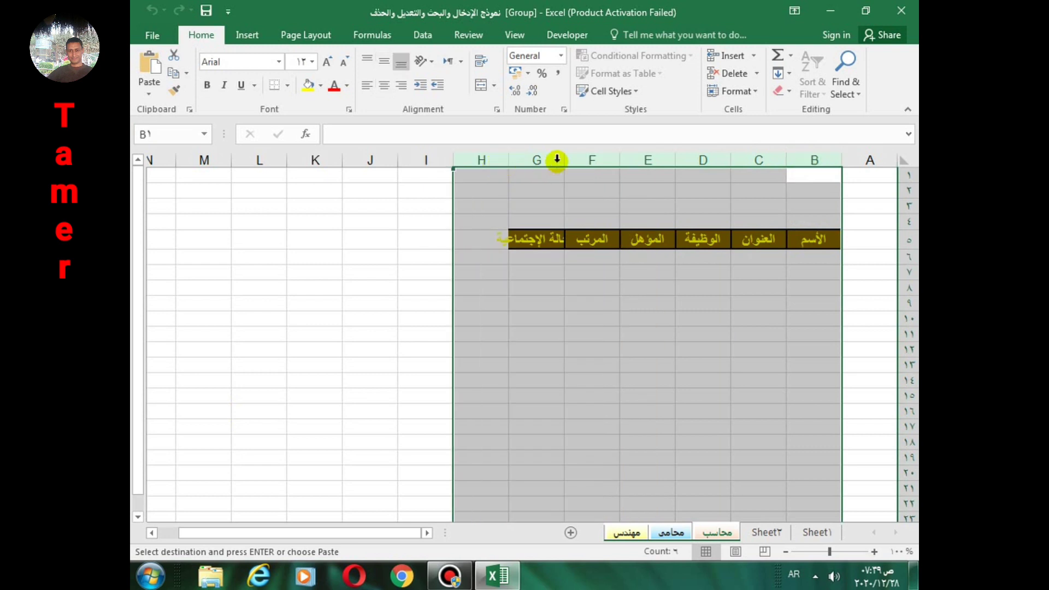
pyautogui.moveTo(565, 160); pyautogui.dragTo(540, 261)
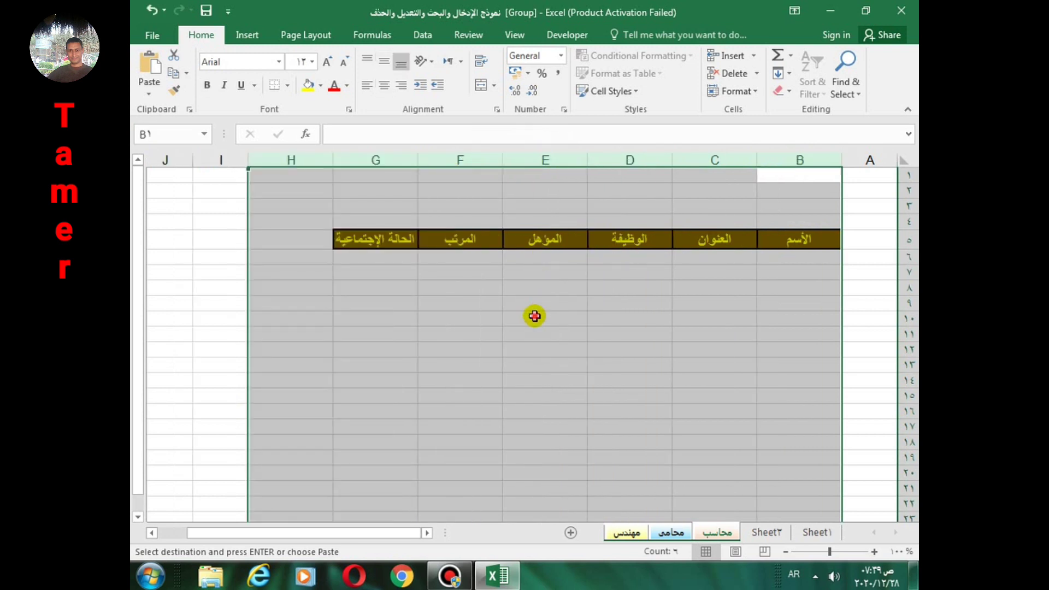
pyautogui.click(534, 318)
pyautogui.moveTo(757, 158); pyautogui.dragTo(741, 159)
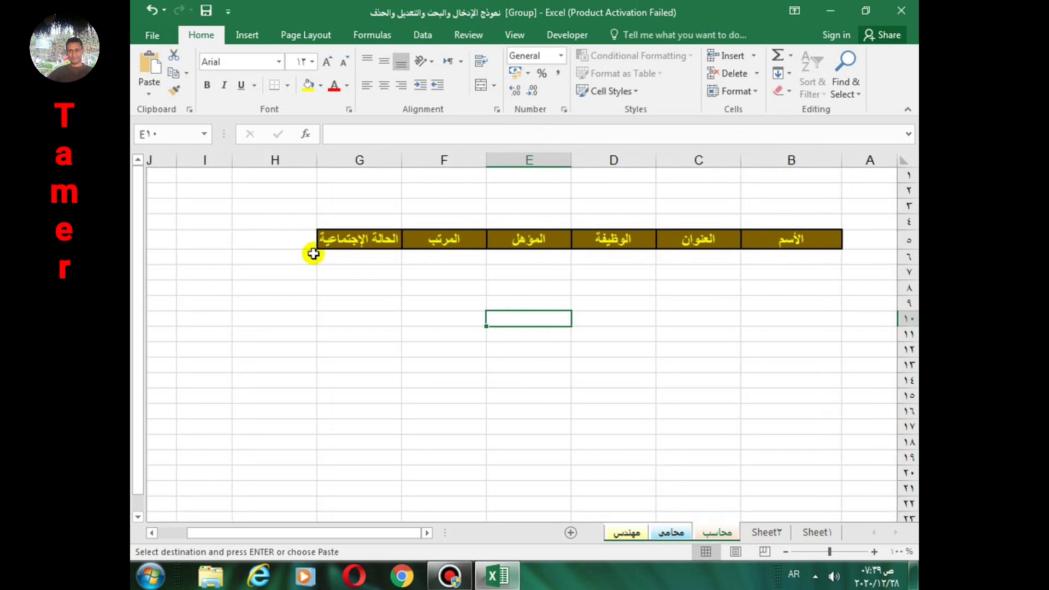
pyautogui.doubleClick(317, 160)
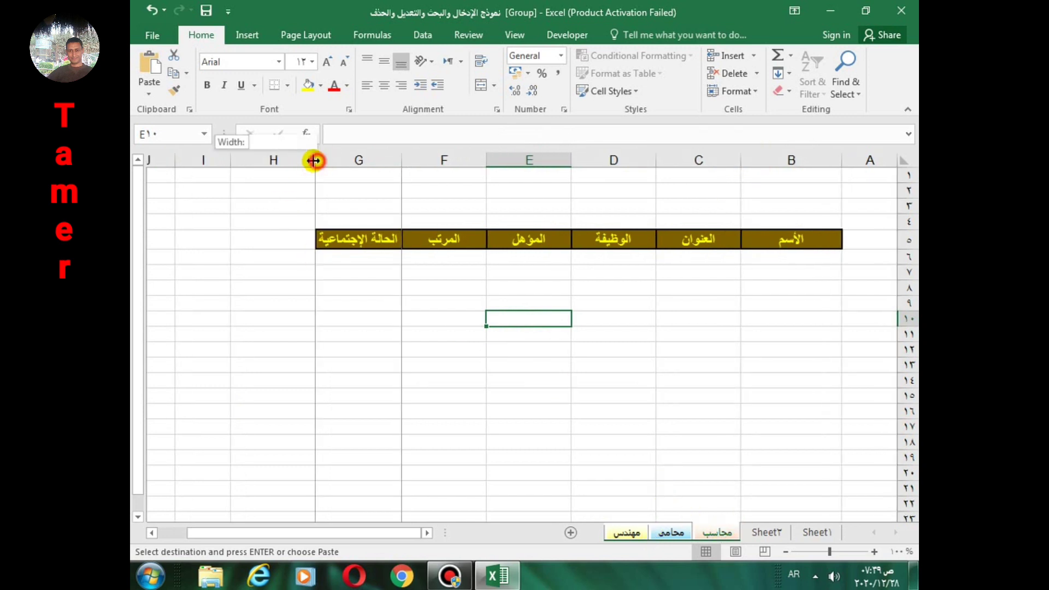
pyautogui.moveTo(317, 160); pyautogui.dragTo(304, 160)
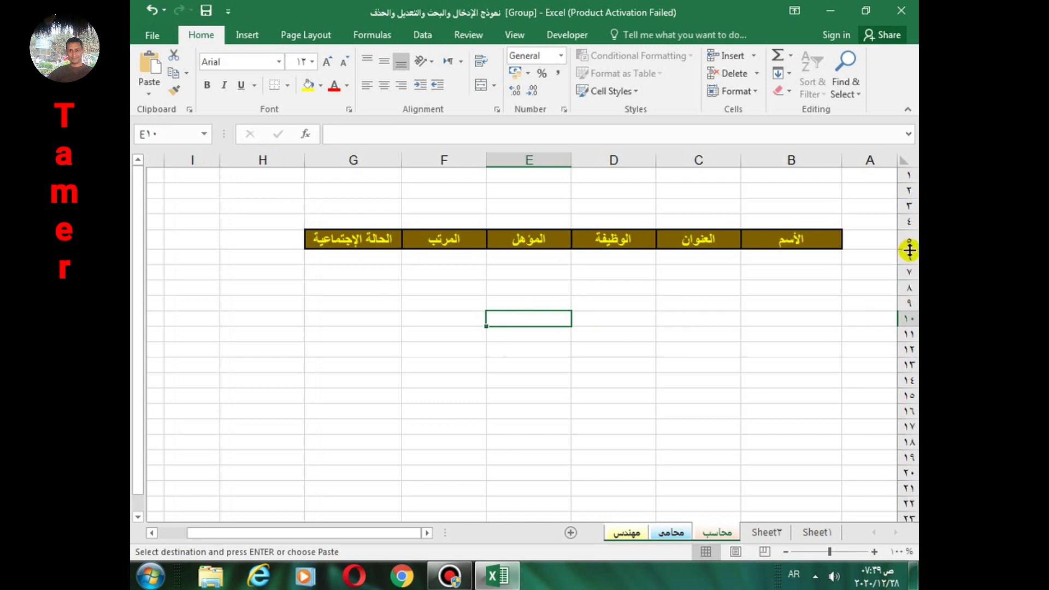
pyautogui.moveTo(907, 243); pyautogui.dragTo(907, 246)
pyautogui.click(780, 354)
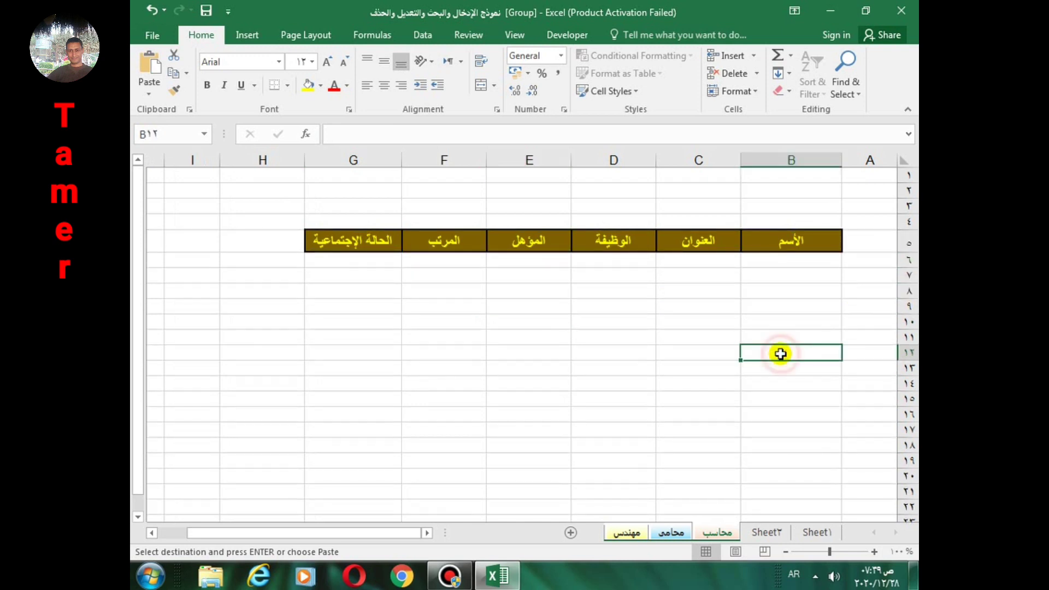
# Copy the job heading and محاسب value from Sheet2's cells D3:D4.
pyautogui.click(763, 533)
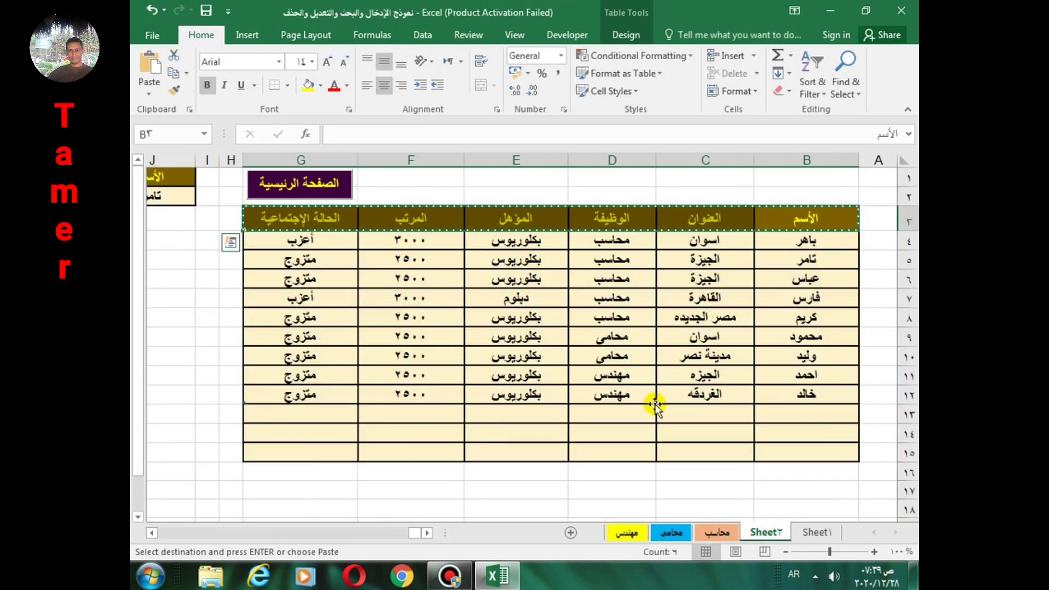
pyautogui.press('Escape')
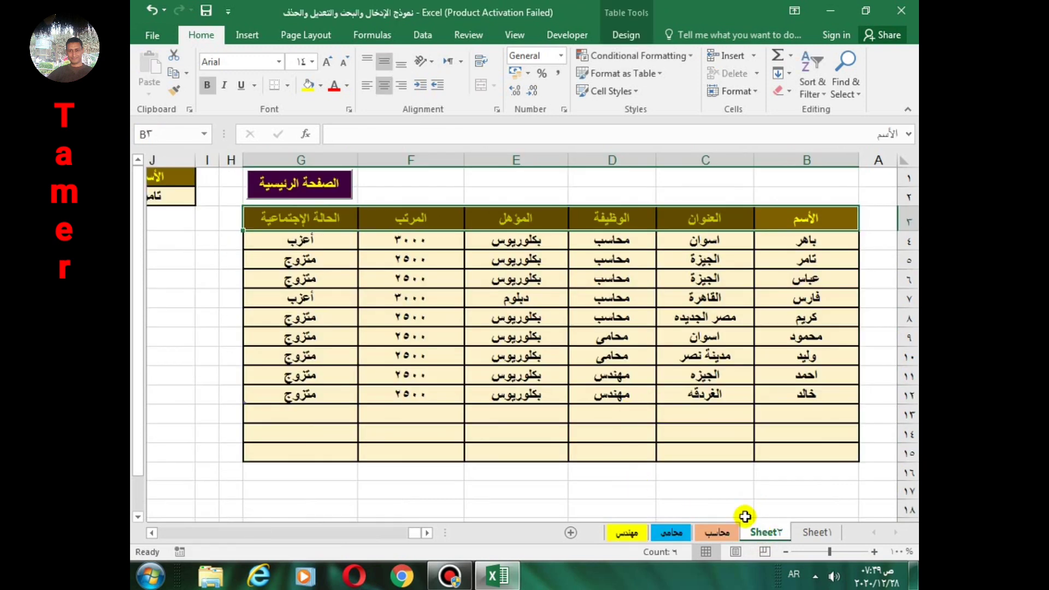
pyautogui.click(612, 433)
pyautogui.moveTo(605, 219); pyautogui.dragTo(607, 244)
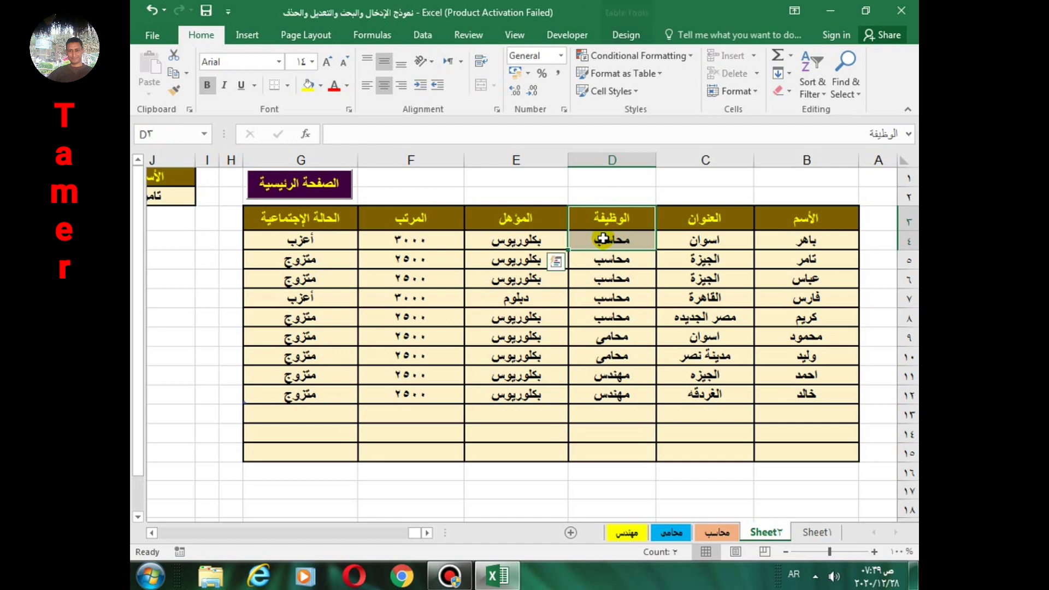
pyautogui.rightClick(605, 245)
pyautogui.click(634, 219)
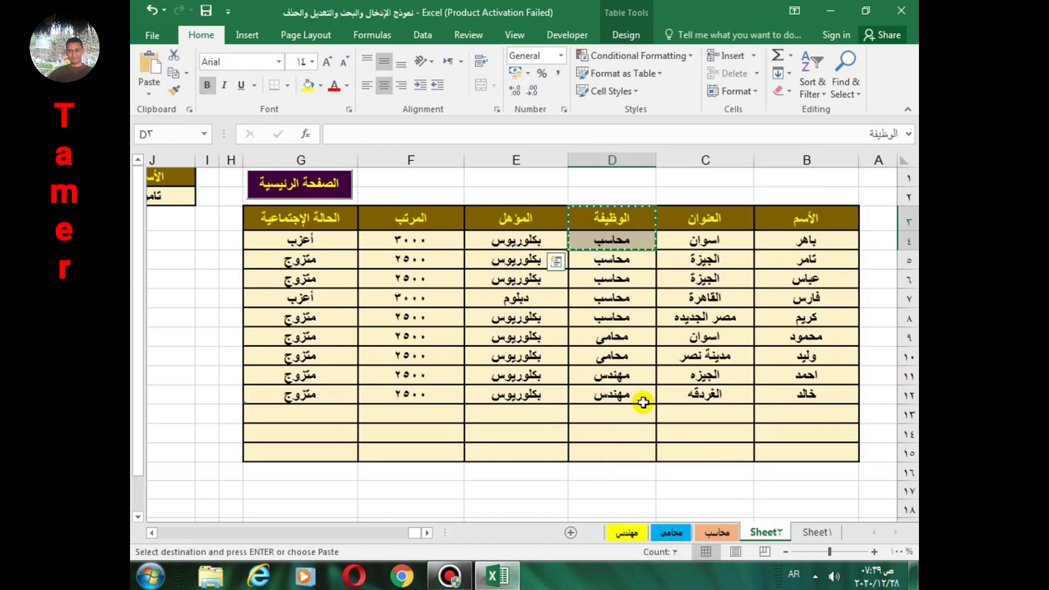
# Paste the job heading and محاسب into B1:B2 of the three grouped job sheets, then ungroup.
pyautogui.click(725, 535)
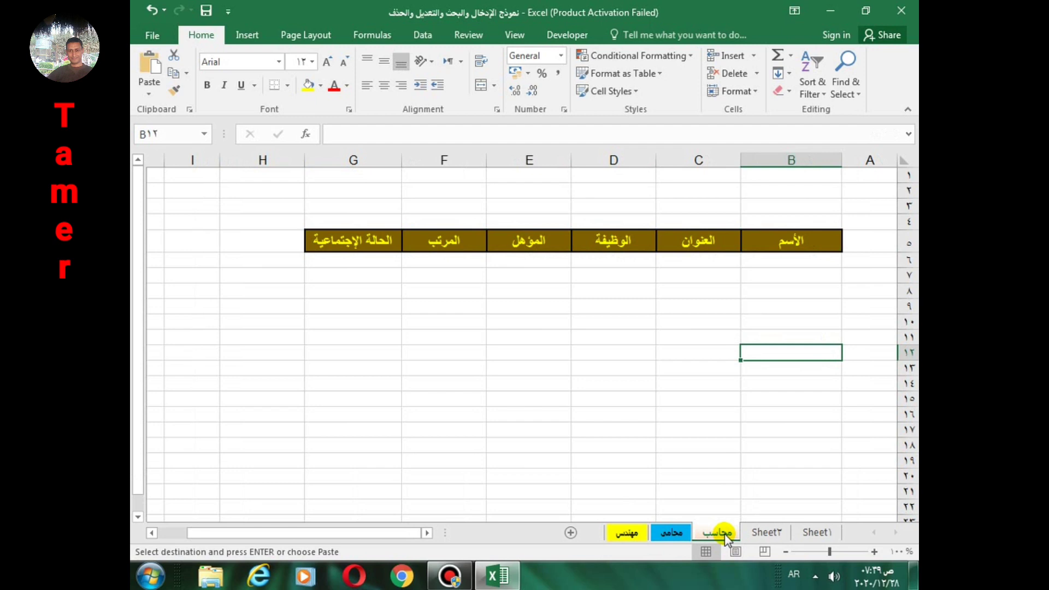
pyautogui.keyDown('shift'); pyautogui.click(618, 535); pyautogui.keyUp('shift')
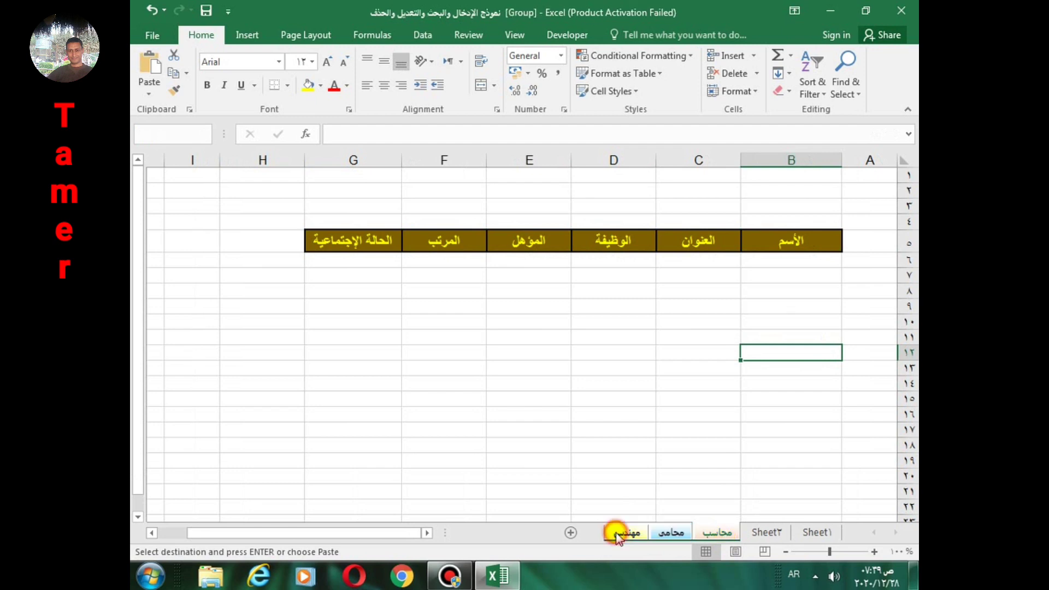
pyautogui.rightClick(793, 175)
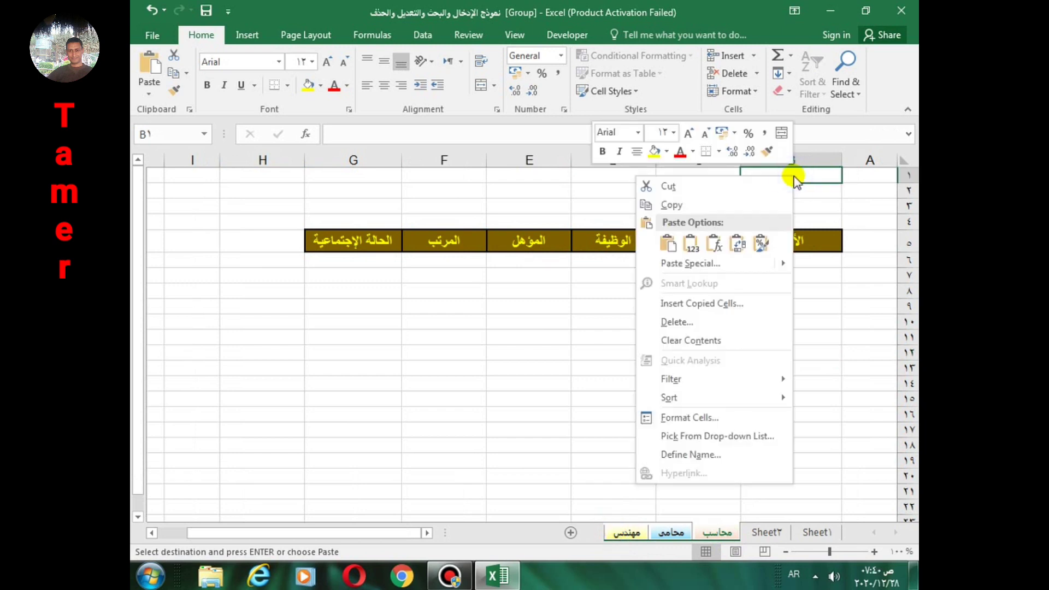
pyautogui.click(668, 246)
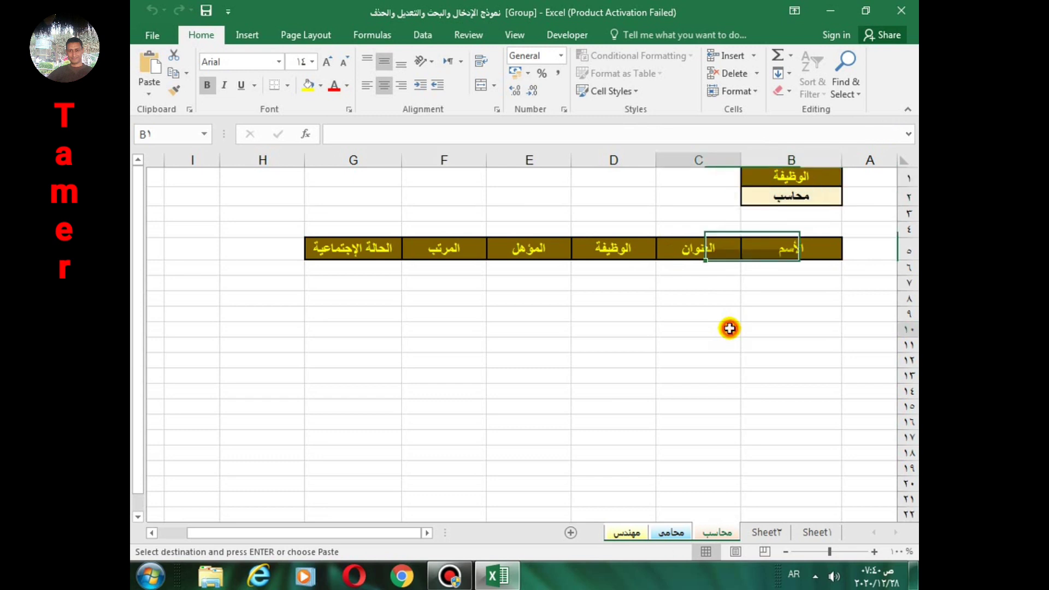
pyautogui.click(730, 329)
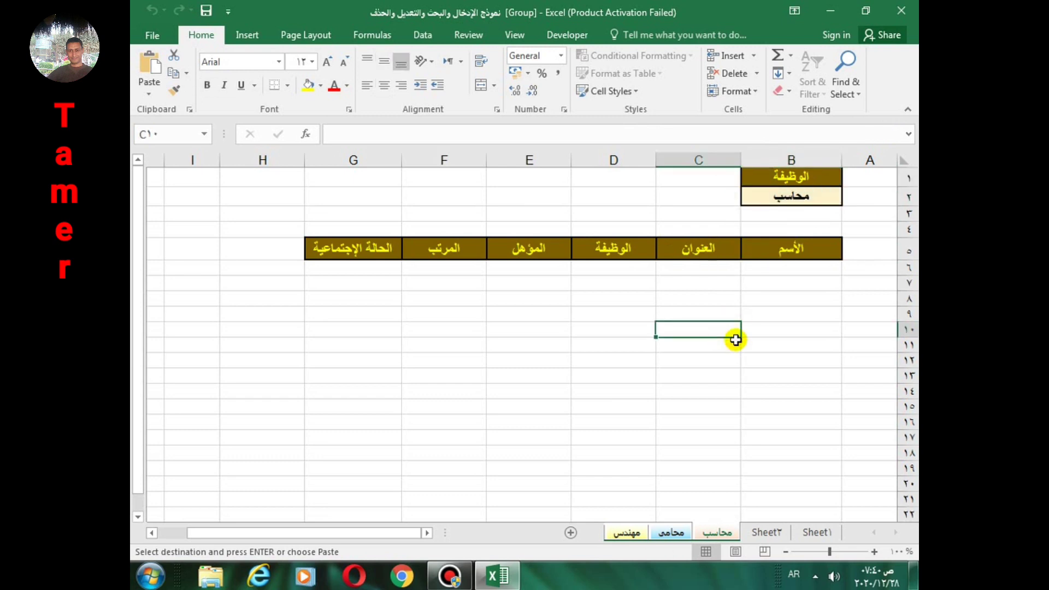
pyautogui.click(763, 533)
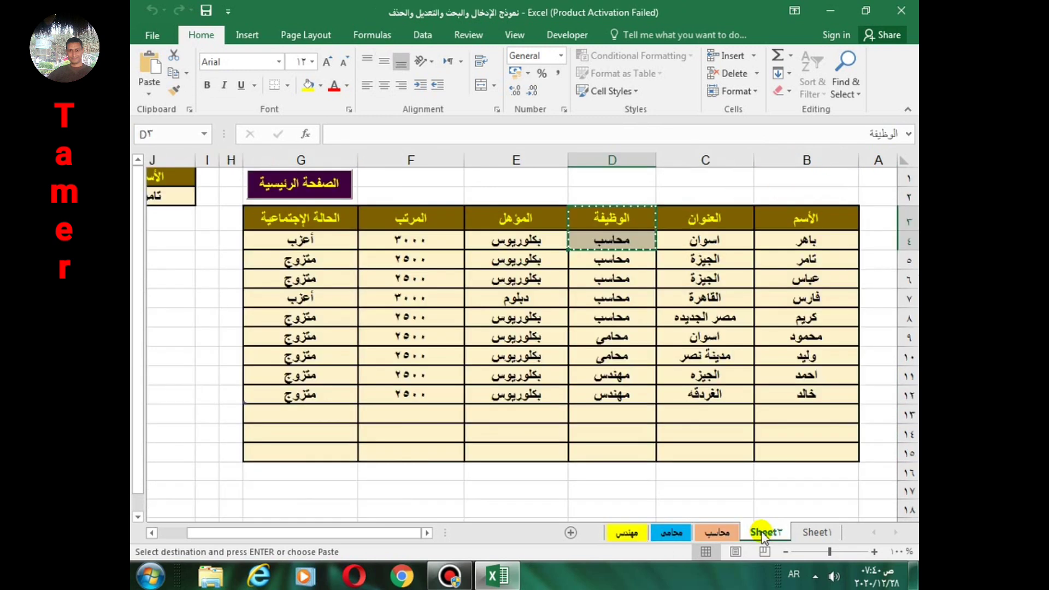
pyautogui.click(726, 531)
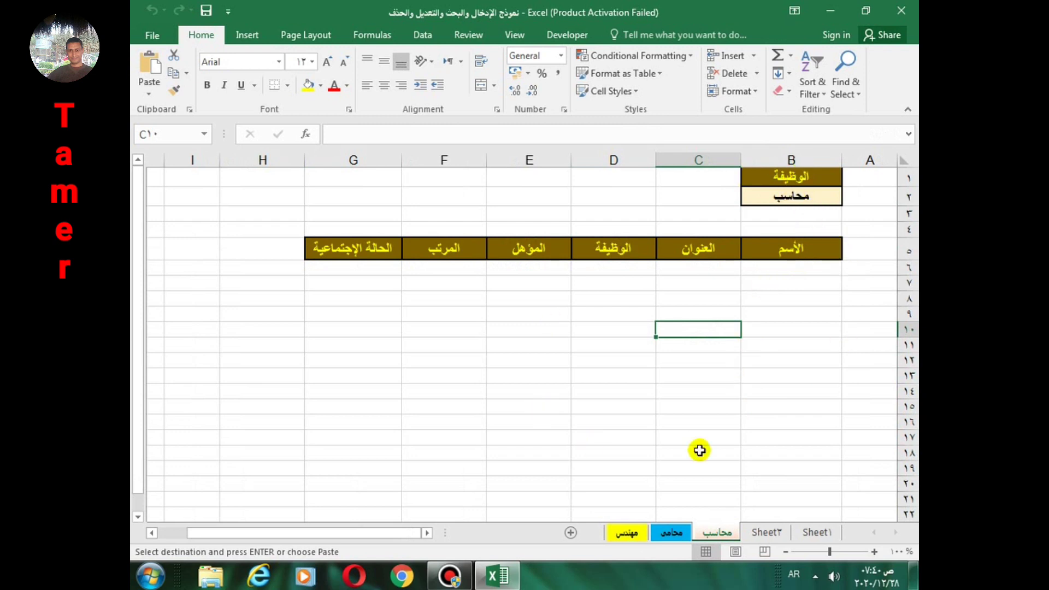
# Set B2 to محامي on the محامي sheet and مهندس on the مهندس sheet.
pyautogui.click(676, 534)
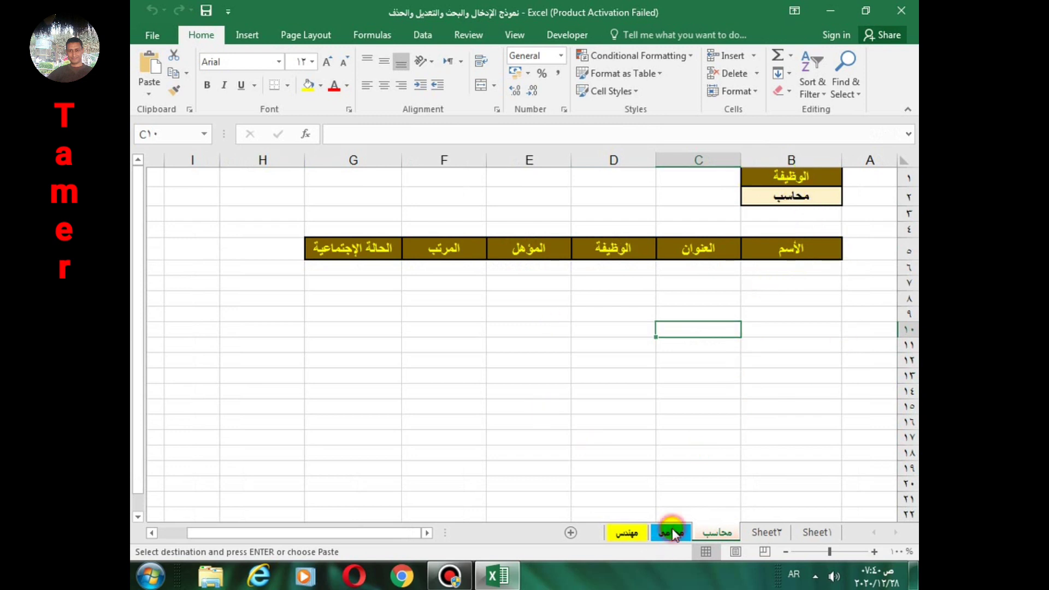
pyautogui.click(789, 194)
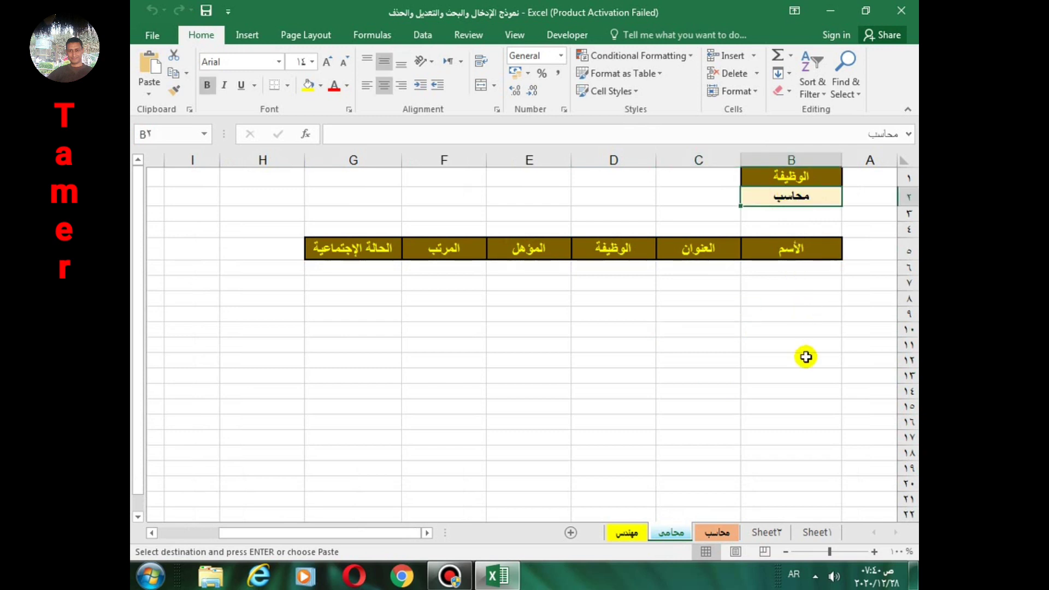
pyautogui.write('مح')
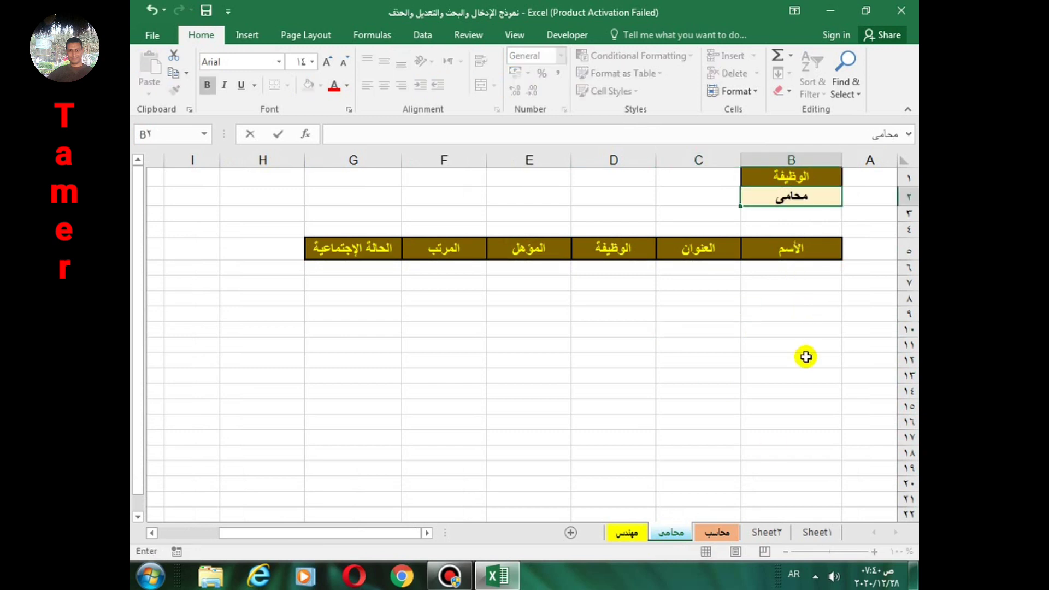
pyautogui.click(627, 535)
pyautogui.click(790, 198)
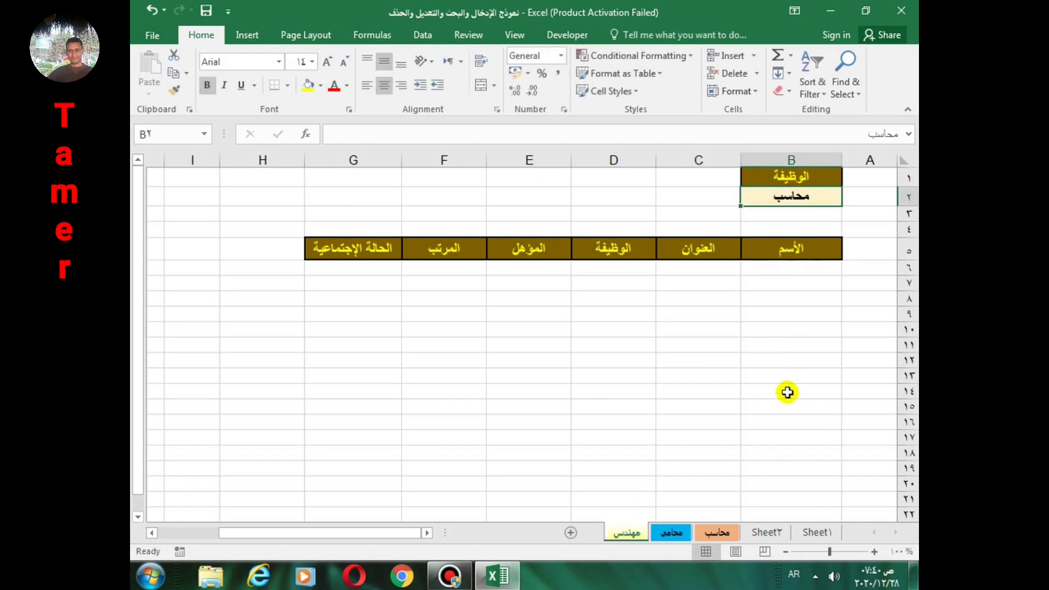
pyautogui.write('مهندس')
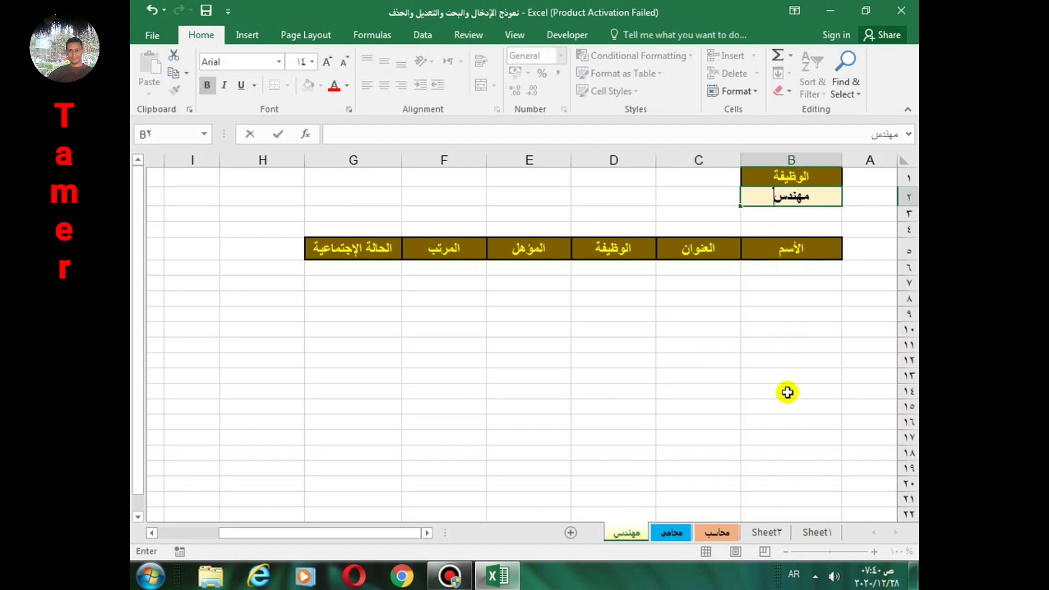
pyautogui.click(787, 393)
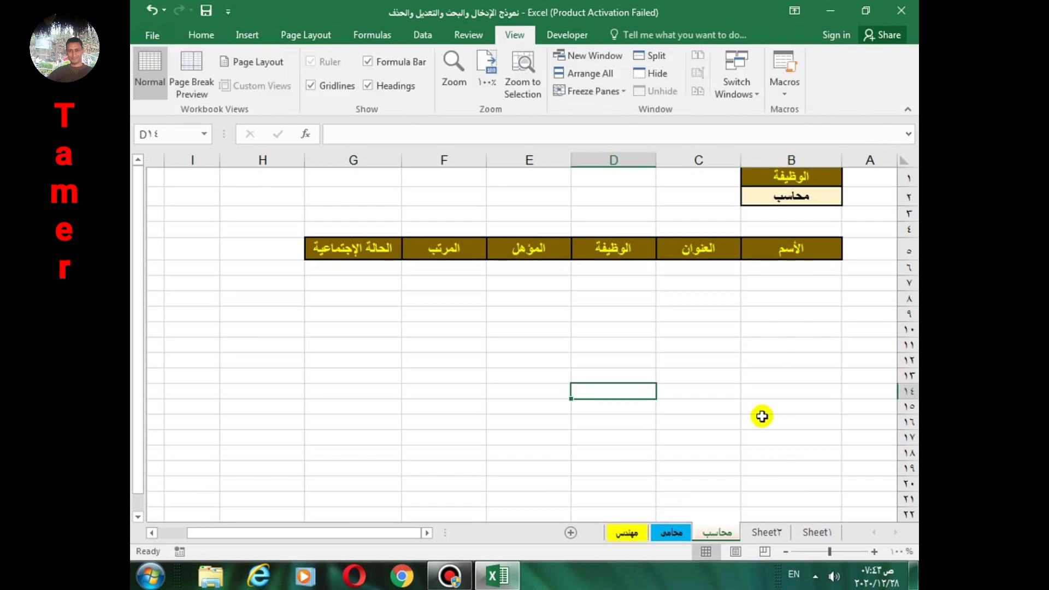
# Check the criteria on the محامي, مهندس and محاسب sheets, and view Sheet2 and the Sheet1 form.
pyautogui.click(675, 538)
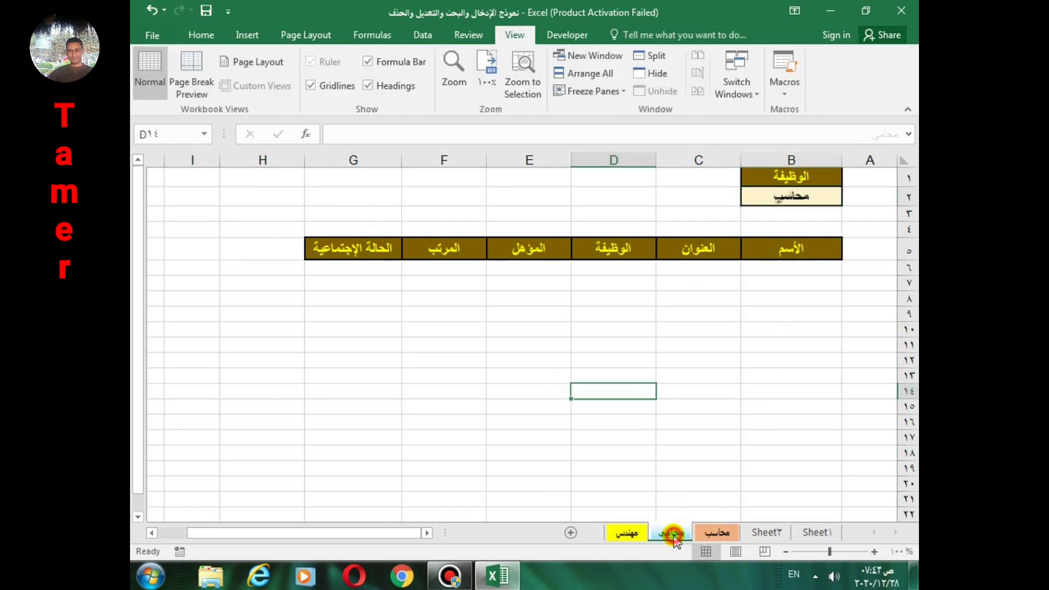
pyautogui.click(628, 540)
pyautogui.click(716, 533)
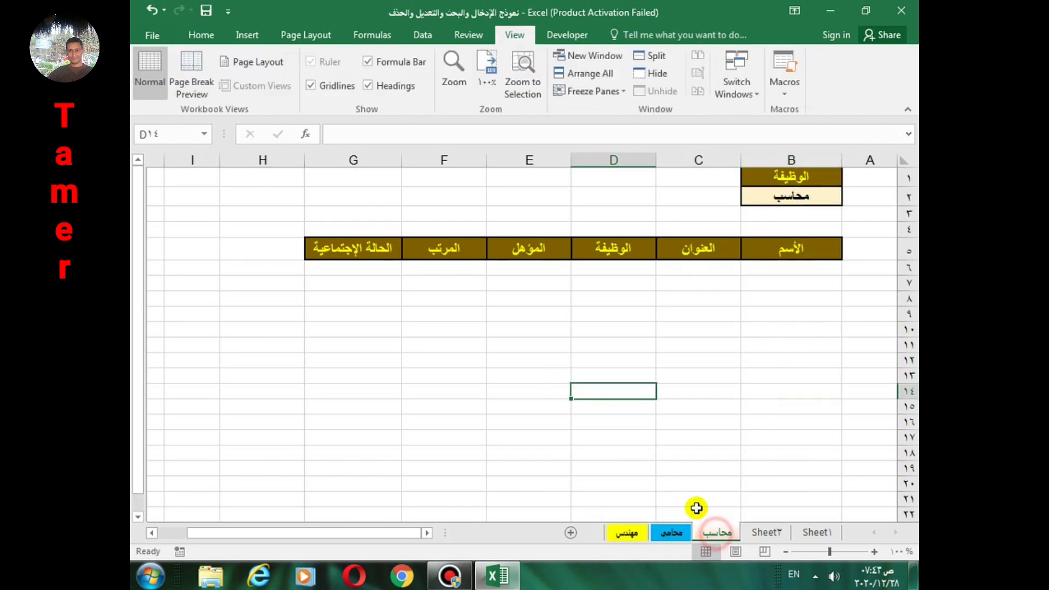
pyautogui.click(787, 532)
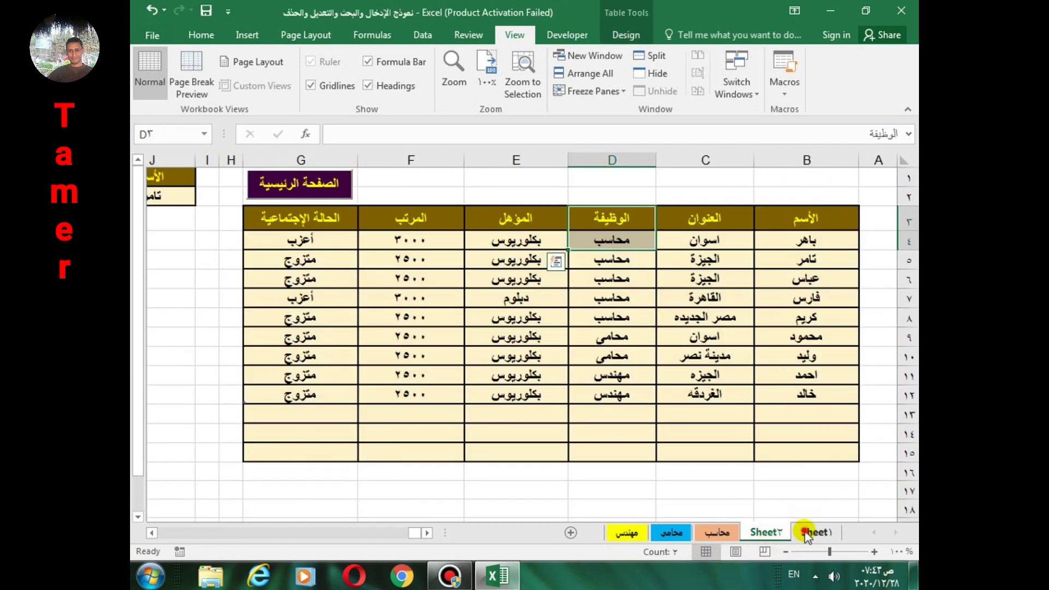
pyautogui.click(814, 532)
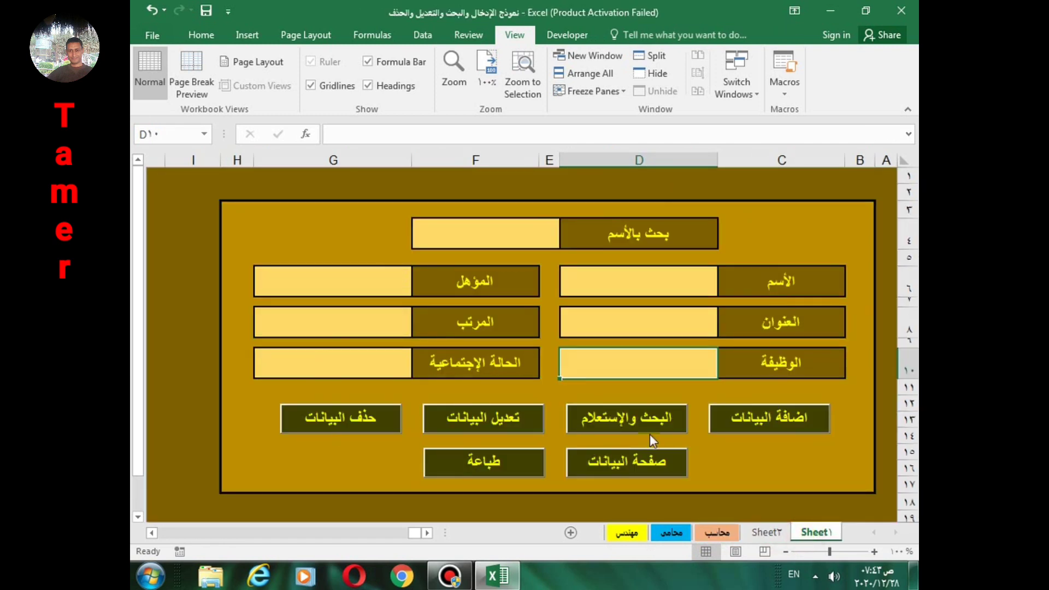
pyautogui.click(678, 374)
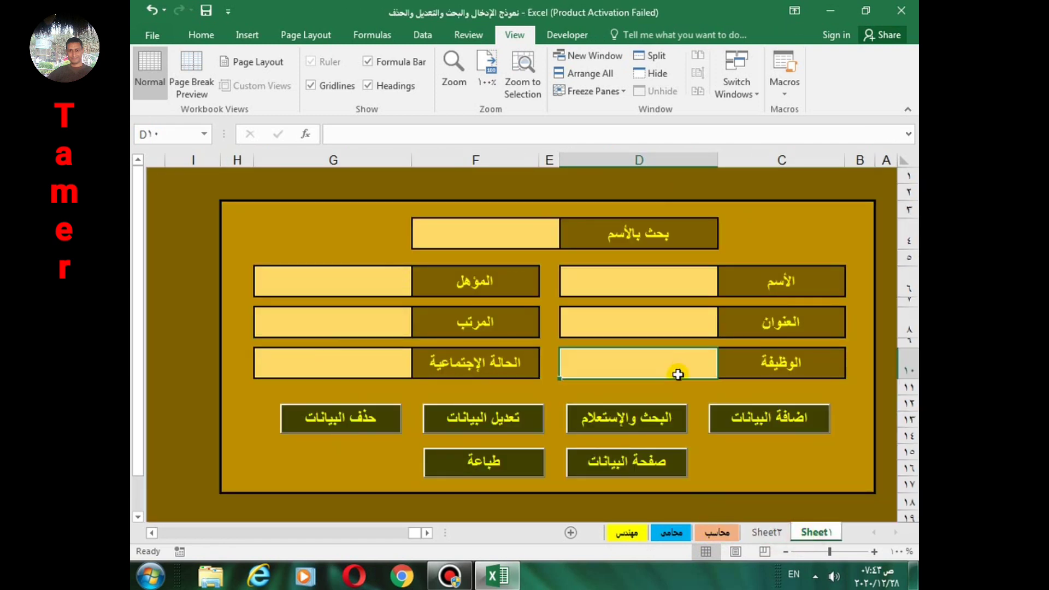
pyautogui.click(715, 535)
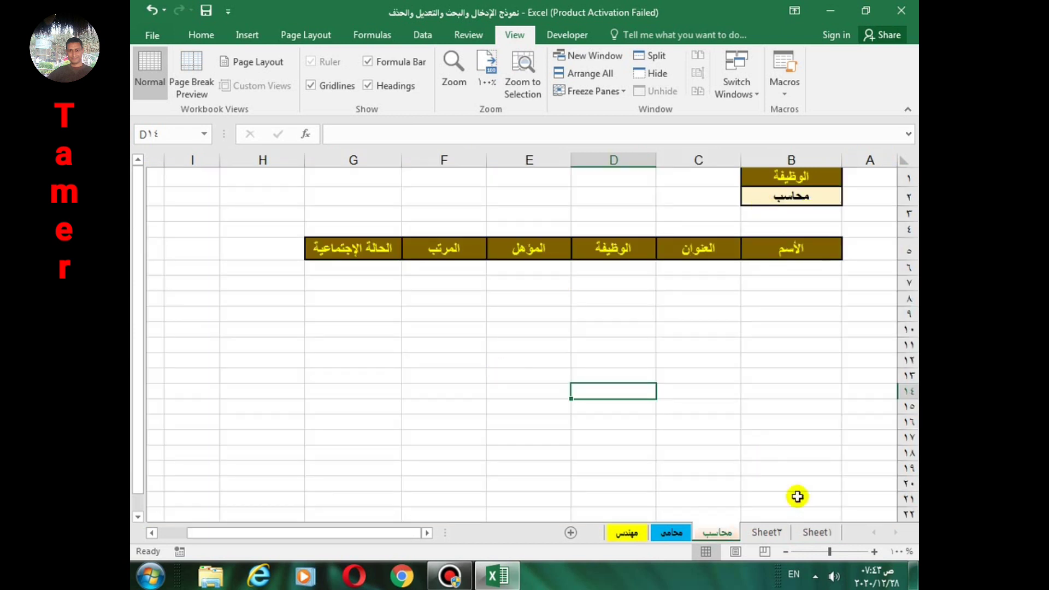
# Revisit the job sheets and Sheet2, return to the محاسب sheet, and show the Developer tab.
pyautogui.click(816, 532)
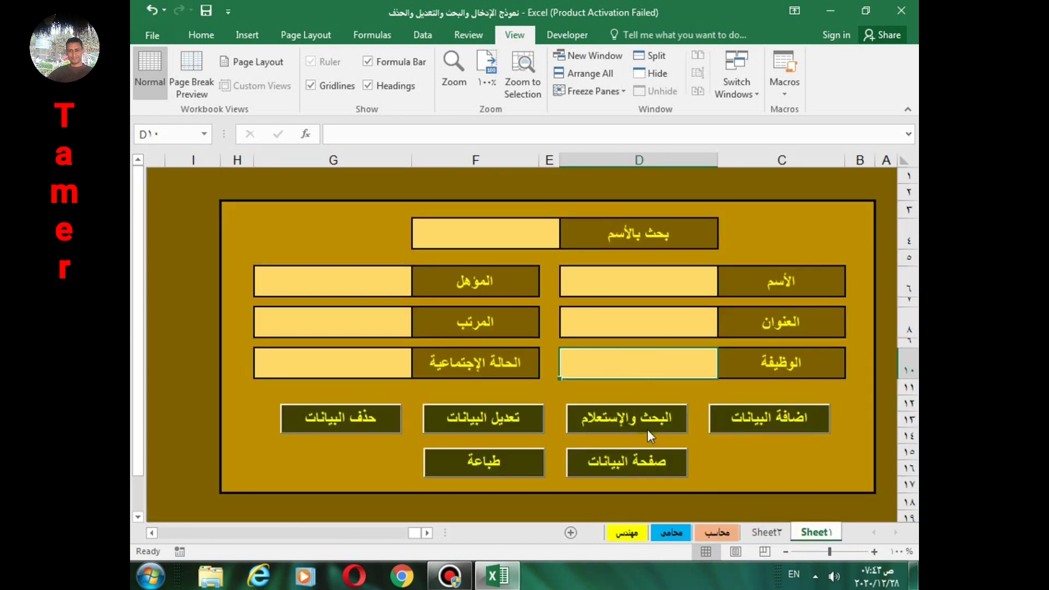
pyautogui.click(663, 534)
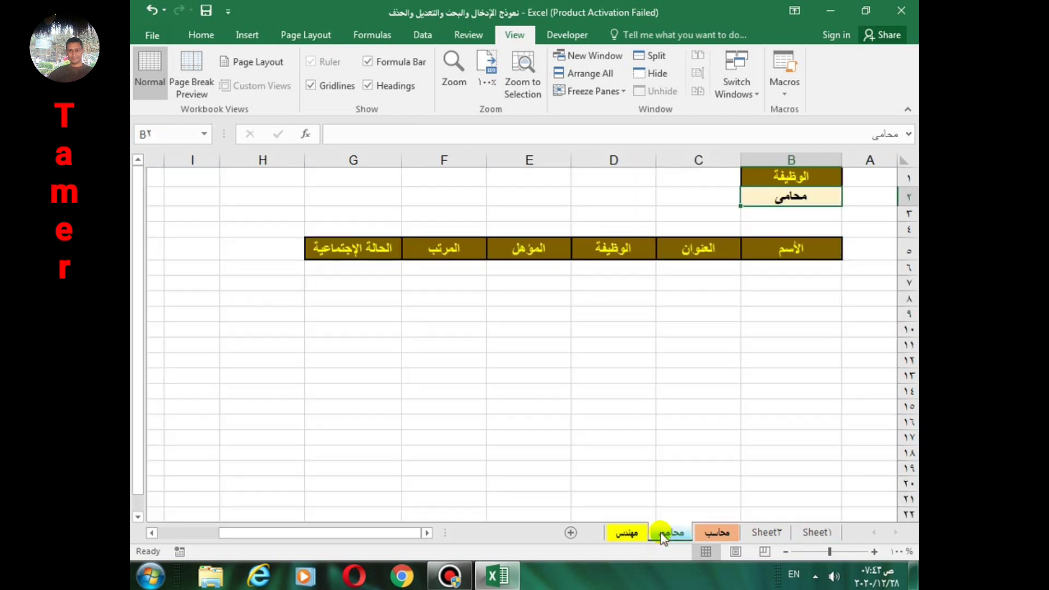
pyautogui.click(814, 532)
pyautogui.click(623, 535)
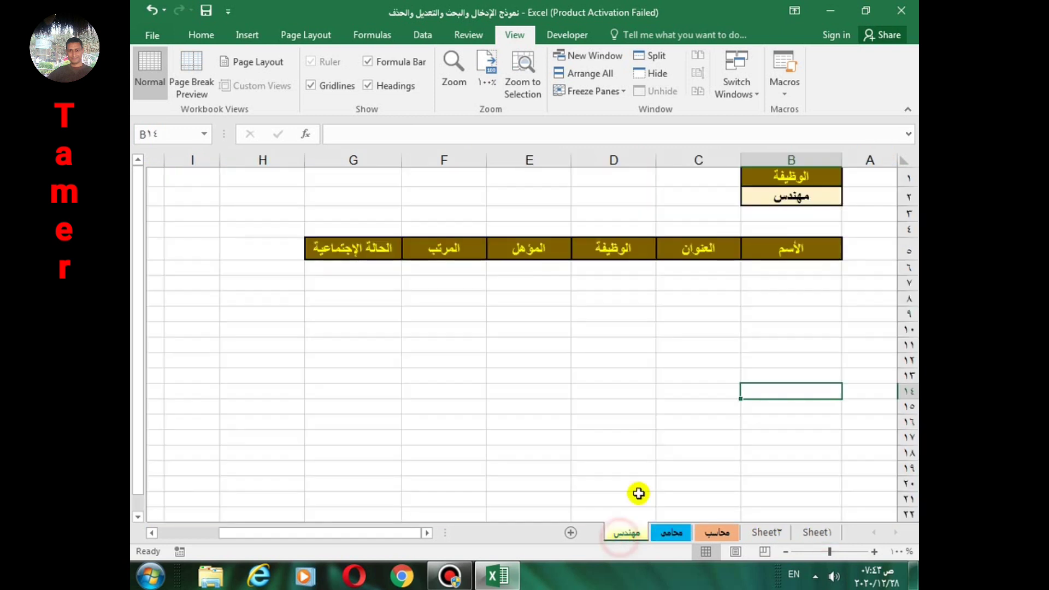
pyautogui.click(813, 533)
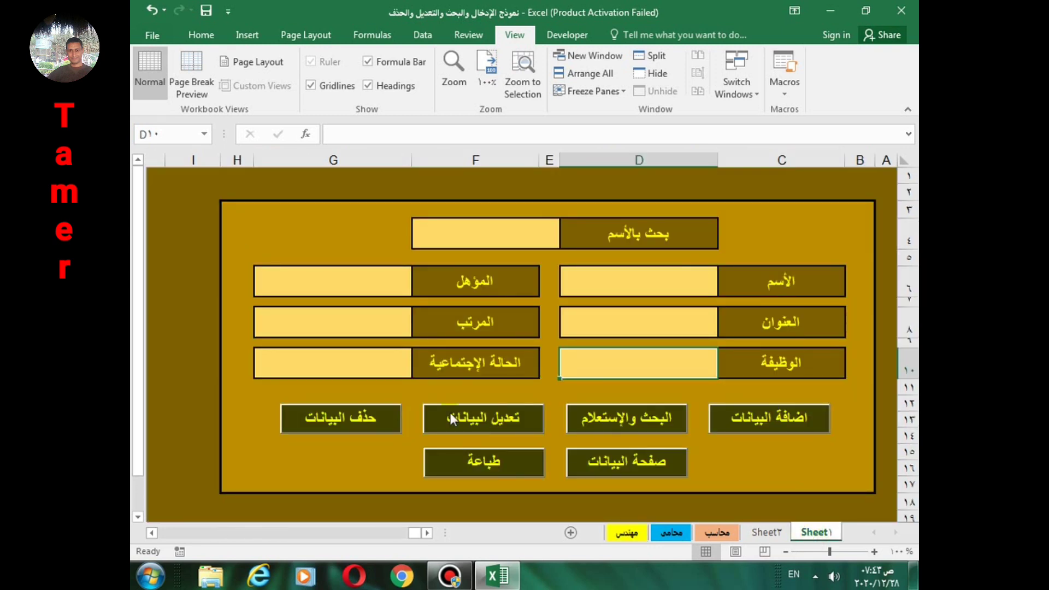
pyautogui.click(767, 533)
pyautogui.click(399, 435)
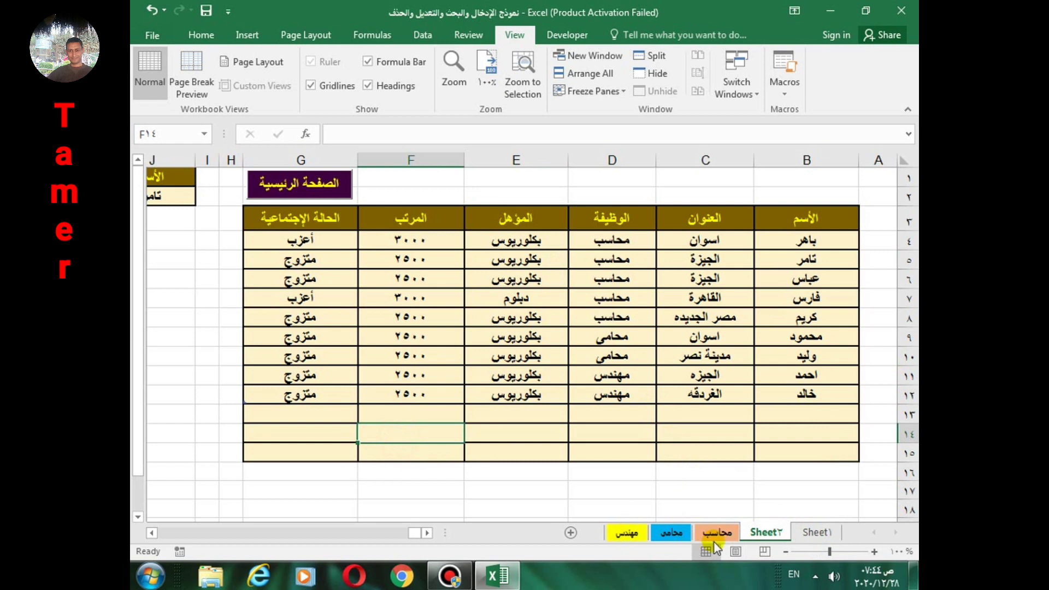
pyautogui.click(726, 534)
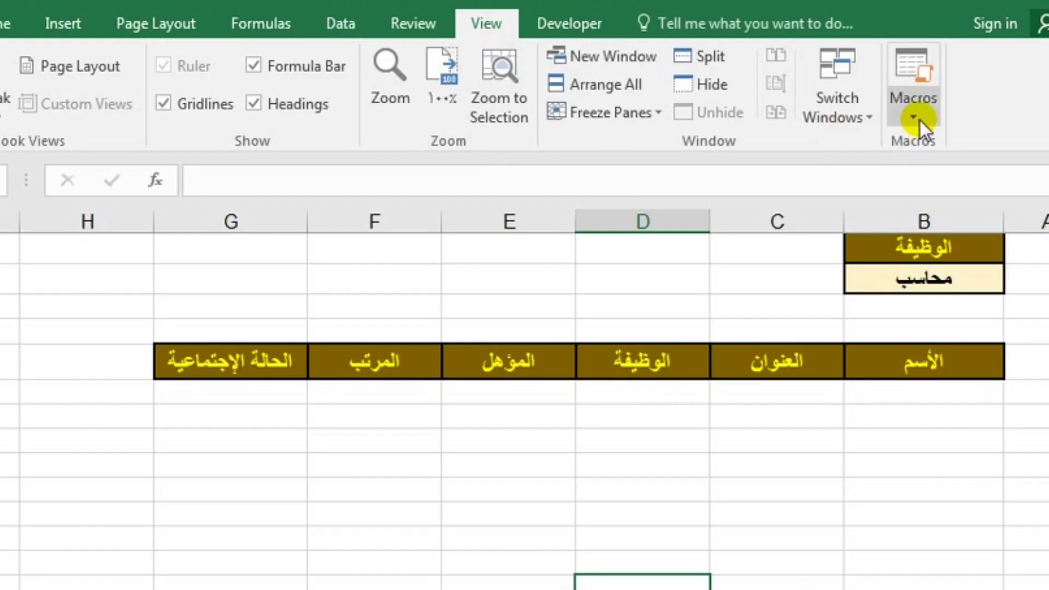
pyautogui.click(785, 94)
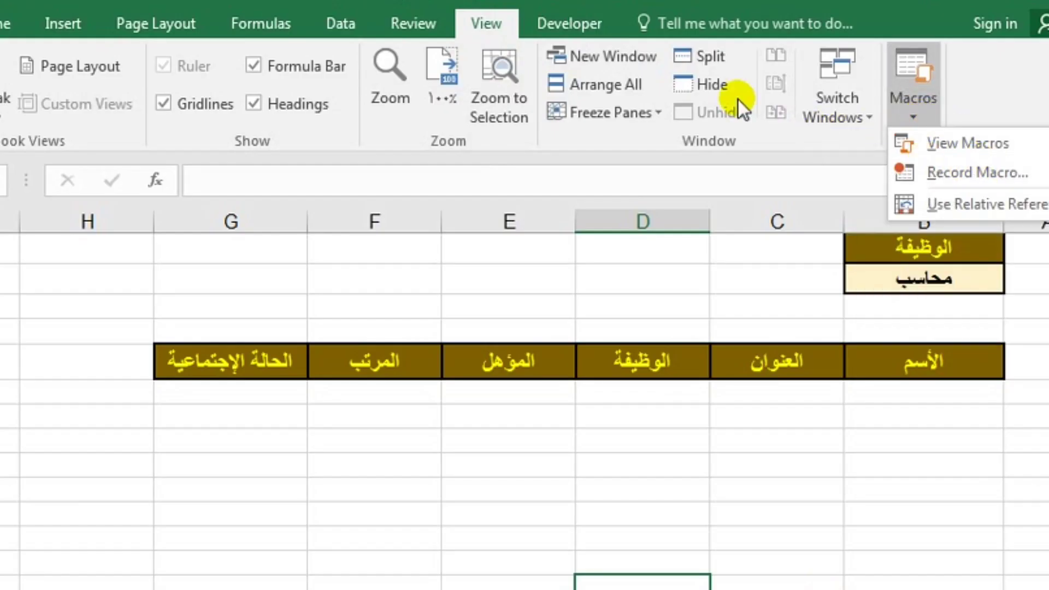
pyautogui.click(572, 27)
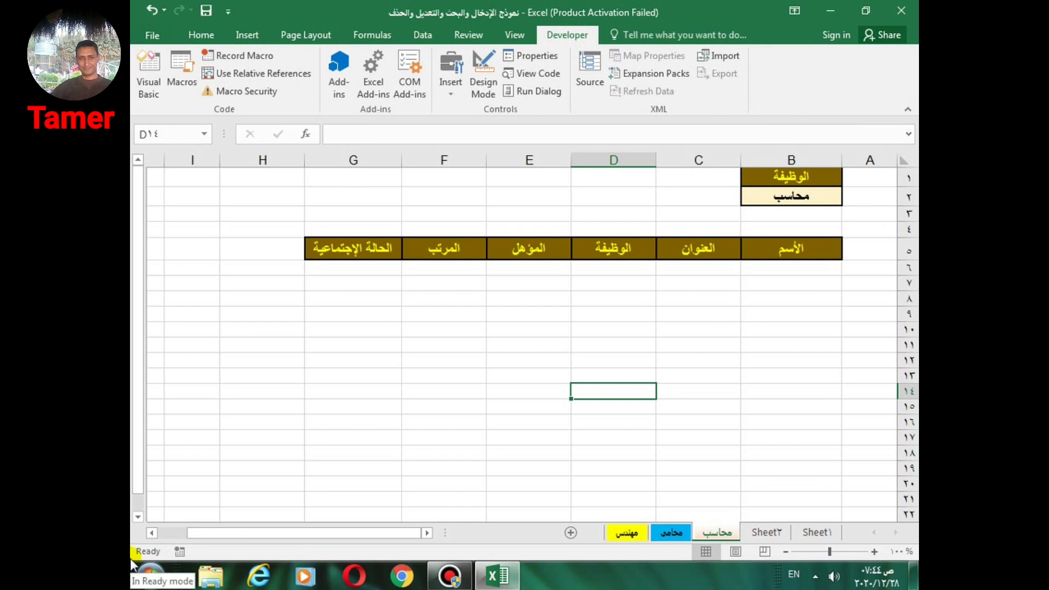
# Start recording a new macro named h_١, stored in this workbook.
pyautogui.click(179, 553)
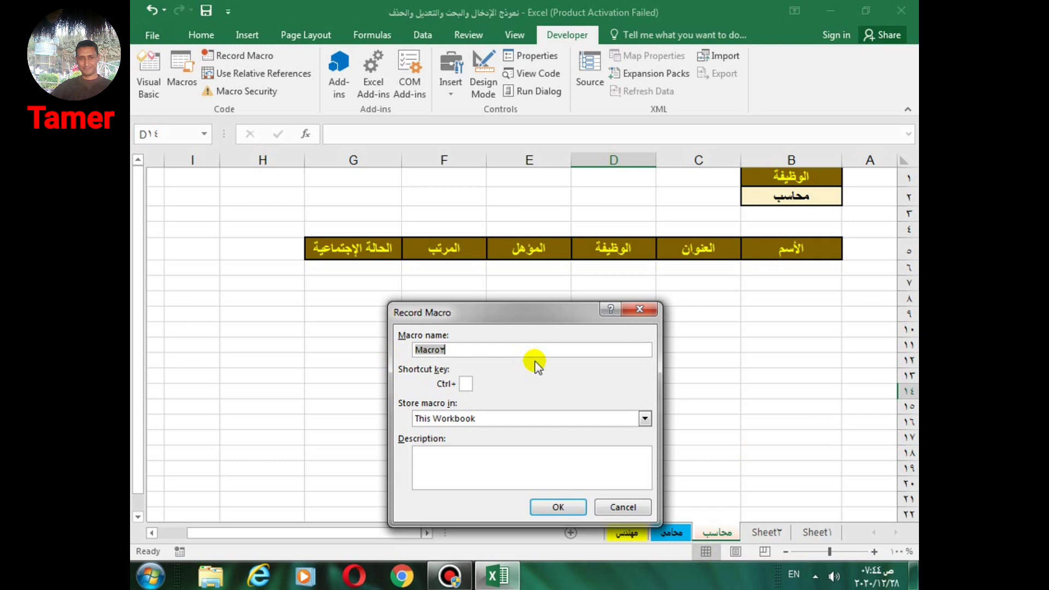
pyautogui.write('h_١')
pyautogui.click(569, 506)
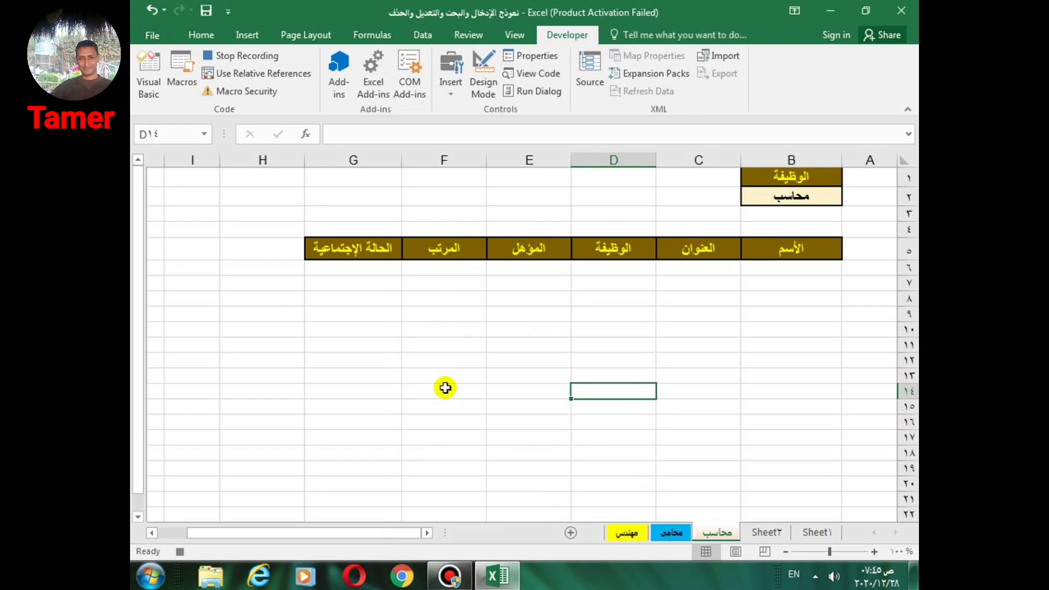
# Set Advanced Filter to Copy to another location and begin the list range on Sheet2.
pyautogui.click(420, 36)
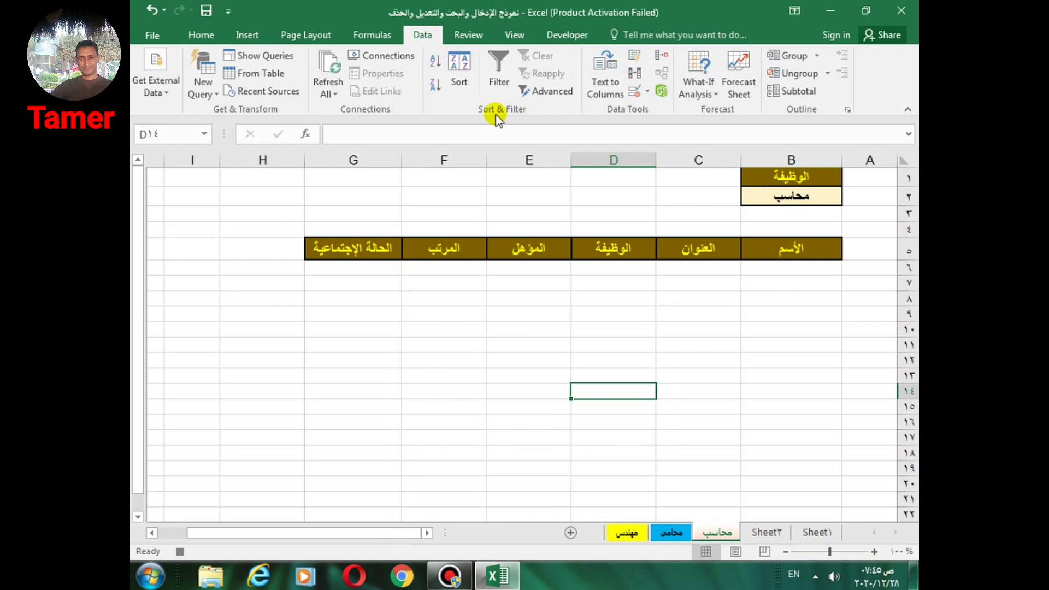
pyautogui.click(555, 92)
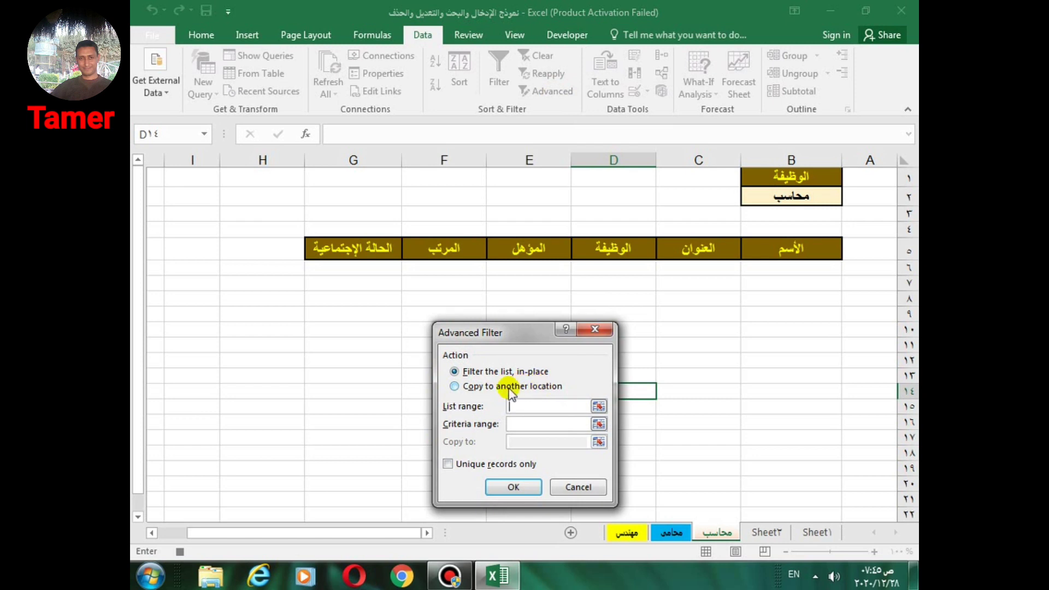
pyautogui.click(457, 387)
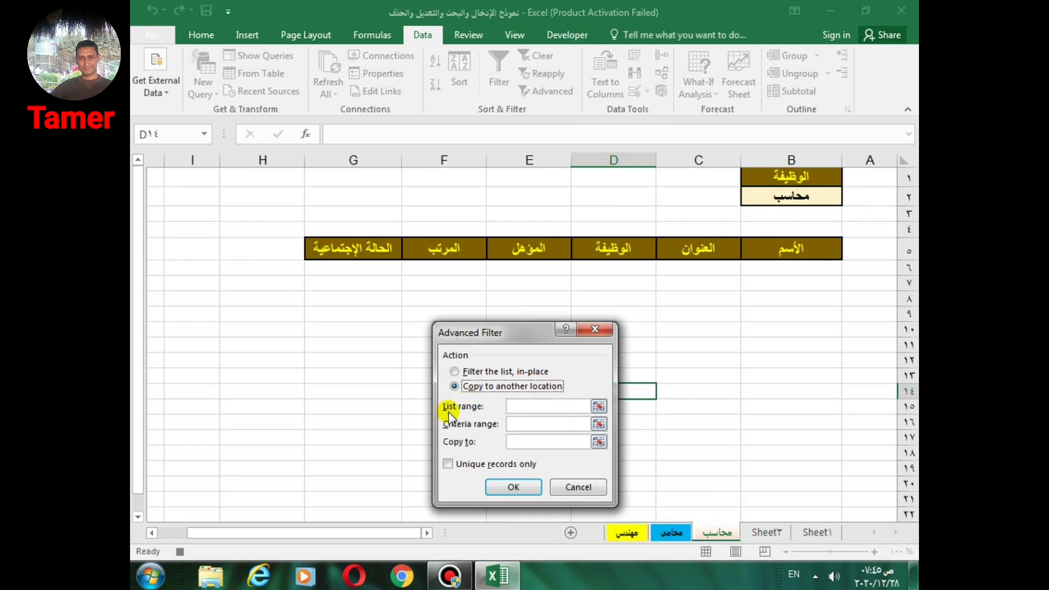
pyautogui.click(538, 408)
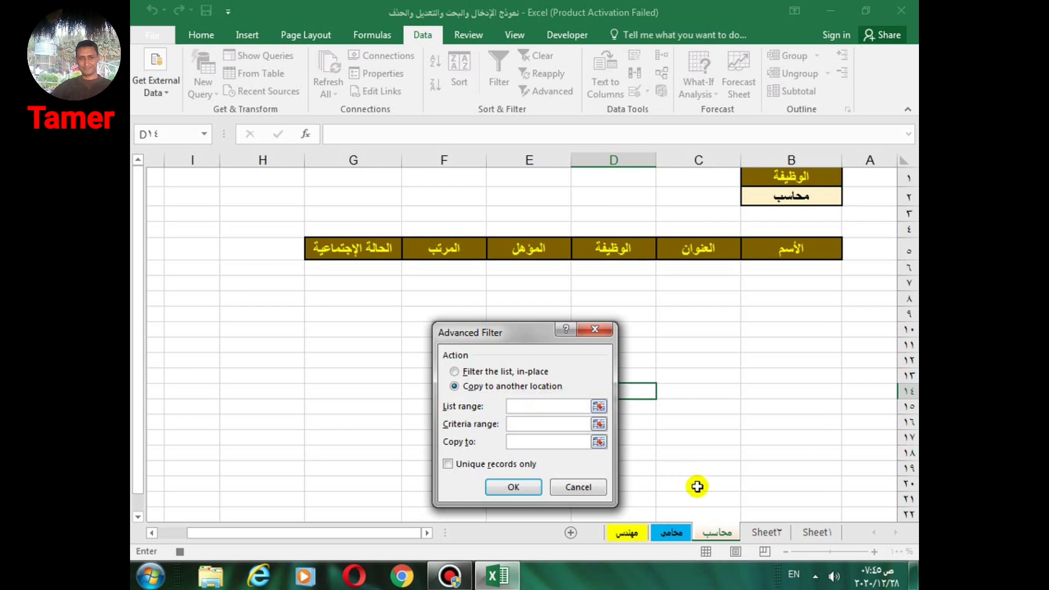
pyautogui.click(767, 533)
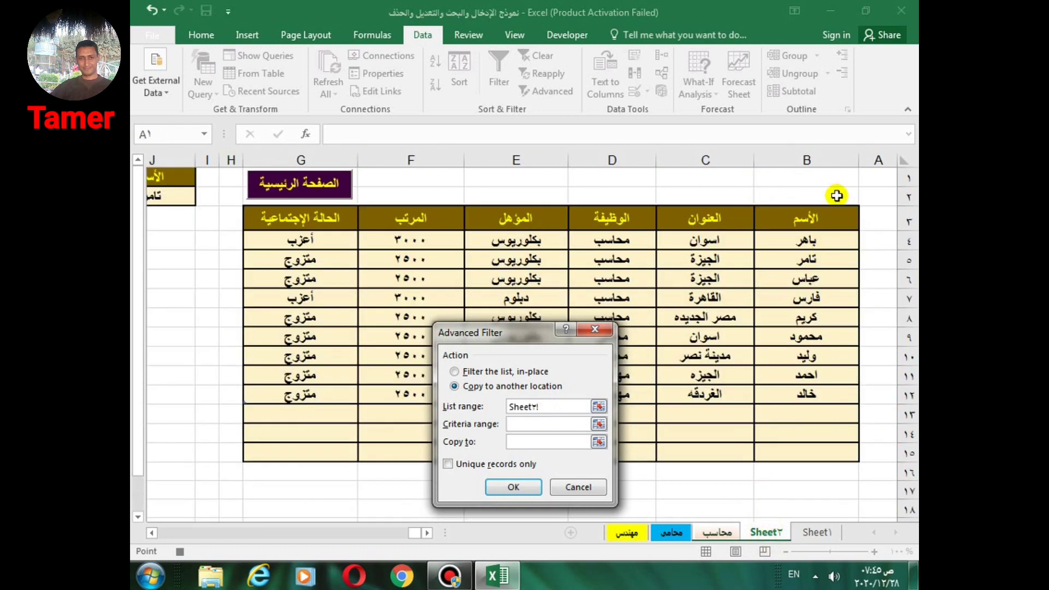
# Filter Sheet2's employee table by criteria B1:B2, copying the accountant records under headers B5:G5.
pyautogui.moveTo(824, 220)
pyautogui.mouseDown()
pyautogui.moveTo(395, 406)
pyautogui.moveTo(302, 493)
pyautogui.mouseUp()
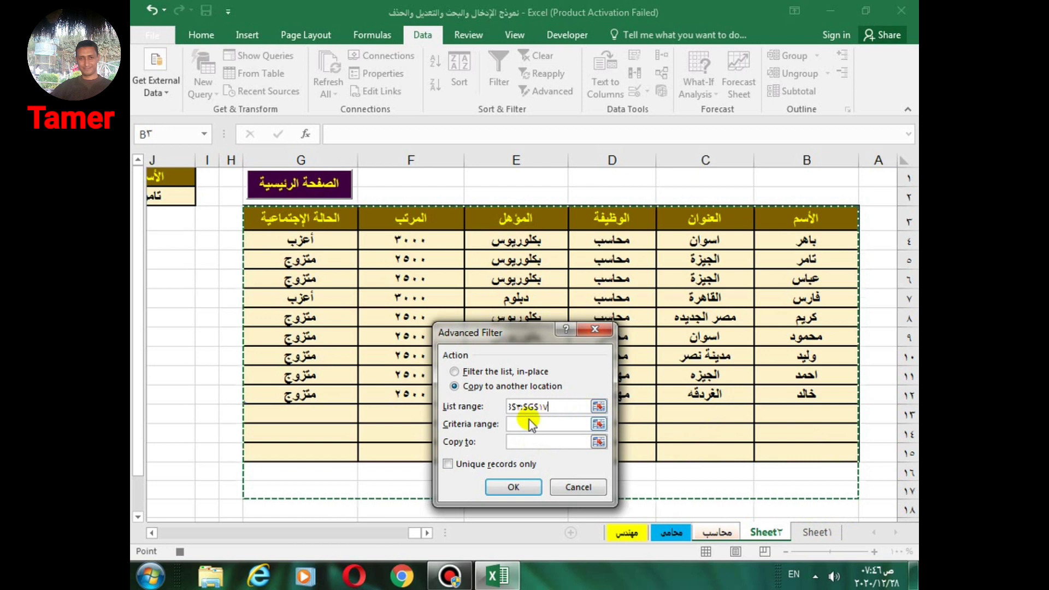
pyautogui.click(554, 408)
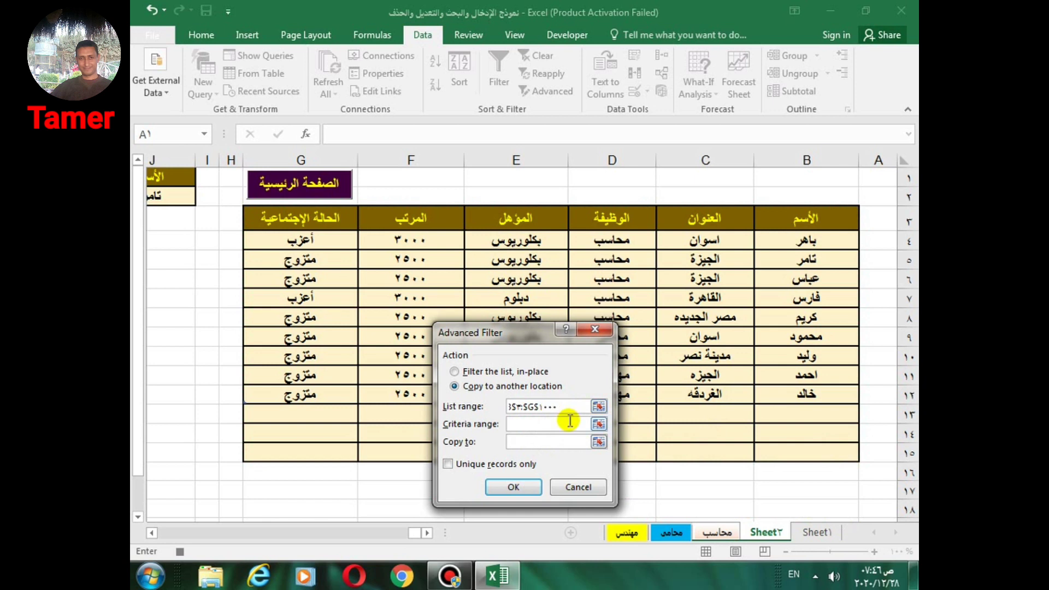
pyautogui.write('0')
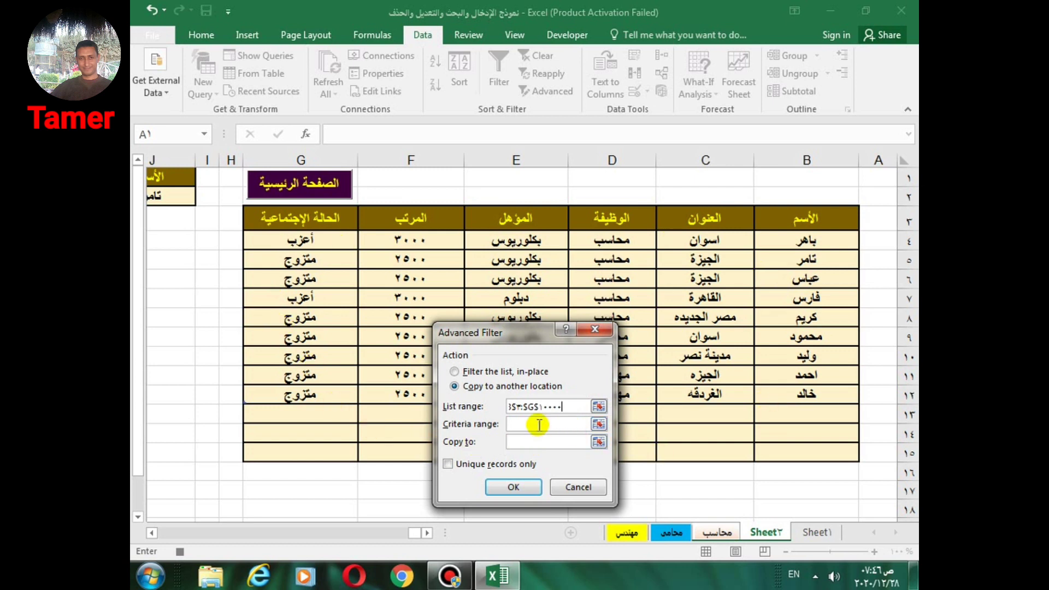
pyautogui.hotkey('ctrl', 'pagedown')
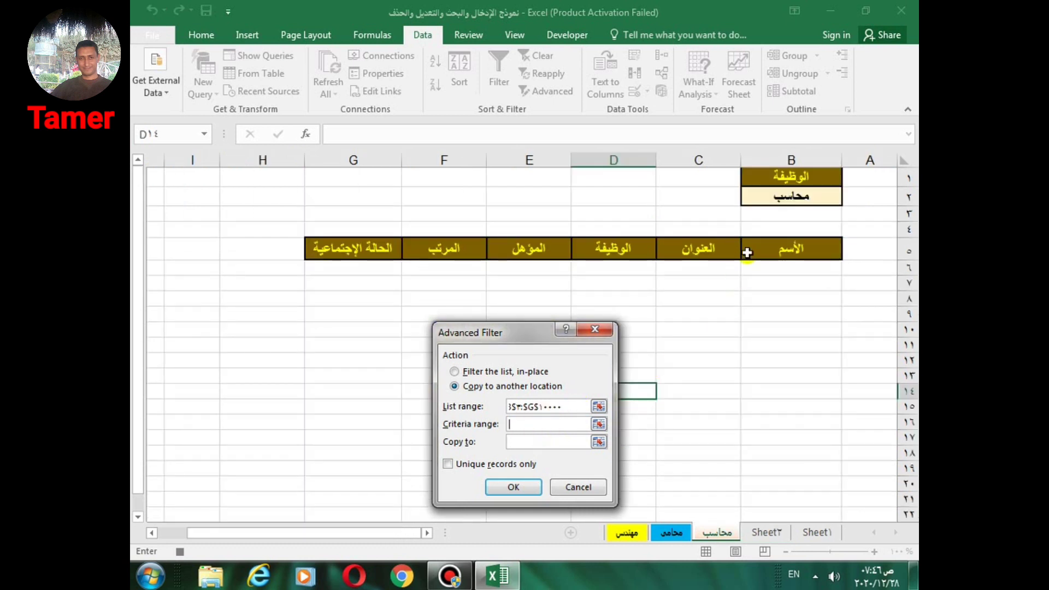
pyautogui.moveTo(791, 176); pyautogui.dragTo(791, 194)
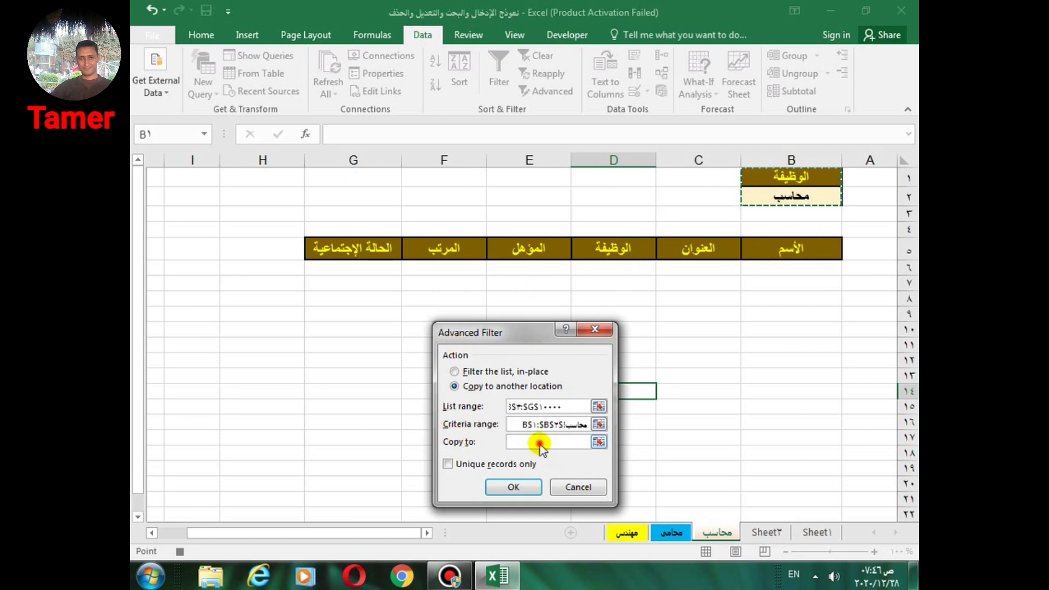
pyautogui.click(541, 443)
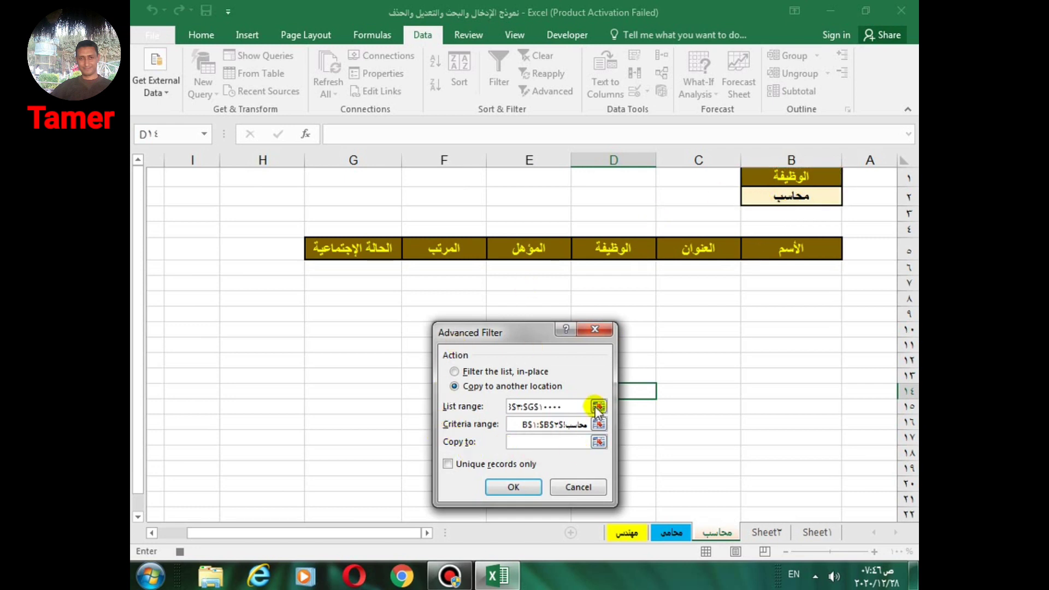
pyautogui.moveTo(794, 250); pyautogui.dragTo(533, 241)
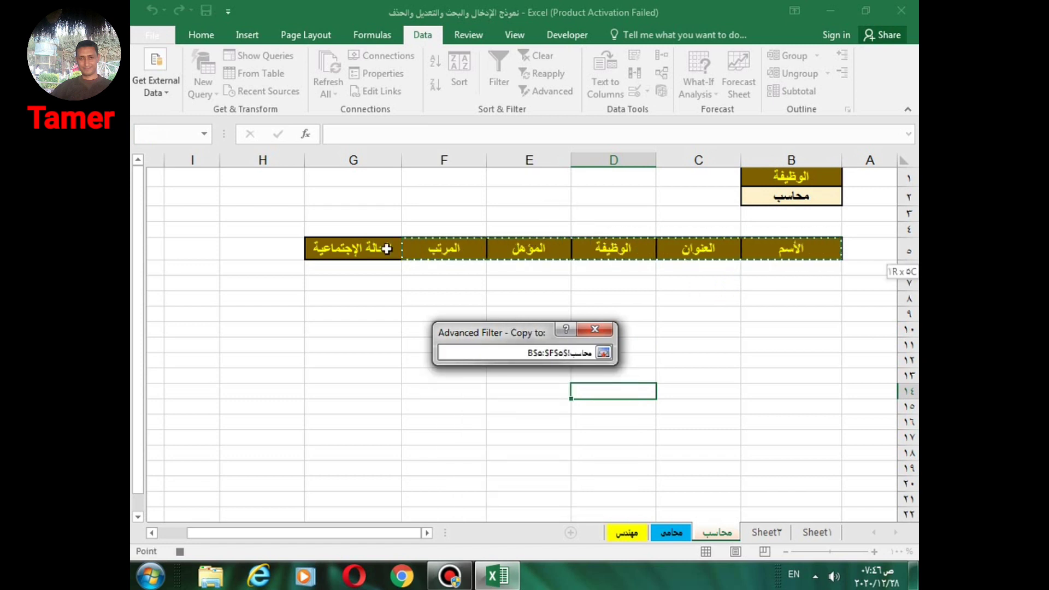
pyautogui.moveTo(533, 241); pyautogui.dragTo(360, 248)
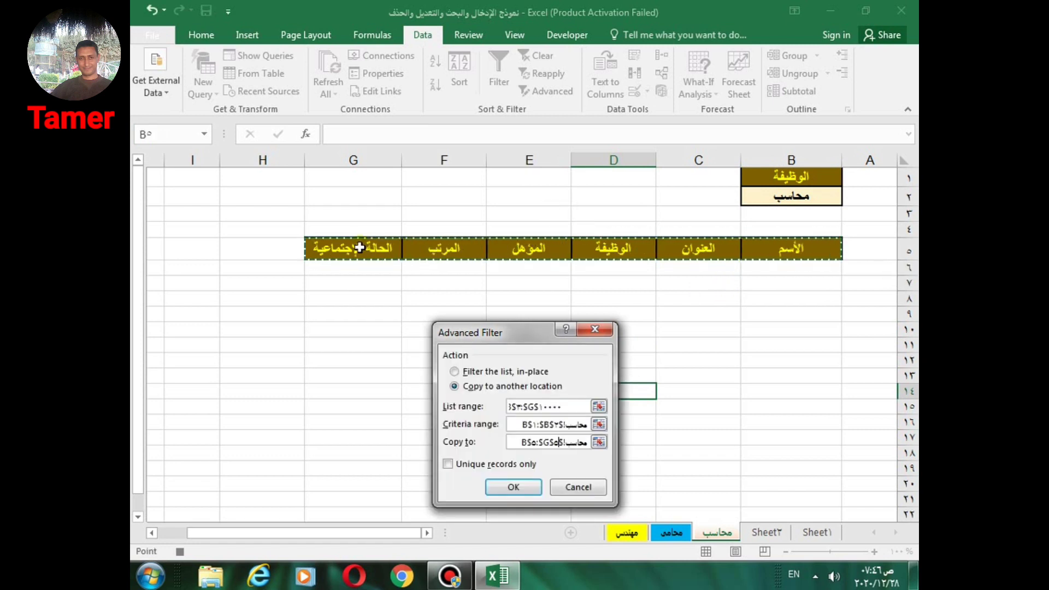
pyautogui.click(513, 487)
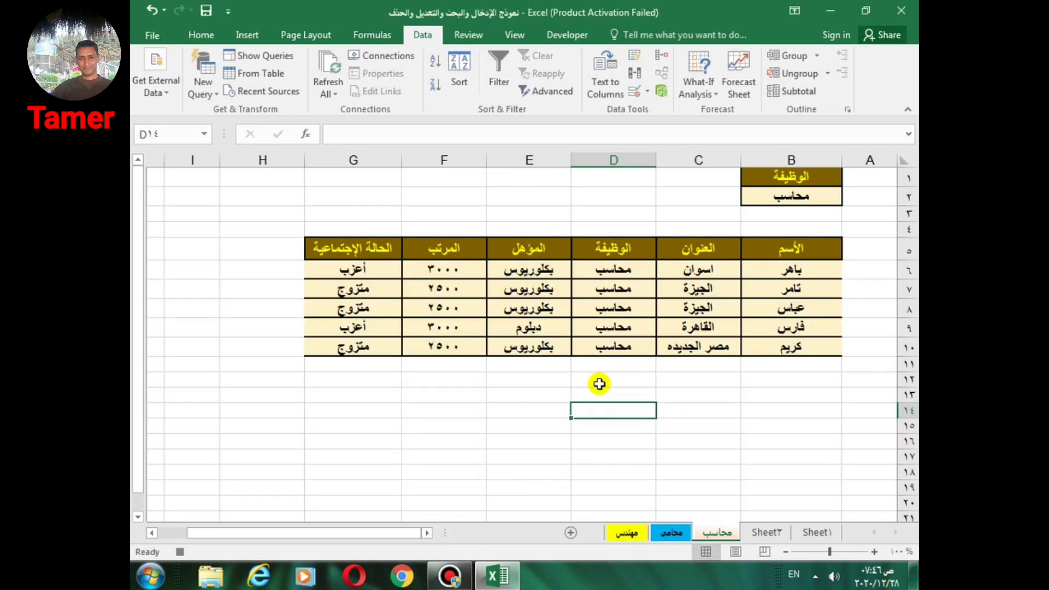
# Compare Sheet2 with the محاسب results, then stop the macro recording.
pyautogui.click(767, 533)
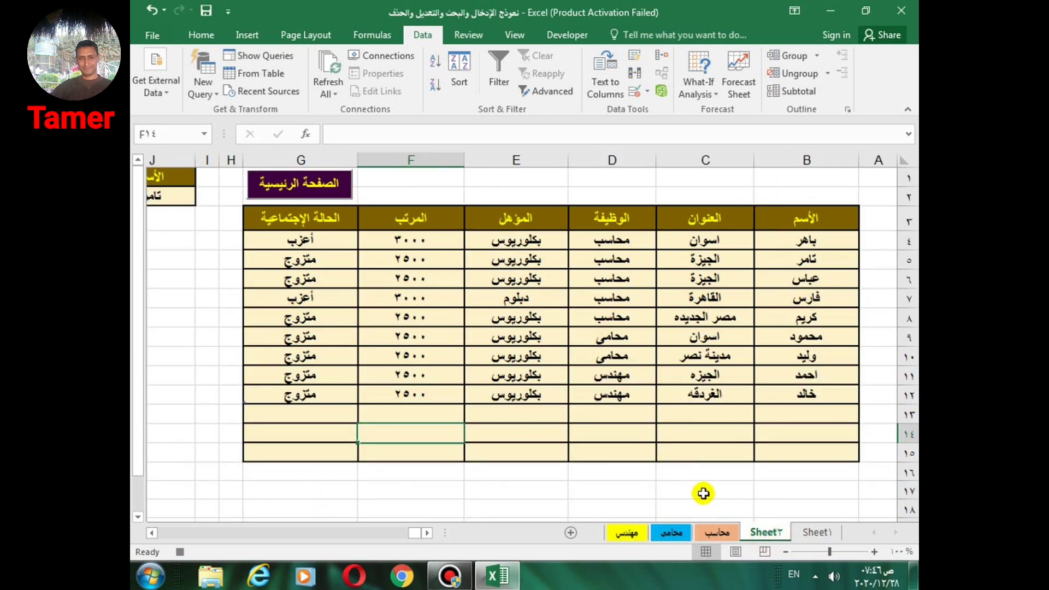
pyautogui.click(729, 531)
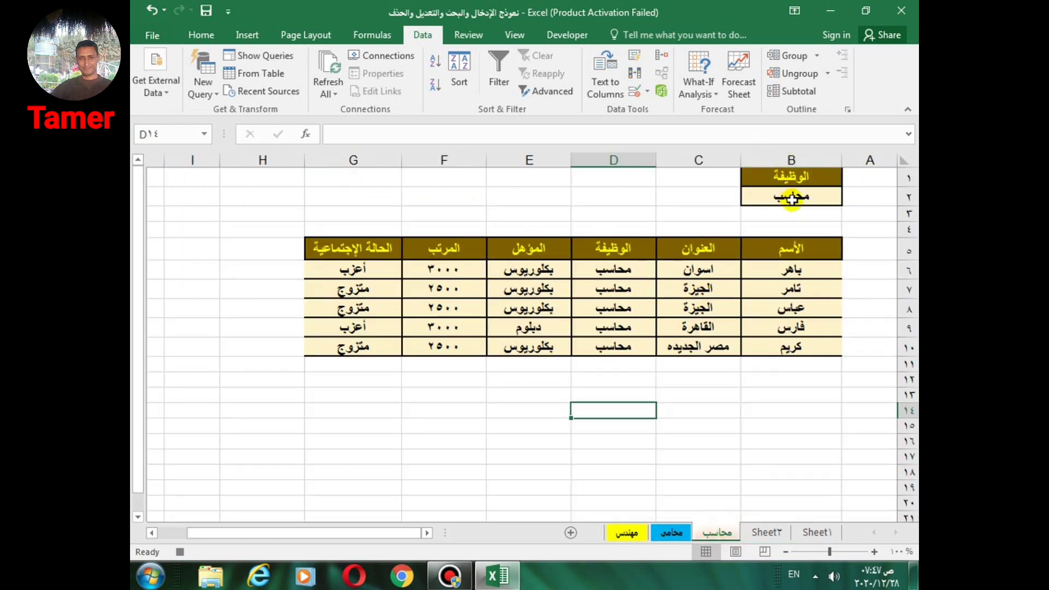
pyautogui.click(768, 531)
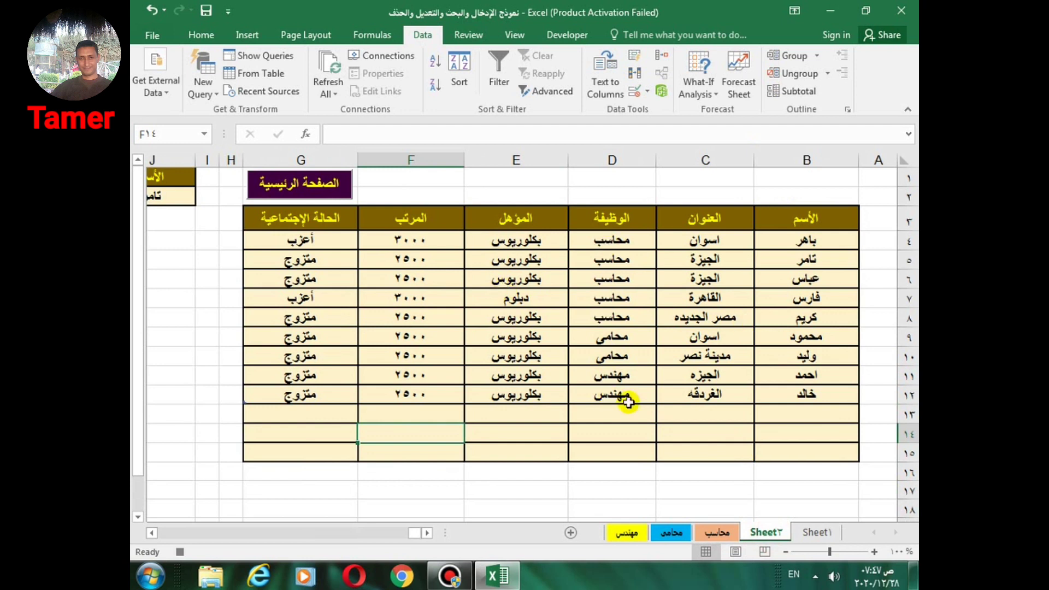
pyautogui.click(718, 533)
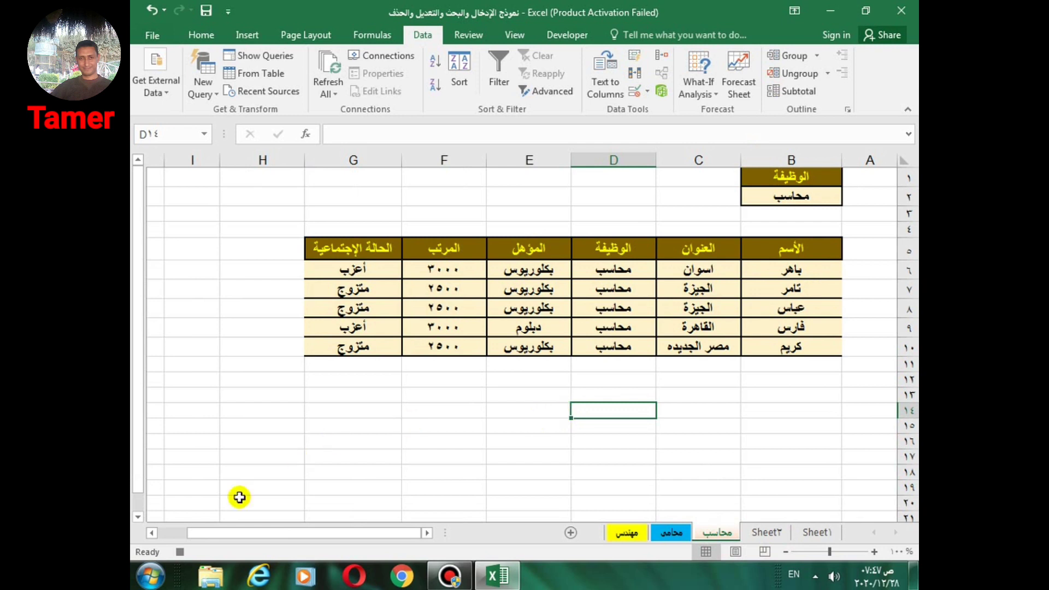
pyautogui.click(180, 552)
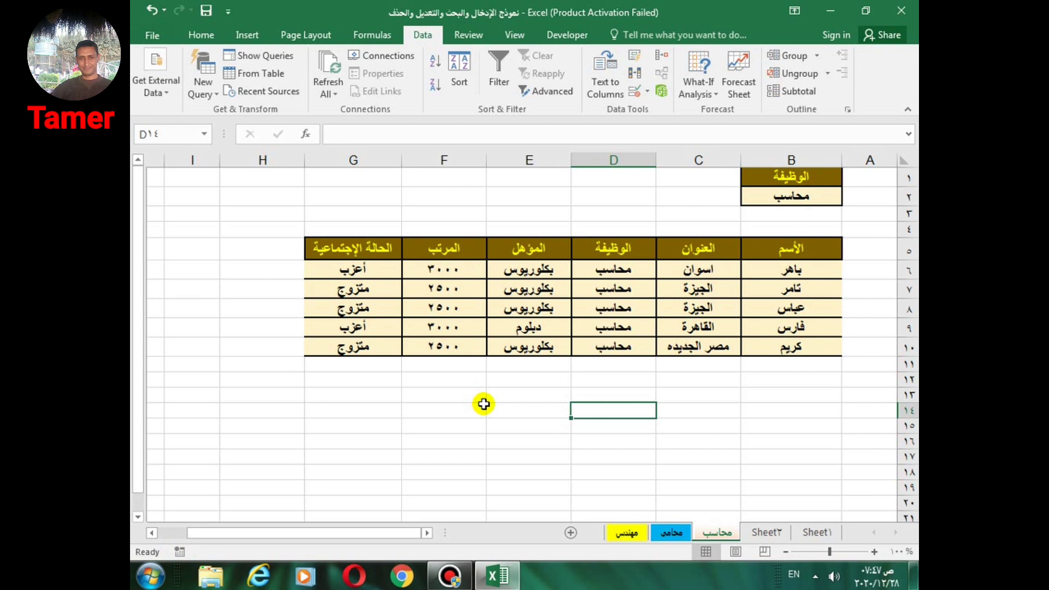
# Add a Worksheet_Activate procedure to the محاسب sheet calling h_1, then minimize the VBA editor.
pyautogui.rightClick(721, 536)
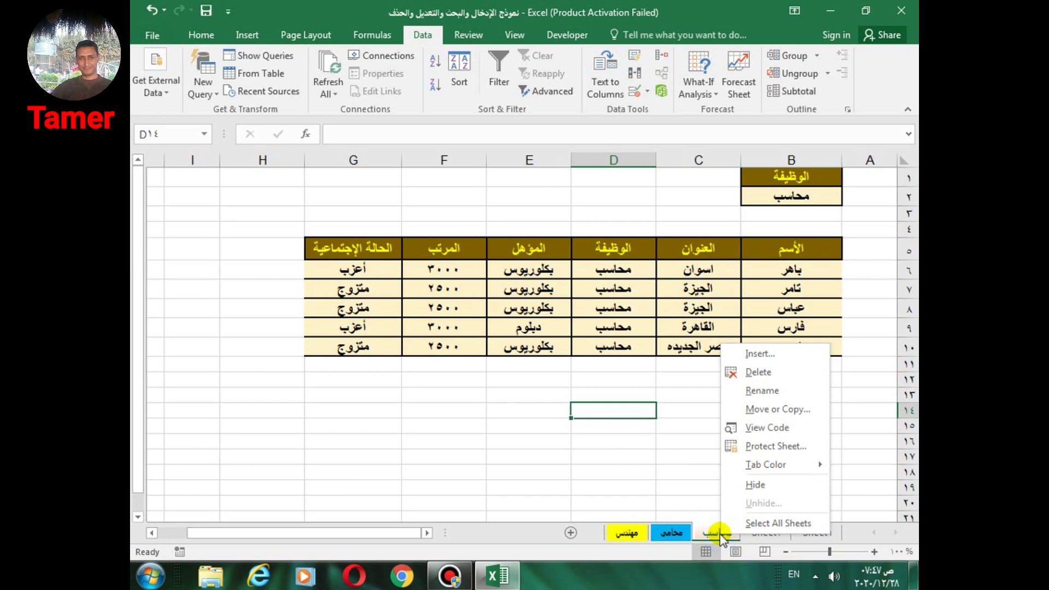
pyautogui.click(804, 430)
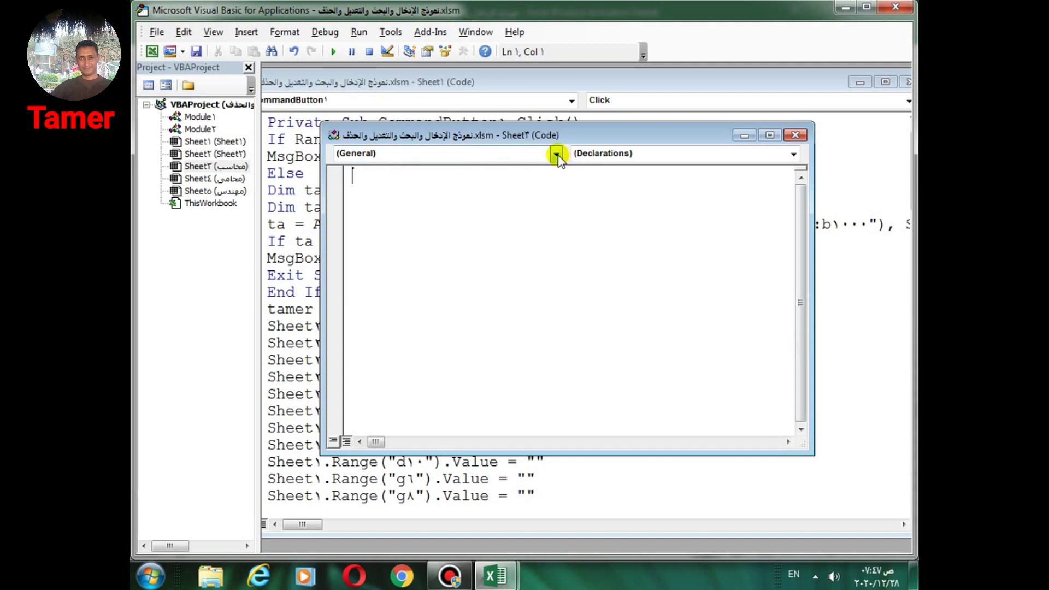
pyautogui.click(556, 155)
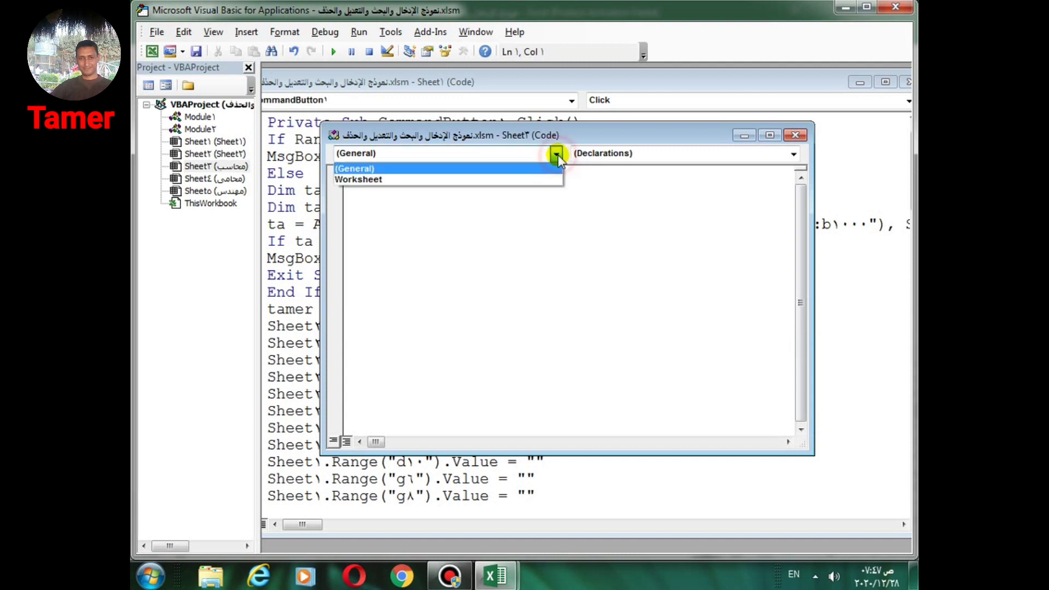
pyautogui.click(389, 181)
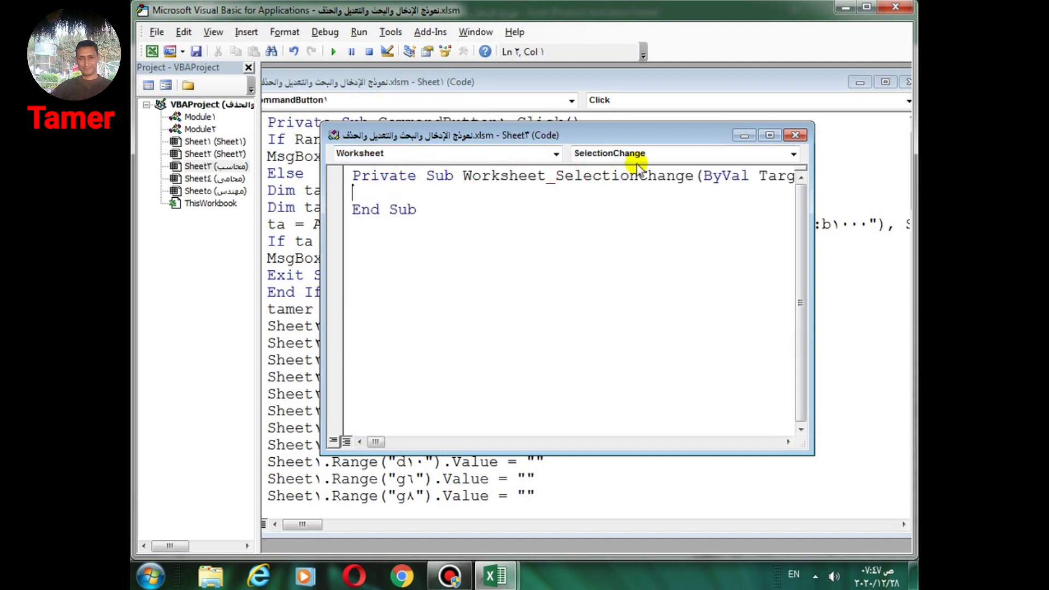
pyautogui.click(794, 155)
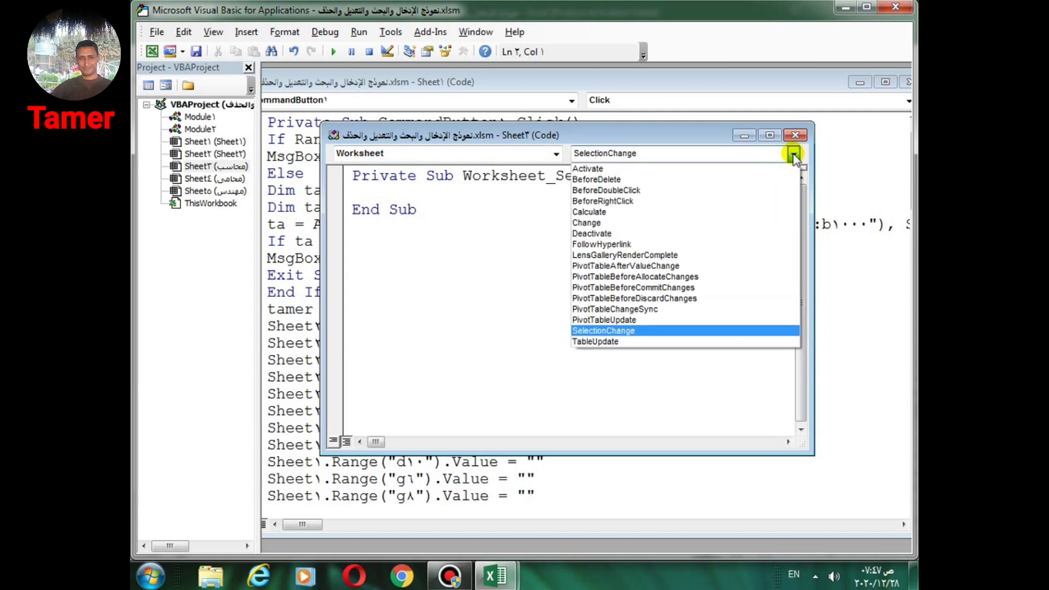
pyautogui.click(622, 172)
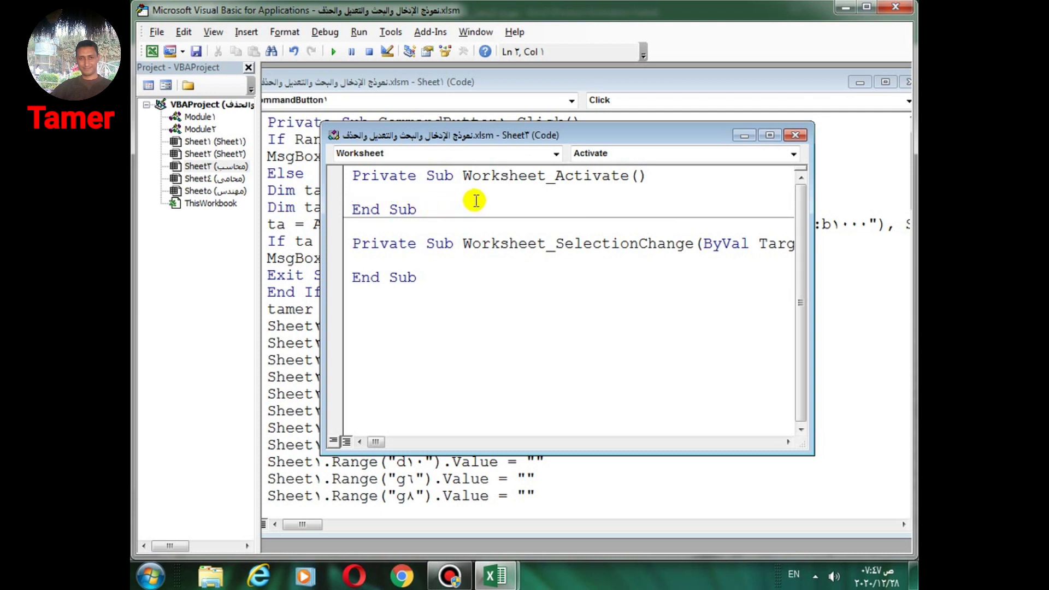
pyautogui.write('c')
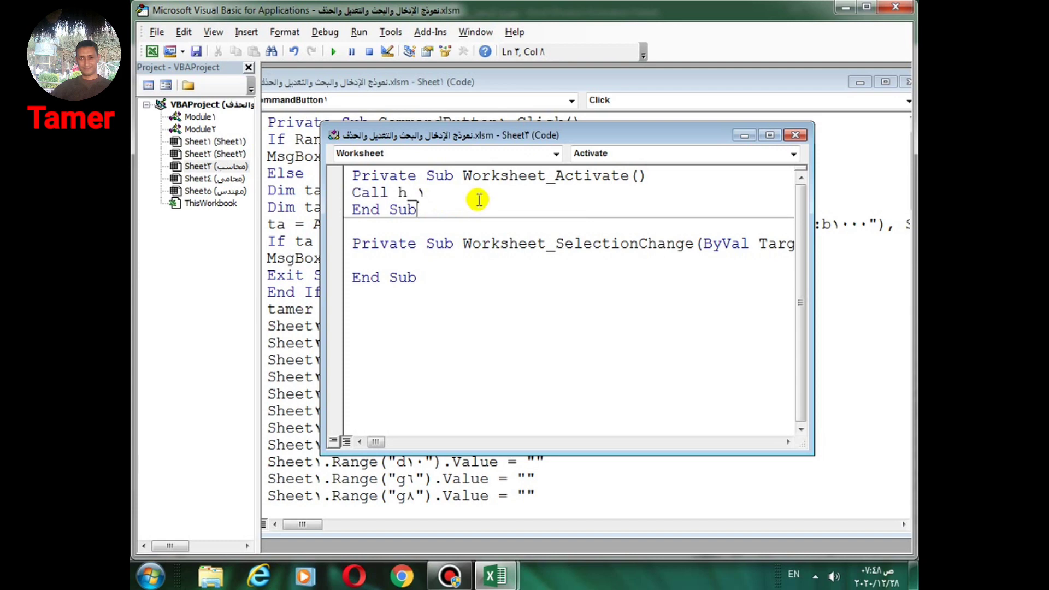
pyautogui.click(845, 7)
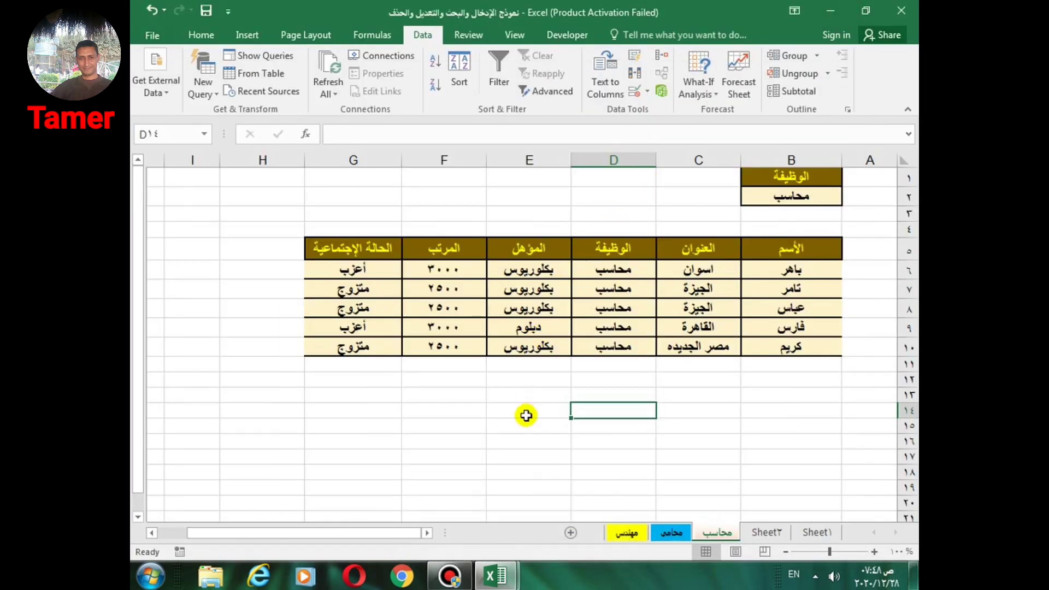
pyautogui.click(704, 441)
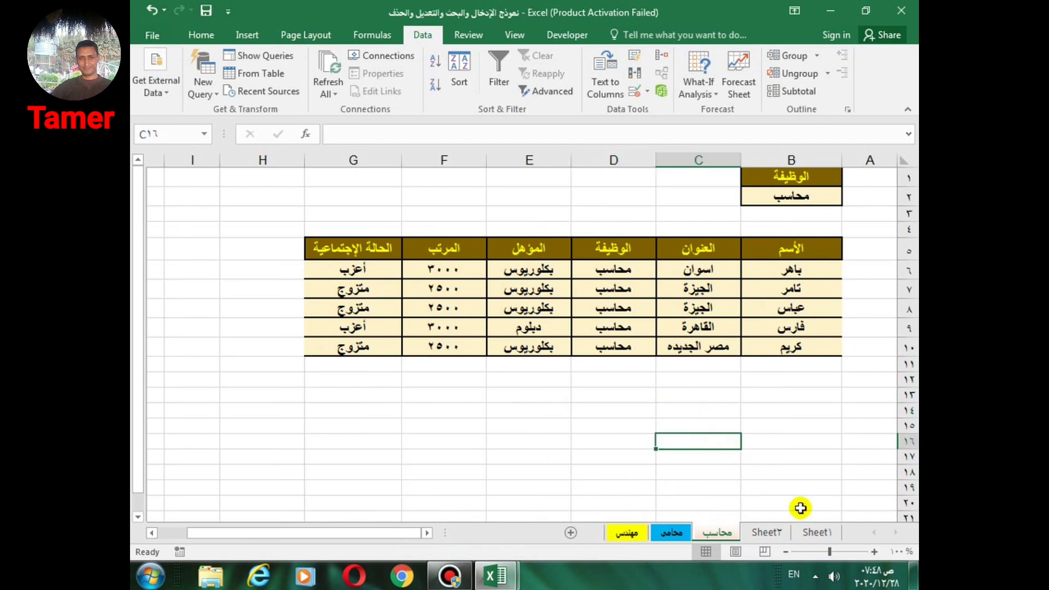
# Enter the new employee's name and the address الاسكندرية on the Sheet1 form.
pyautogui.click(818, 533)
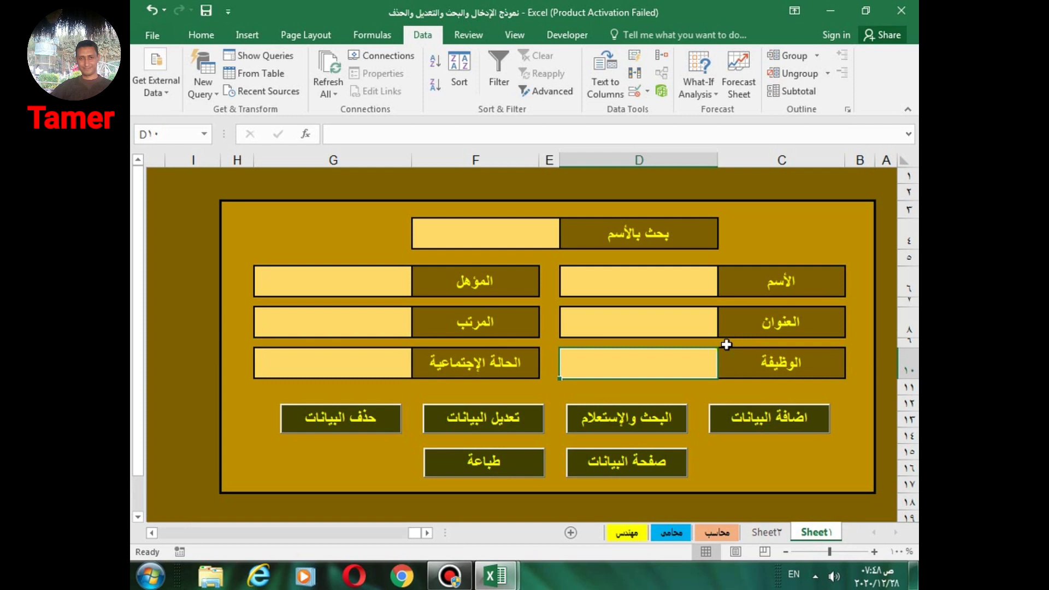
pyautogui.click(673, 285)
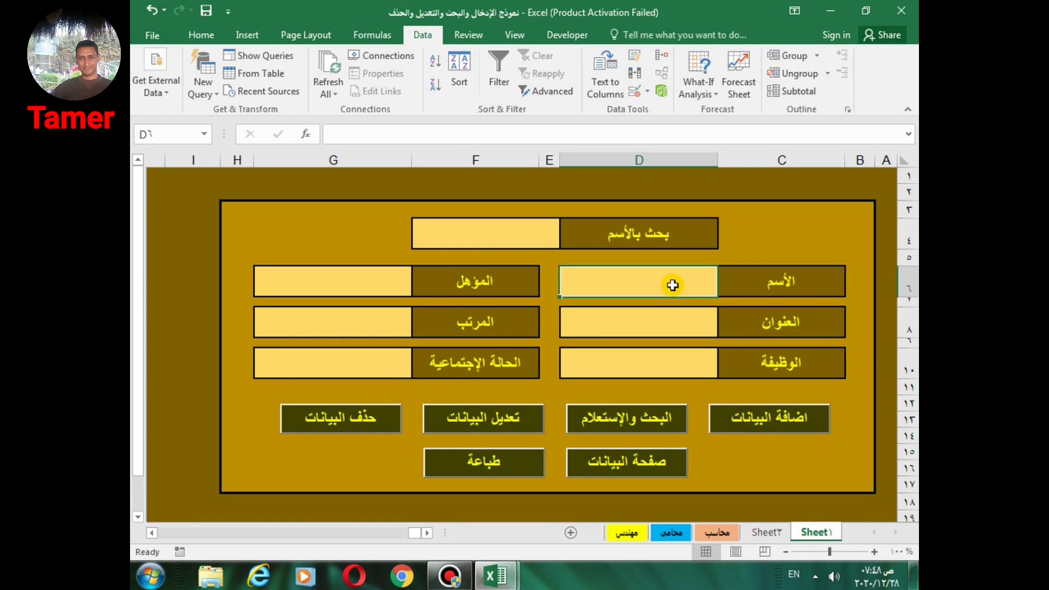
pyautogui.write('vfdu')
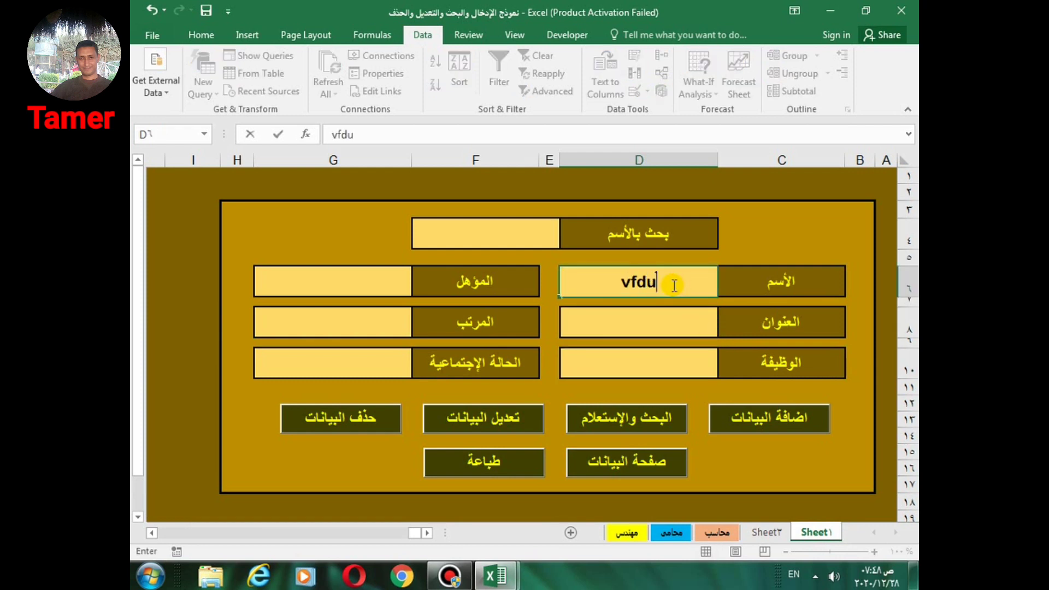
pyautogui.press('BackSpace')
pyautogui.press('BackSpace')
pyautogui.press('BackSpace')
pyautogui.press('BackSpace')
pyautogui.hotkey('alt', 'shift')
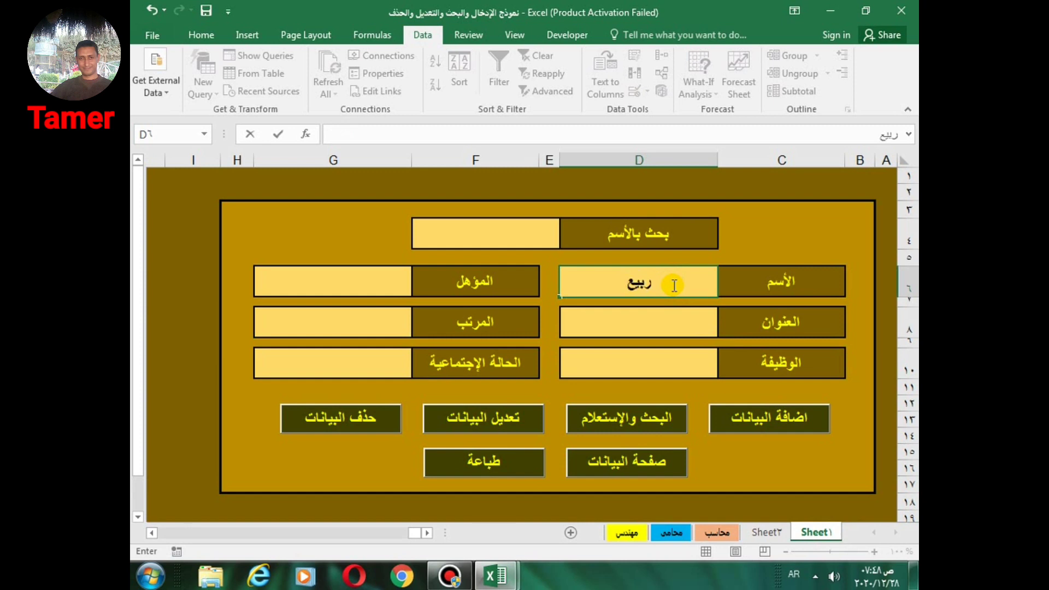
pyautogui.click(658, 322)
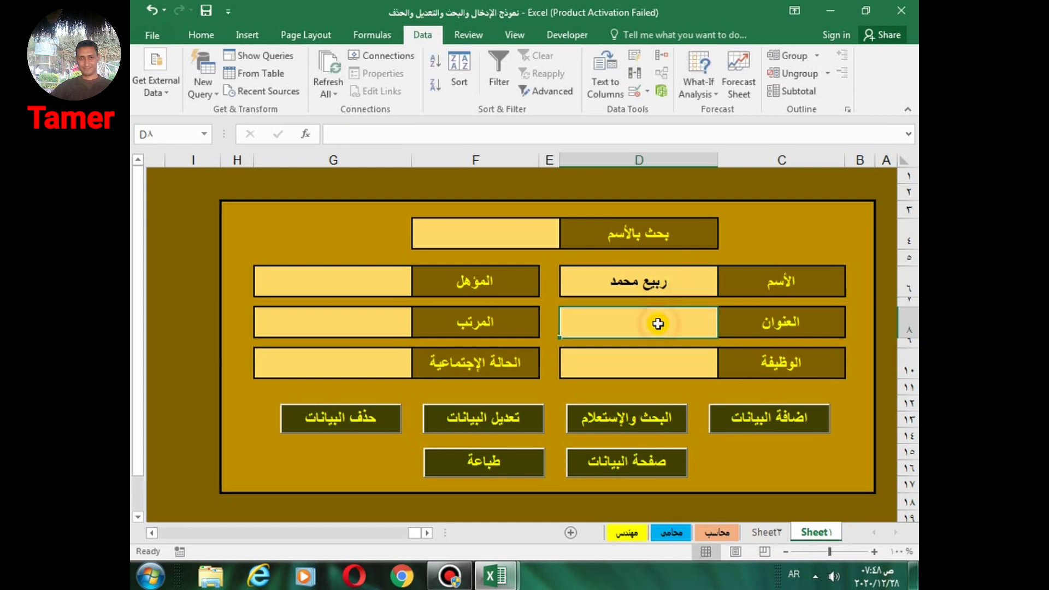
pyautogui.write('الاسكند')
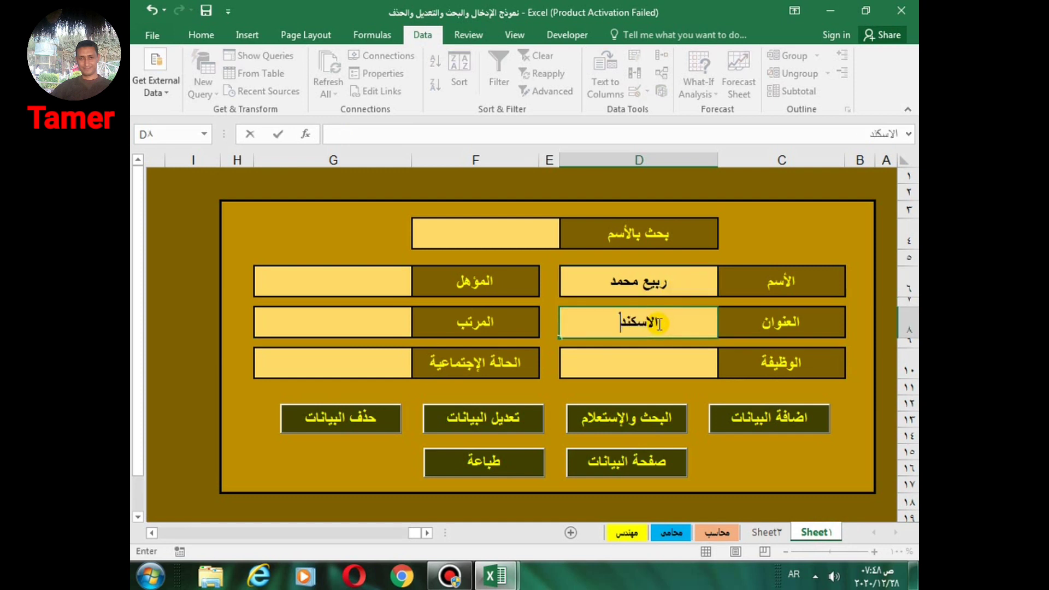
pyautogui.write('رية')
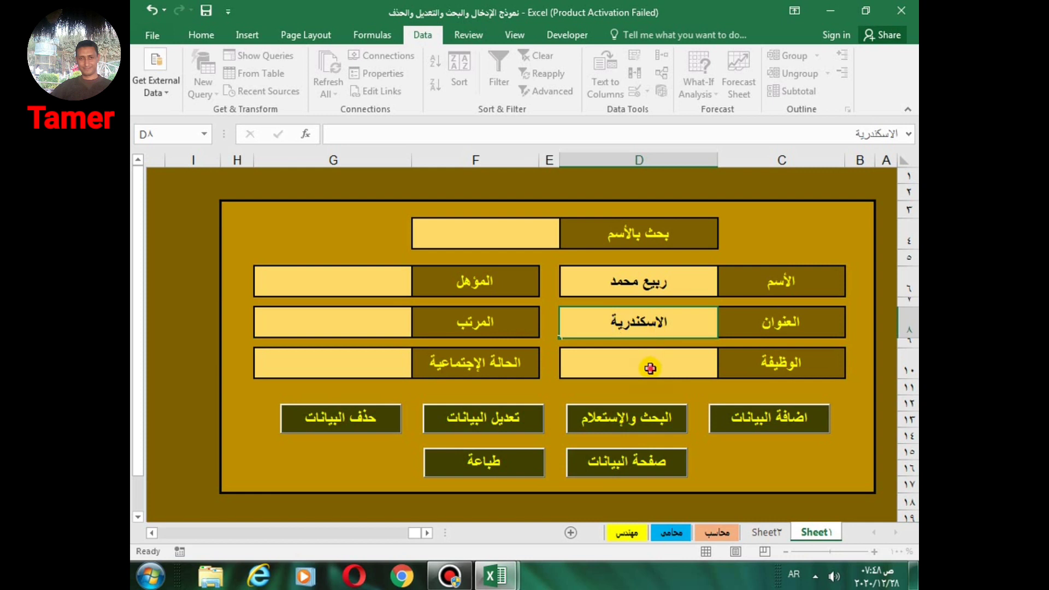
# Set the job to محاسب and the marital status to أعزب.
pyautogui.click(651, 368)
pyautogui.write('محا')
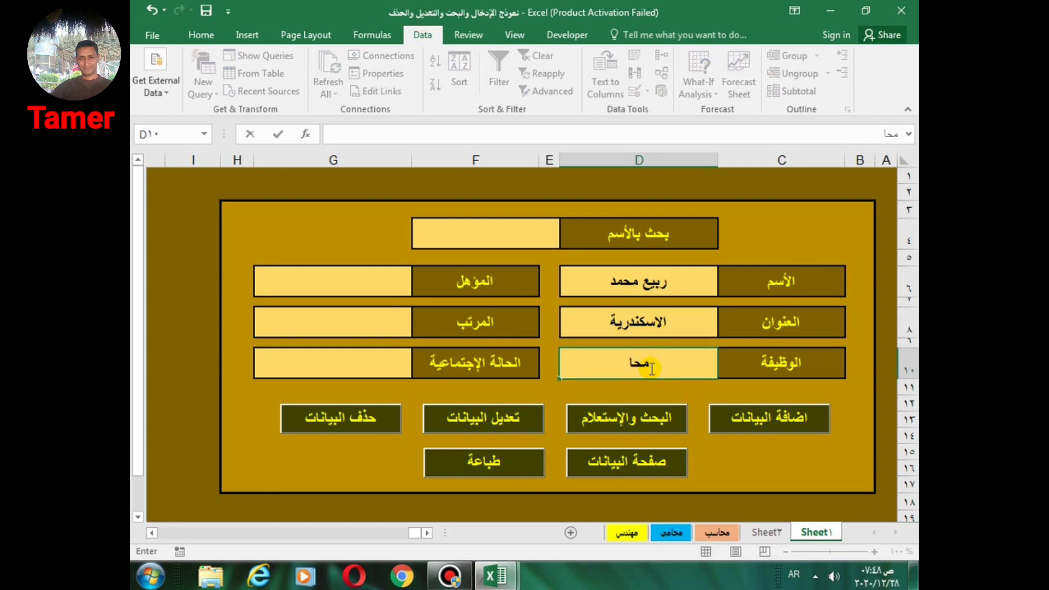
pyautogui.write('سب')
pyautogui.click(367, 358)
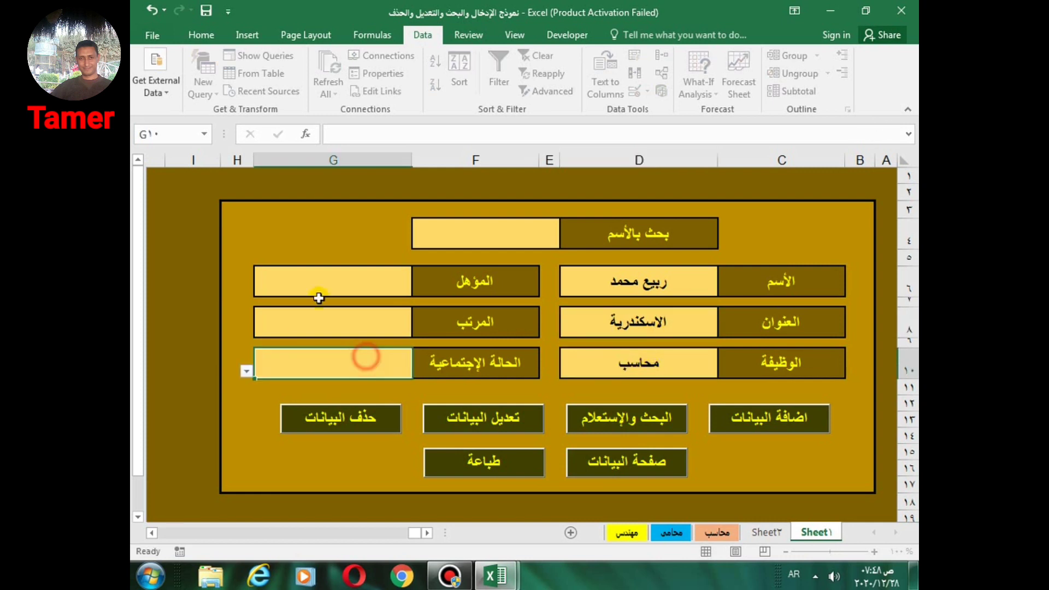
pyautogui.click(247, 373)
pyautogui.click(284, 386)
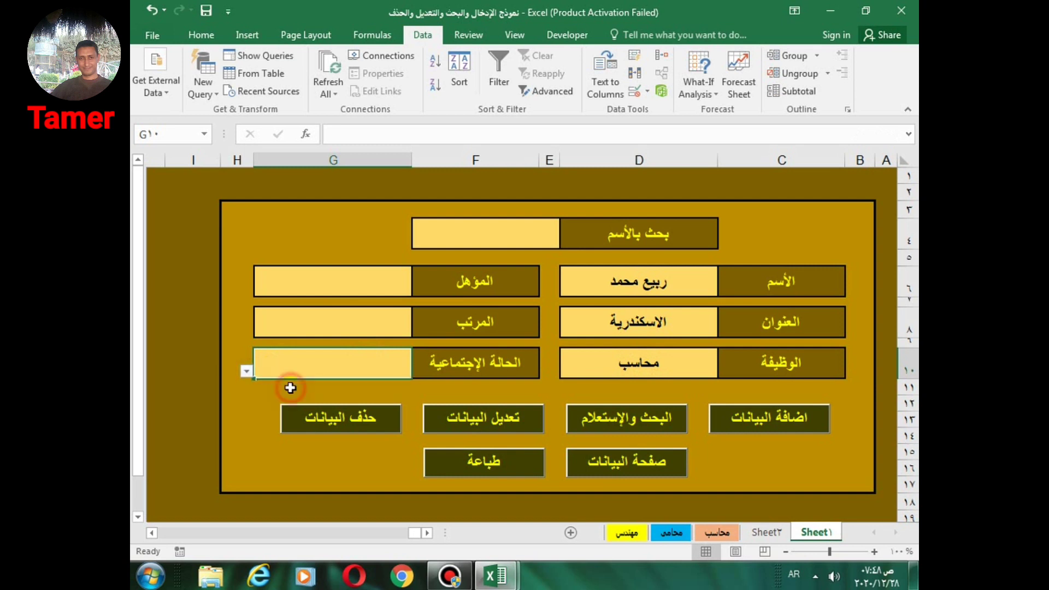
# Submit the record, confirm the message, check the new row on محاسب, then open محامى.
pyautogui.click(795, 421)
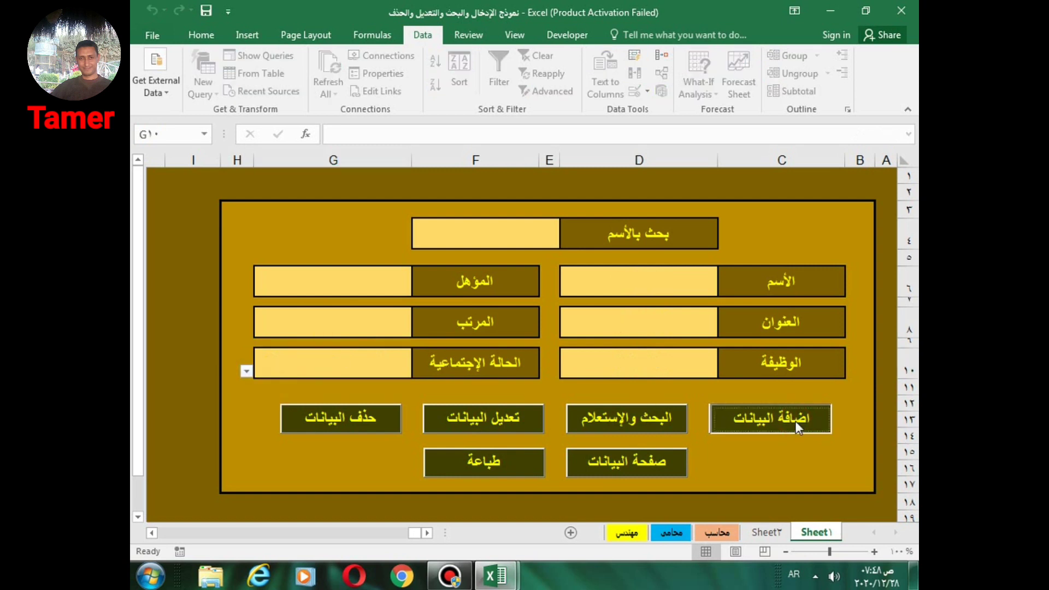
pyautogui.click(557, 344)
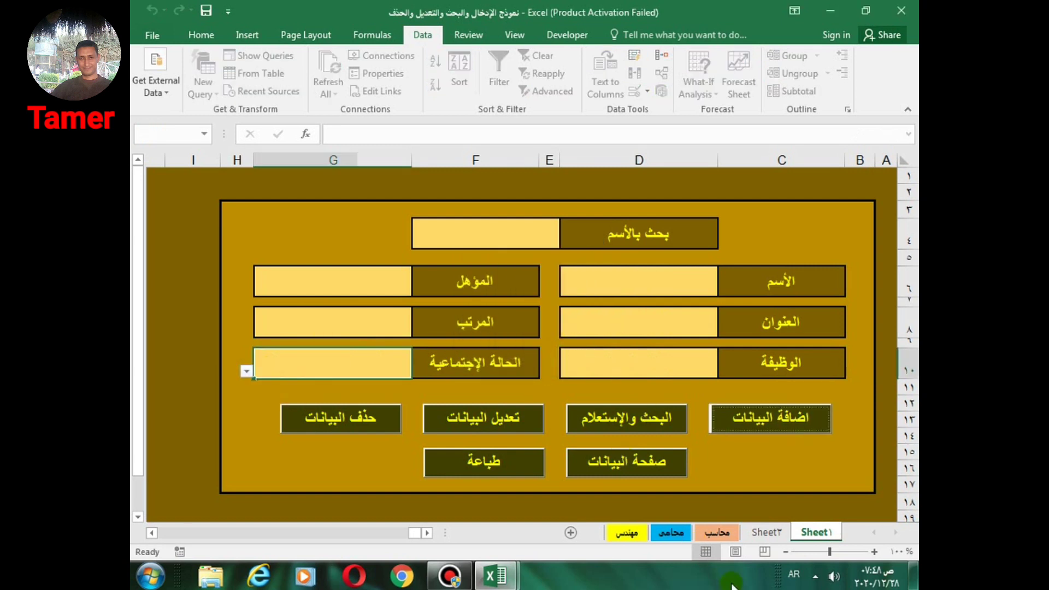
pyautogui.click(717, 532)
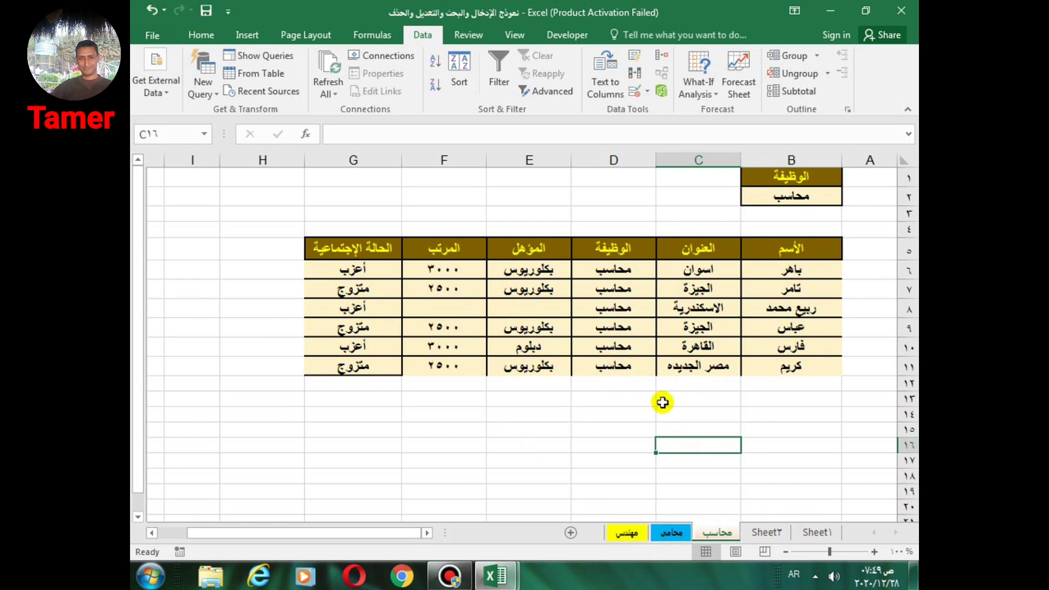
pyautogui.click(674, 526)
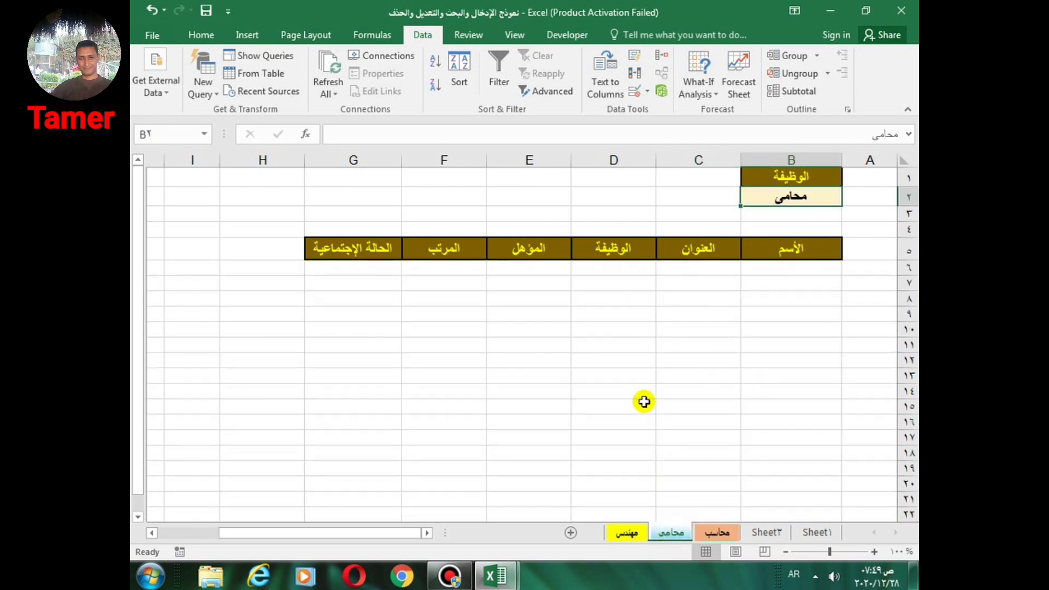
# Start recording a second macro named h_٢ on the محامى sheet.
pyautogui.click(181, 552)
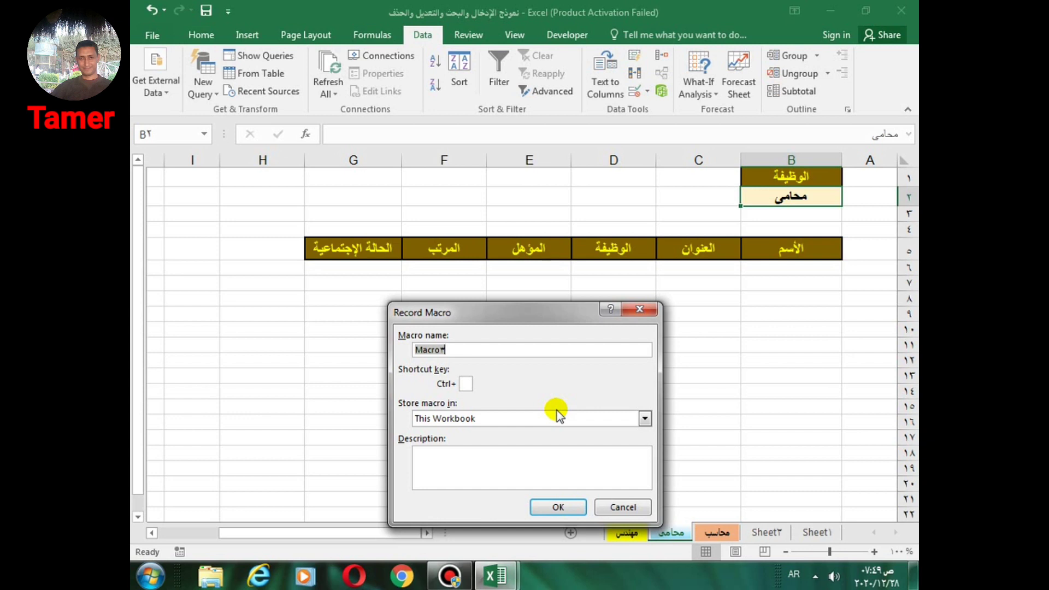
pyautogui.press('BackSpace')
pyautogui.click(557, 508)
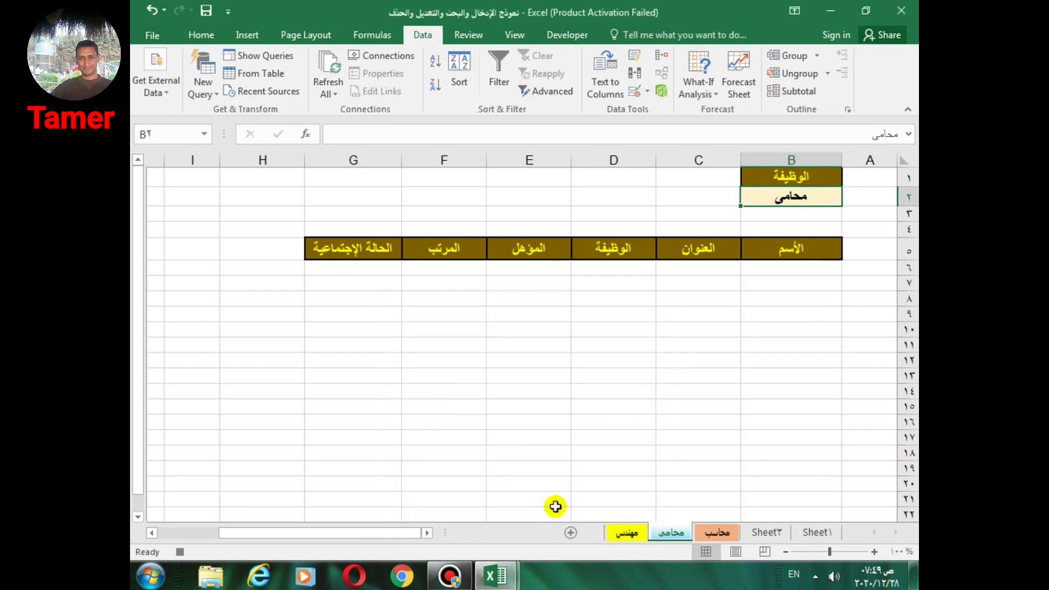
# Set Advanced Filter to copy elsewhere with list range Sheet2!$B$3:$G$10000.
pyautogui.click(553, 90)
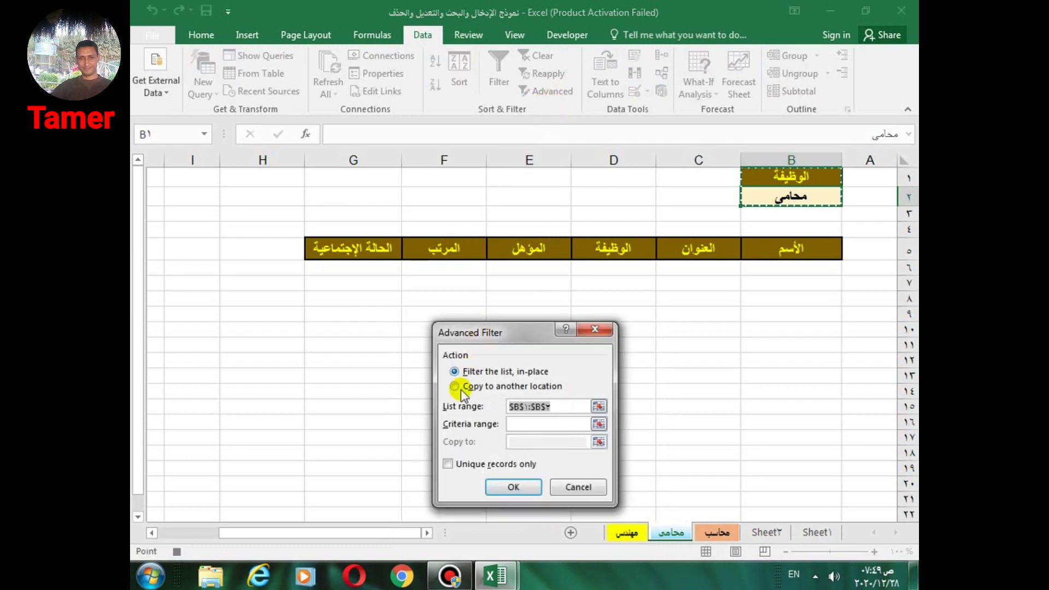
pyautogui.click(474, 388)
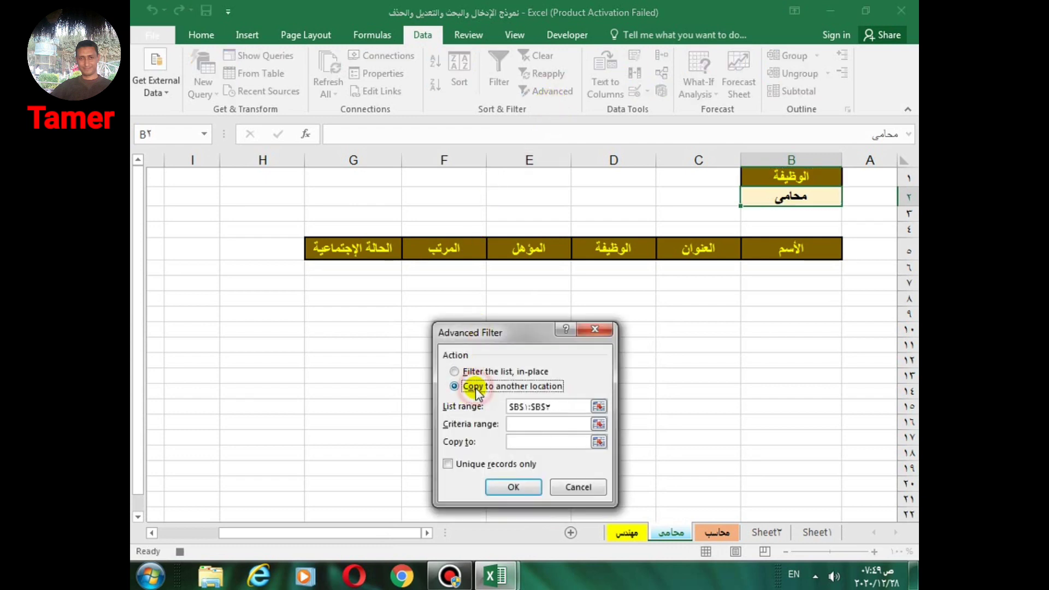
pyautogui.click(566, 406)
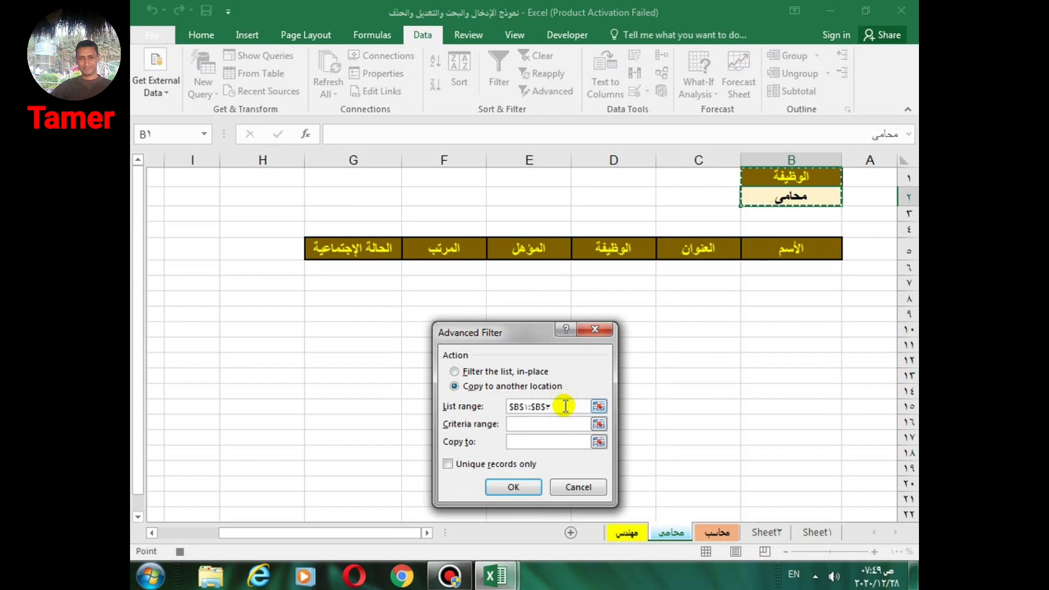
pyautogui.press('BackSpace')
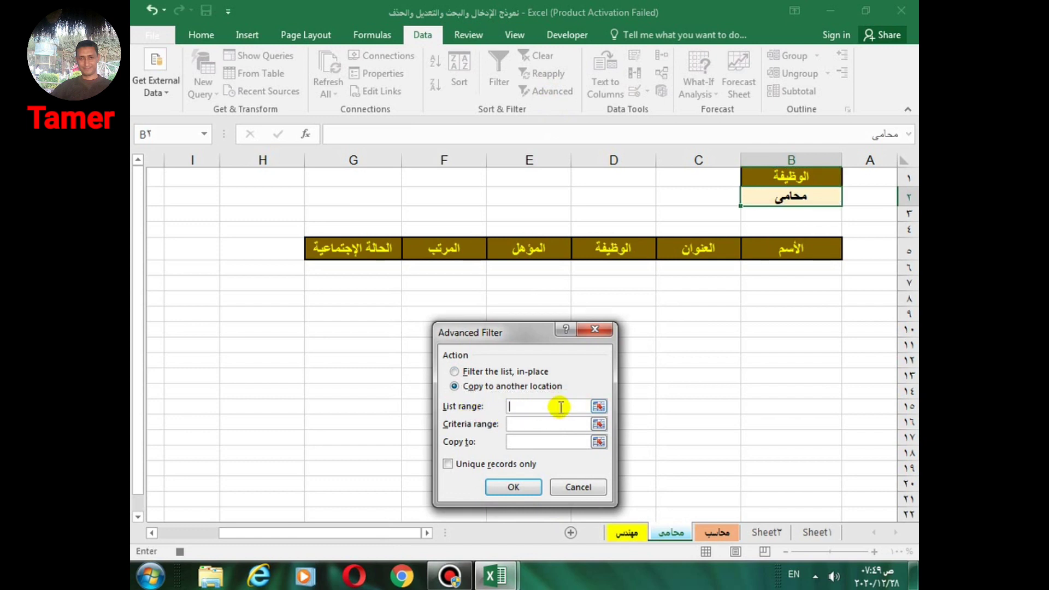
pyautogui.click(767, 532)
pyautogui.moveTo(806, 217); pyautogui.dragTo(301, 445)
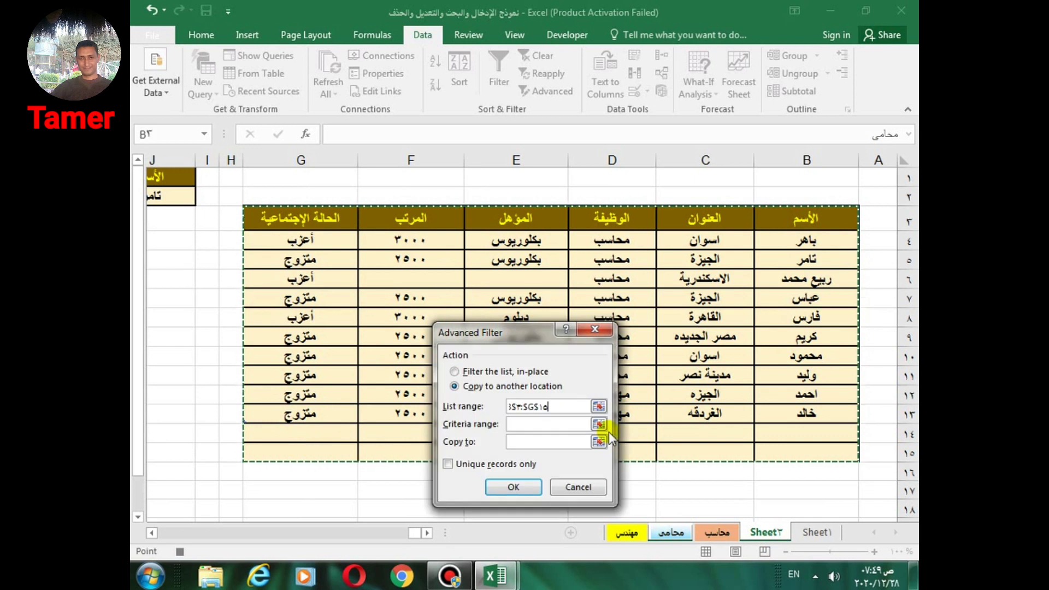
pyautogui.click(576, 409)
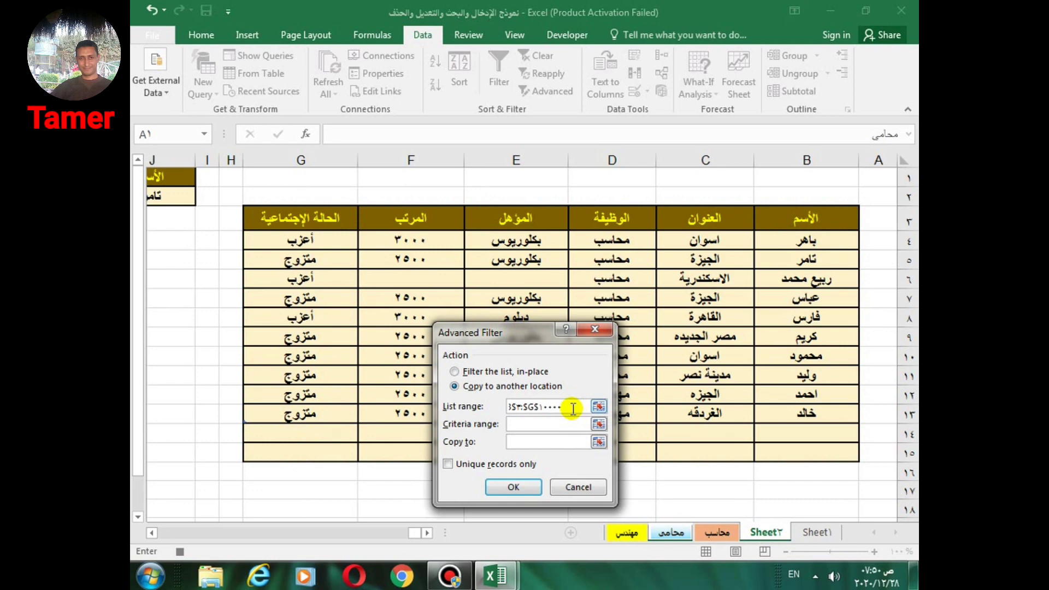
# Use criteria $B$1:$B$2 and destination $B$5:$G$5, run the filter, and stop recording.
pyautogui.click(536, 421)
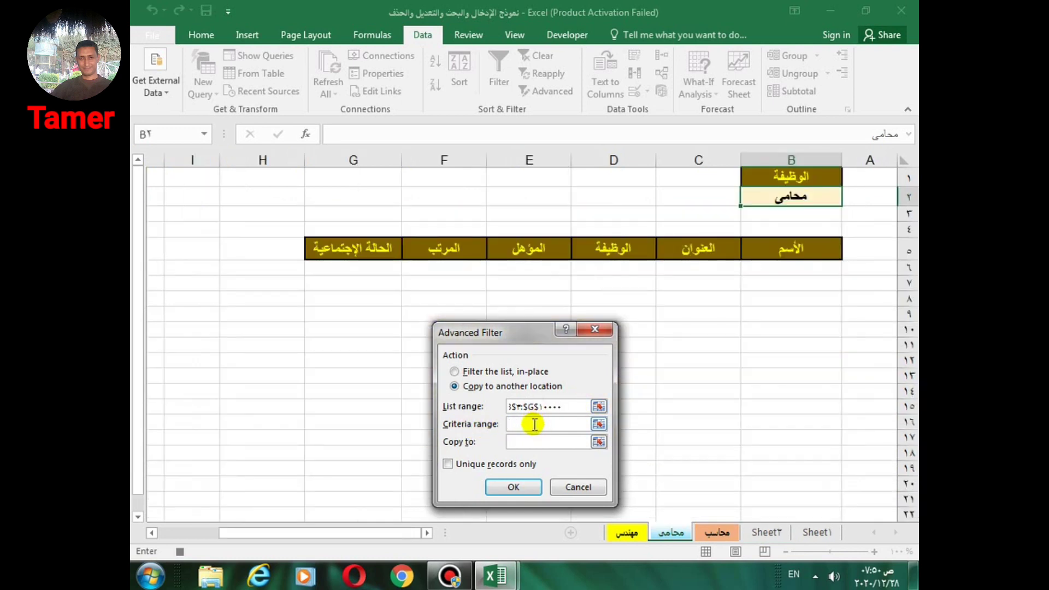
pyautogui.moveTo(782, 175); pyautogui.dragTo(783, 195)
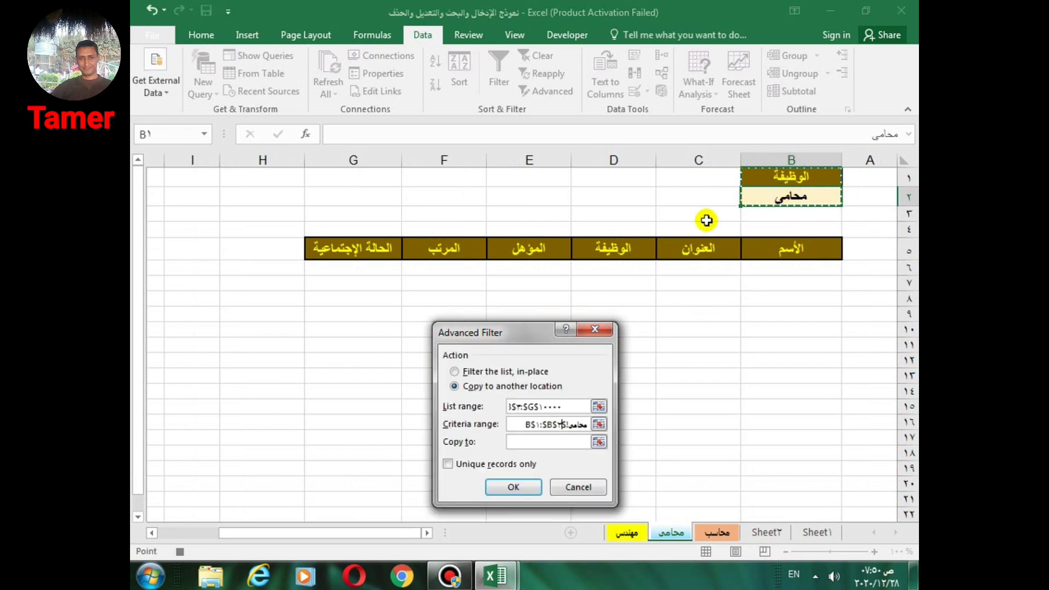
pyautogui.click(527, 442)
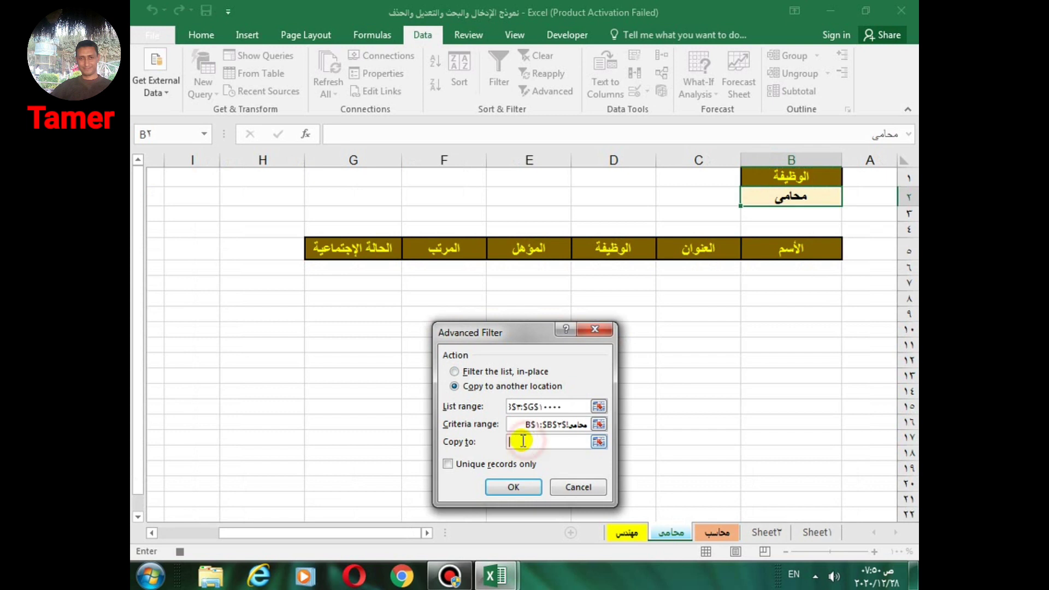
pyautogui.moveTo(775, 252); pyautogui.dragTo(372, 249)
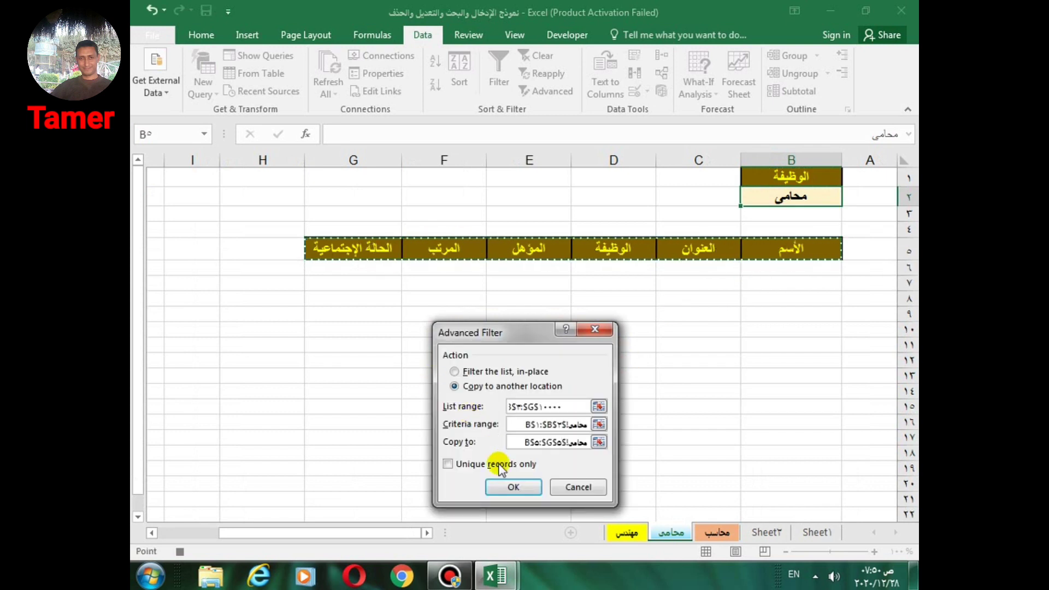
pyautogui.click(504, 486)
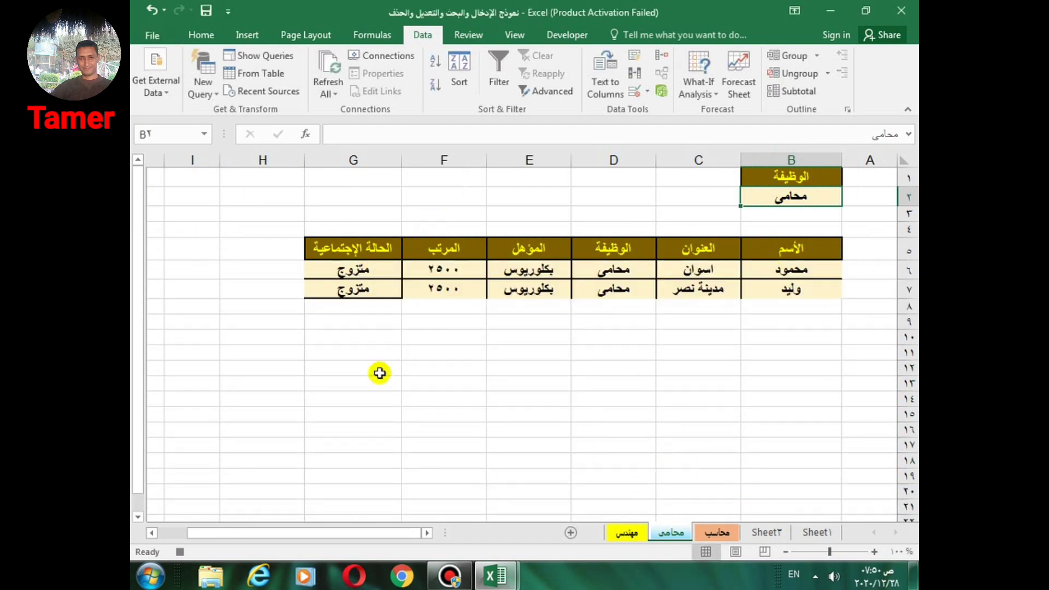
pyautogui.click(177, 553)
# Add a Worksheet_Activate procedure to the محامى sheet that runs Call h_٢, then minimize the editor.
pyautogui.rightClick(671, 533)
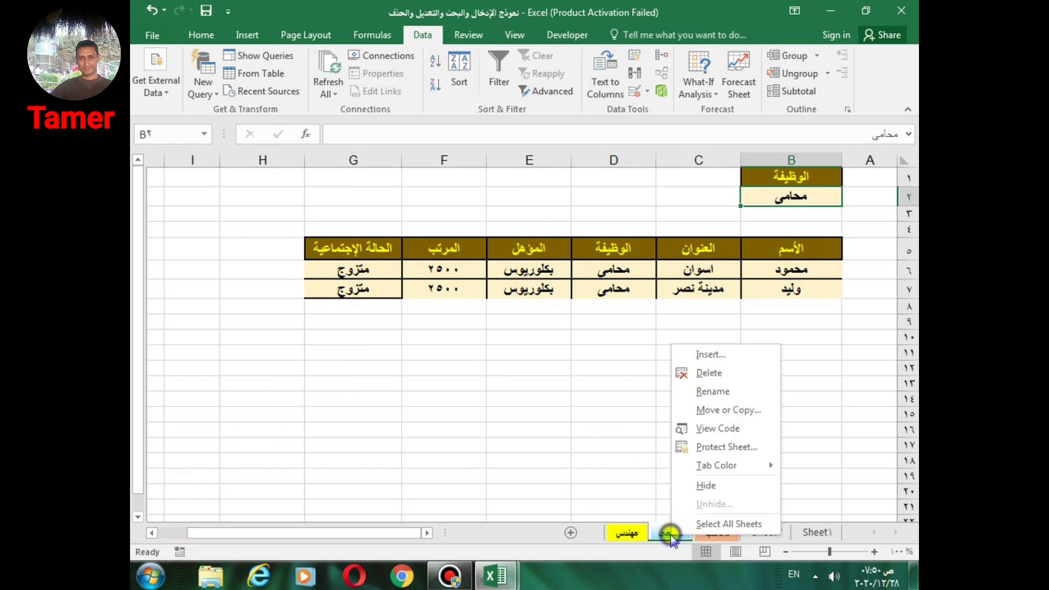
pyautogui.click(721, 430)
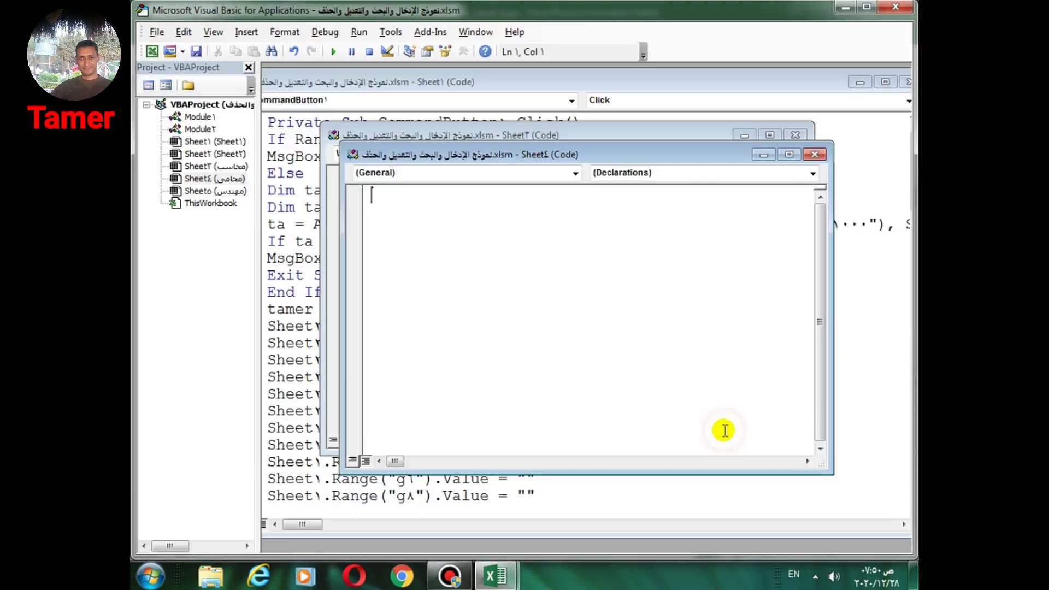
pyautogui.click(575, 172)
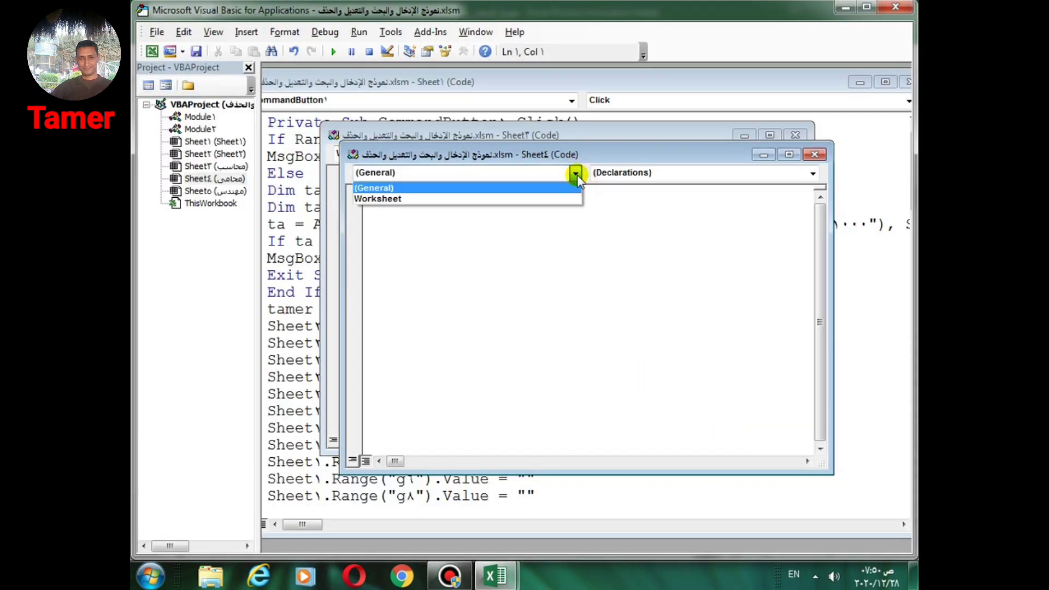
pyautogui.click(487, 199)
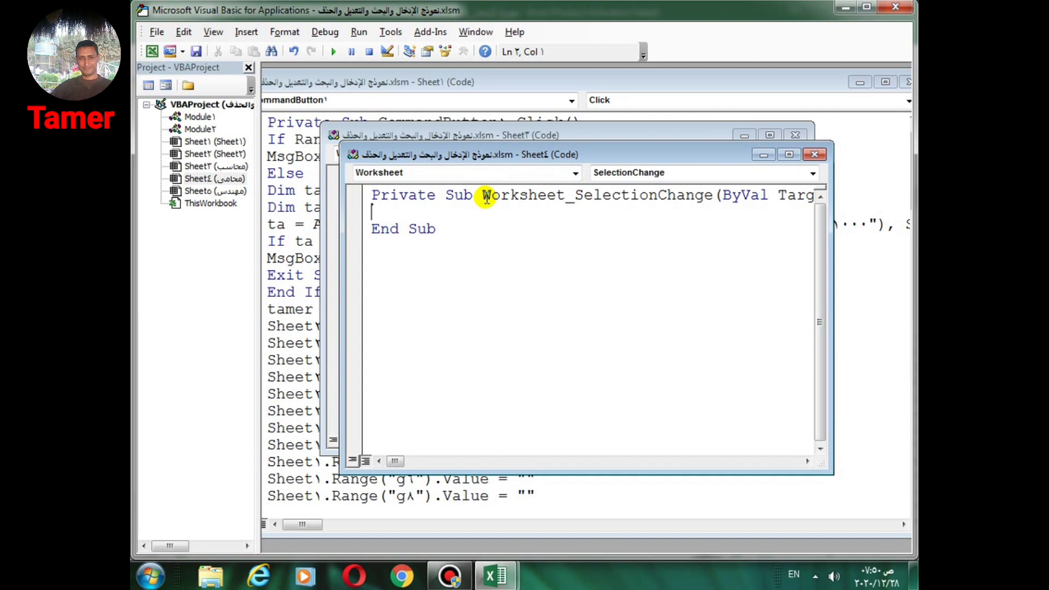
pyautogui.click(815, 174)
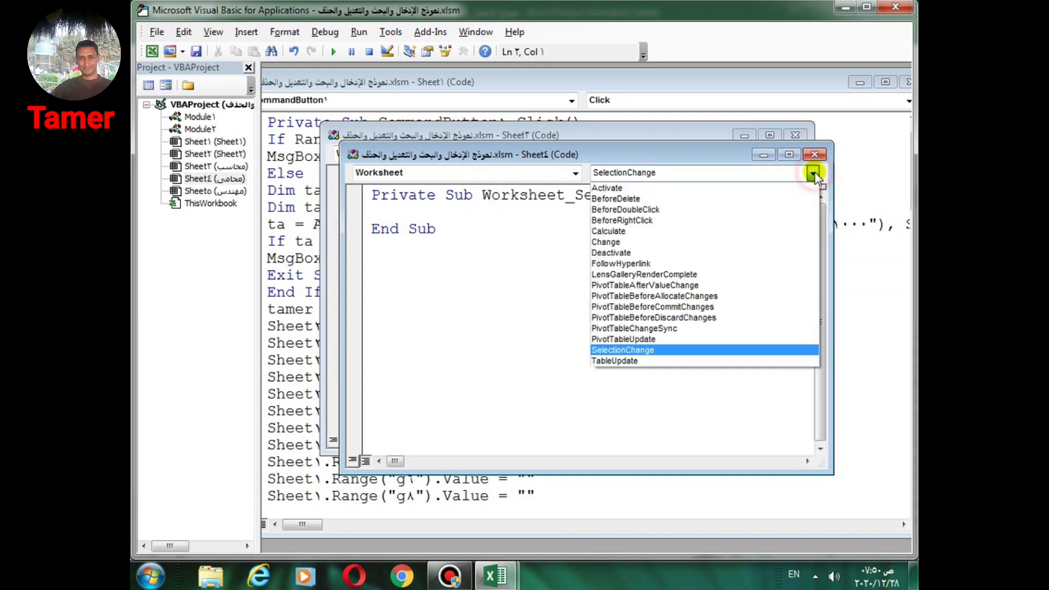
pyautogui.click(693, 189)
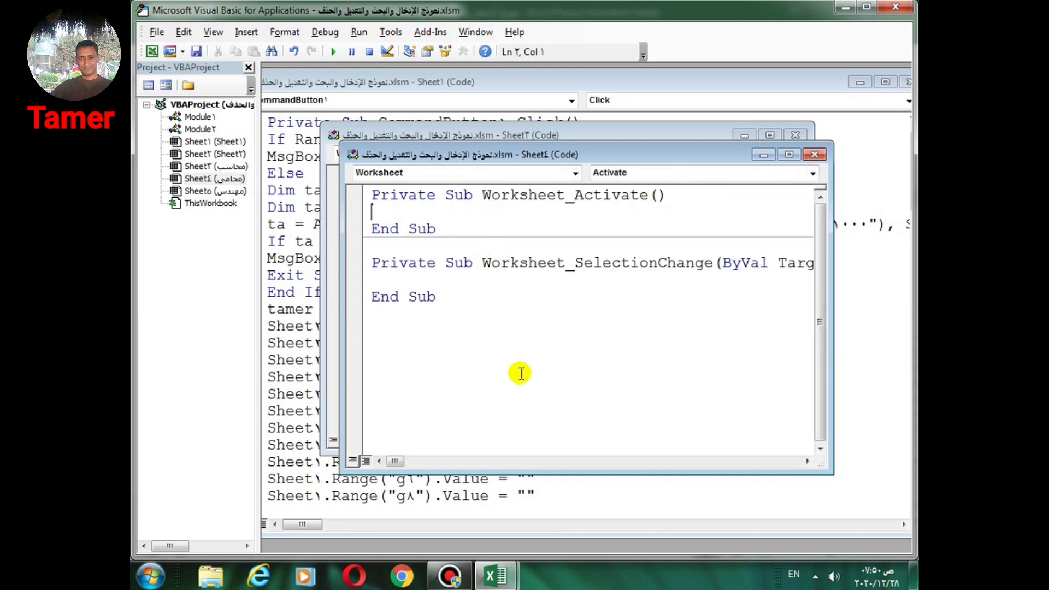
pyautogui.write('call')
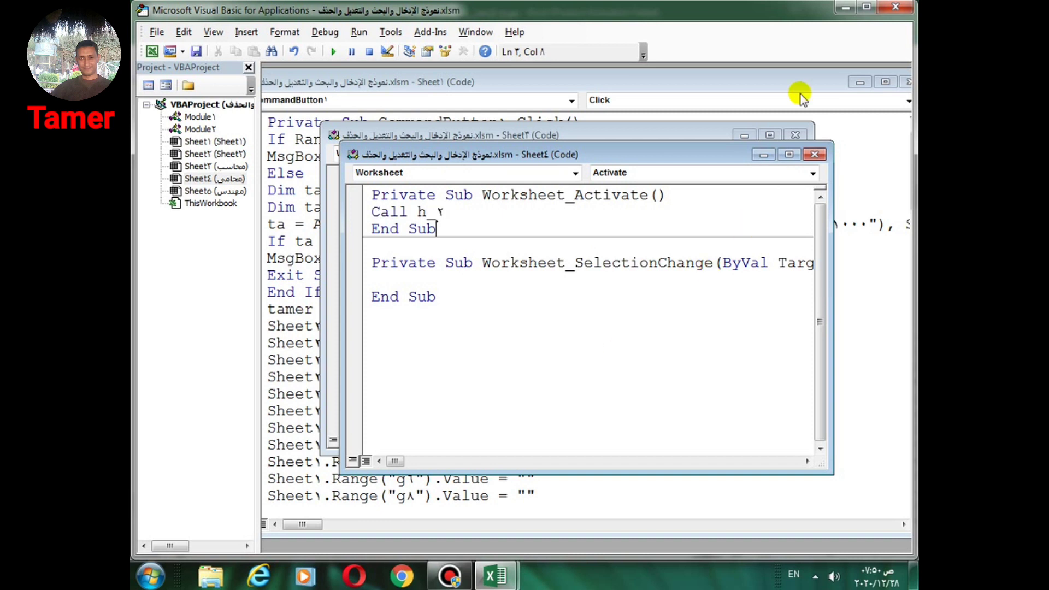
pyautogui.click(845, 8)
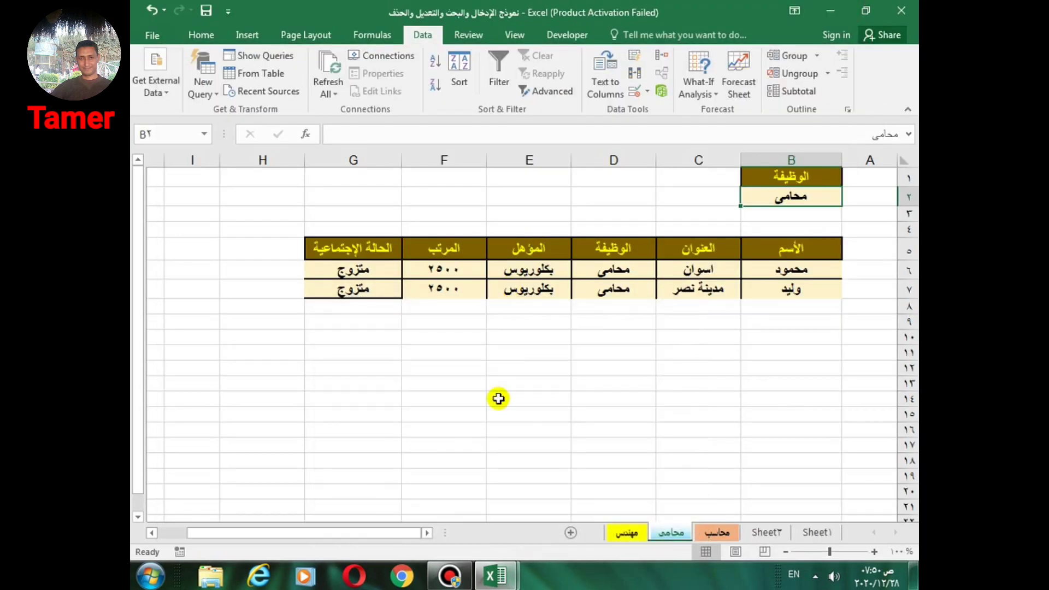
# On the مهندس sheet, start recording a new macro named h_٣ in this workbook.
pyautogui.click(623, 369)
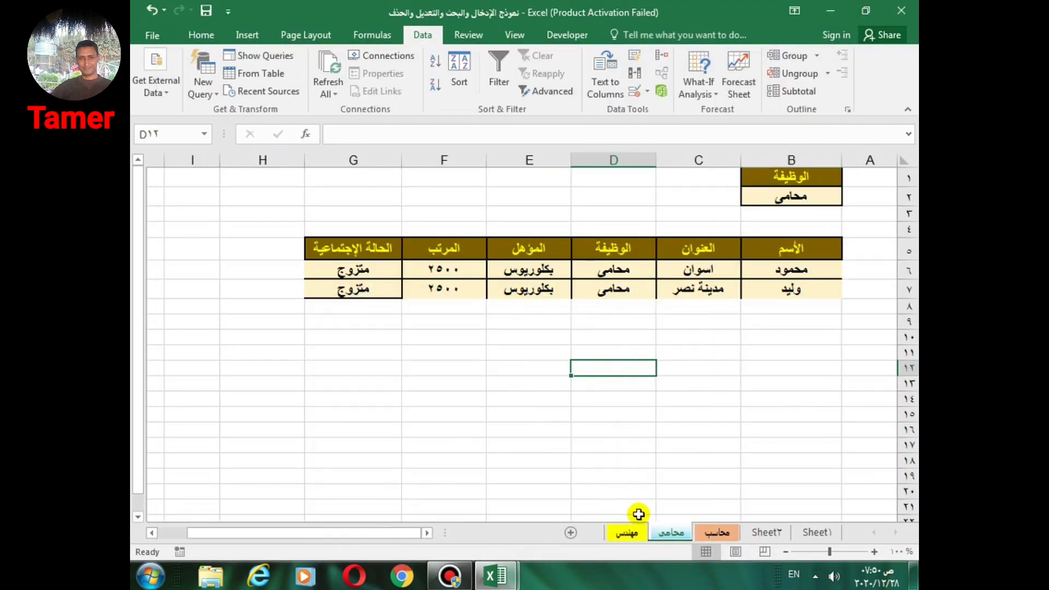
pyautogui.click(628, 533)
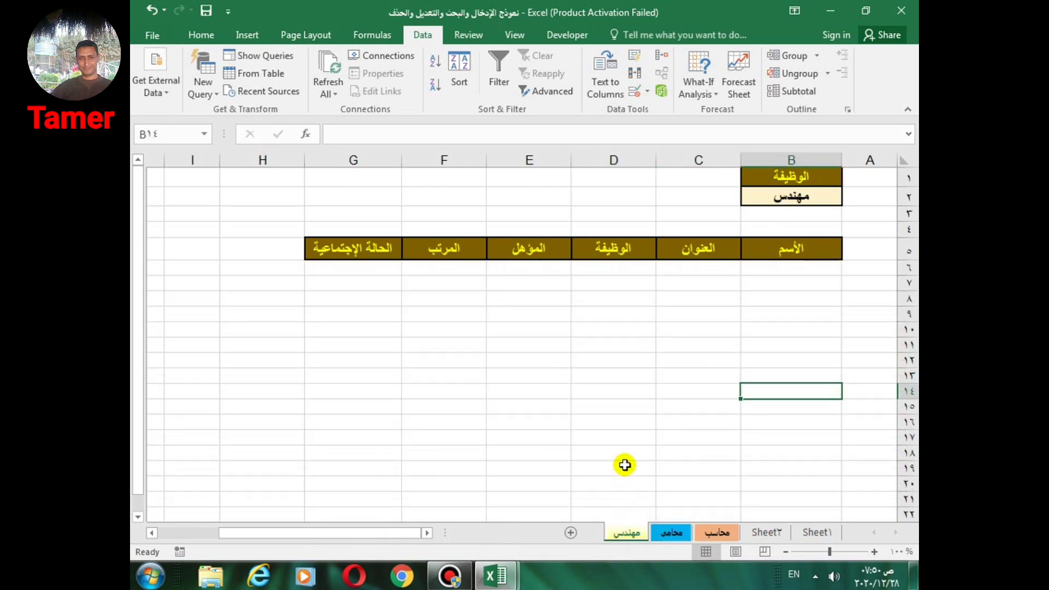
pyautogui.click(180, 552)
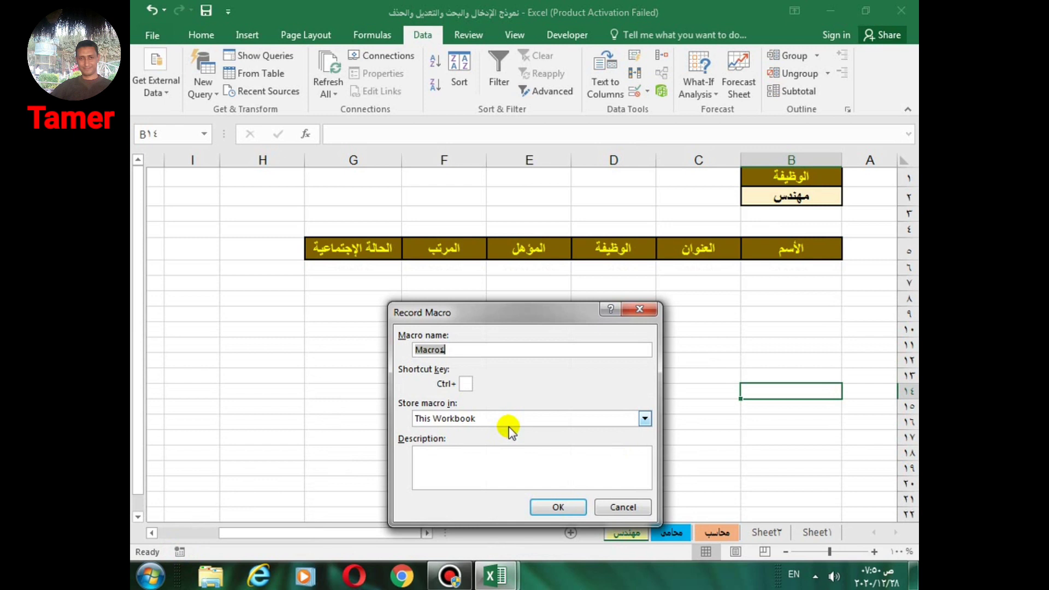
pyautogui.write('h_٣')
pyautogui.click(558, 507)
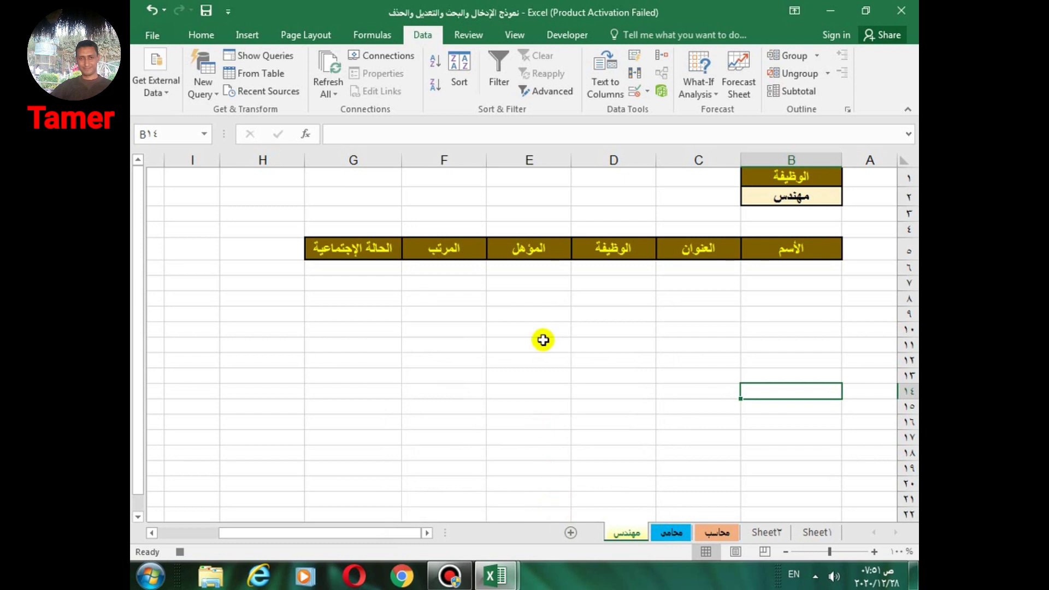
# Set up an Advanced Filter to another location, using Sheet2's employee table as list and the job heading plus مهندس as criteria.
pyautogui.click(548, 93)
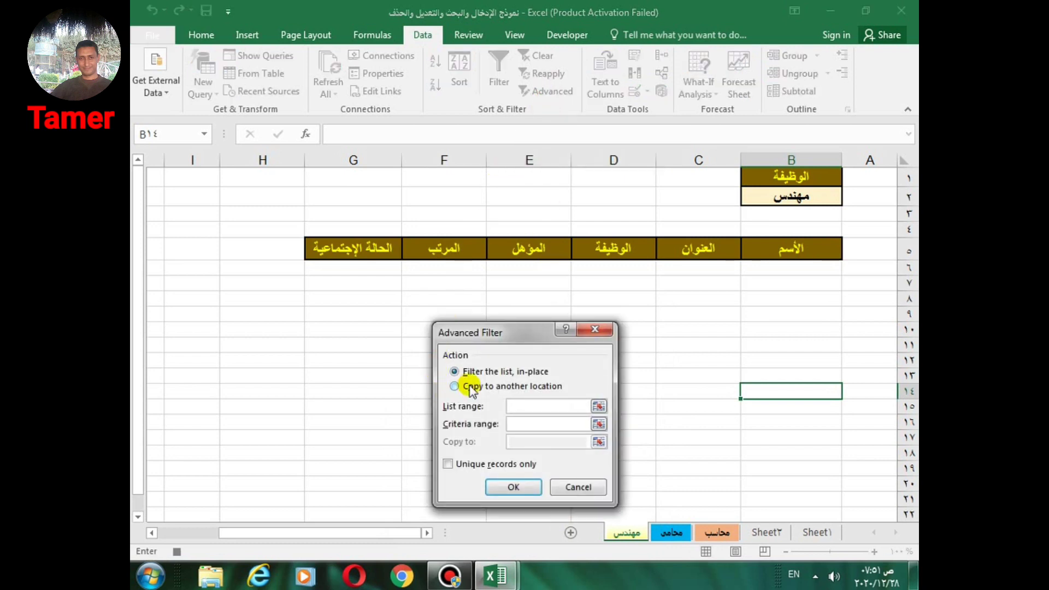
pyautogui.click(470, 386)
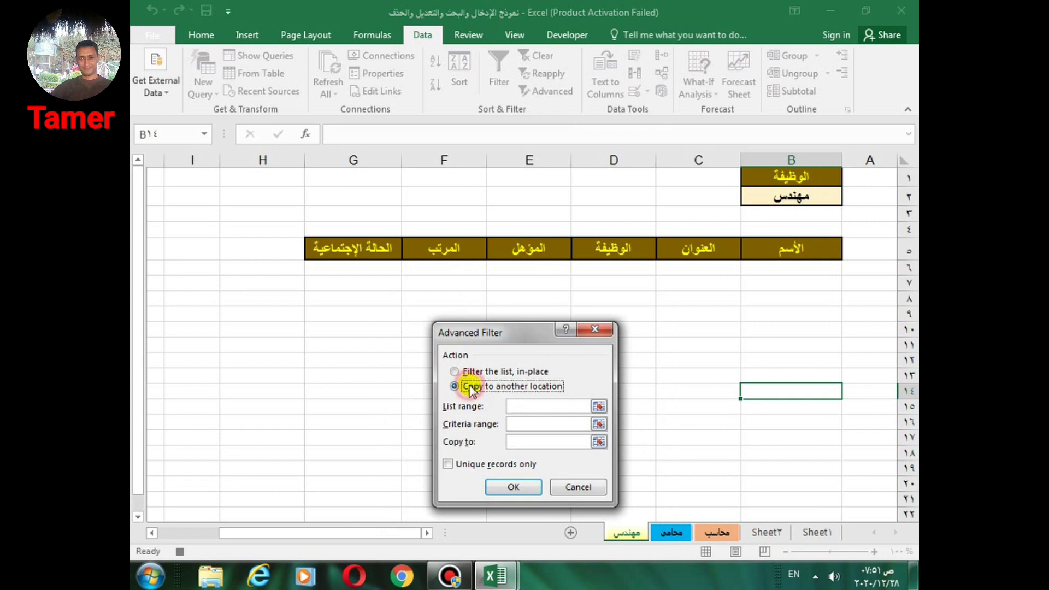
pyautogui.click(535, 407)
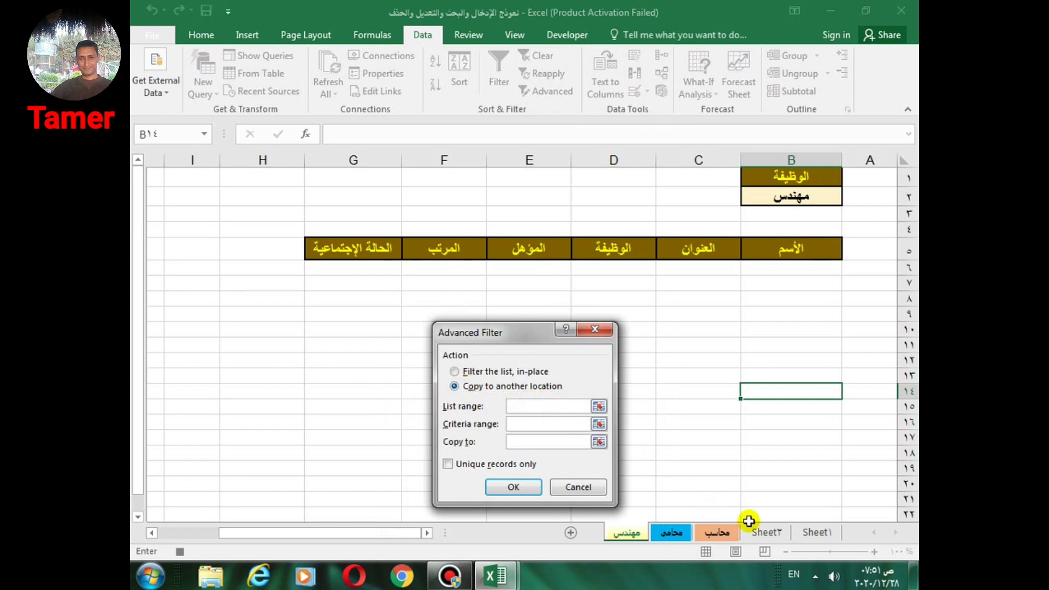
pyautogui.click(774, 534)
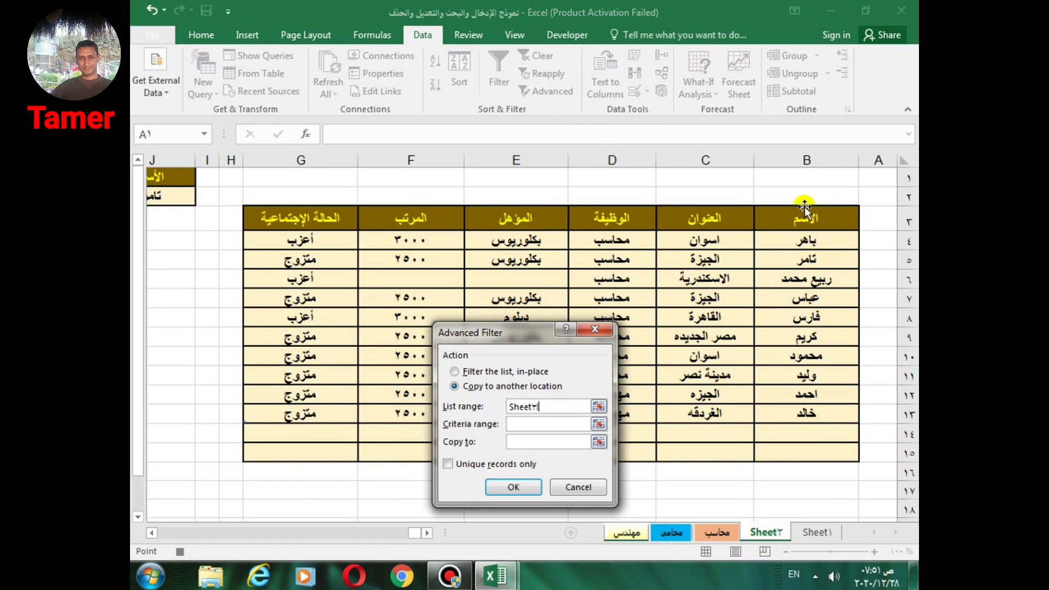
pyautogui.moveTo(806, 218); pyautogui.dragTo(302, 453)
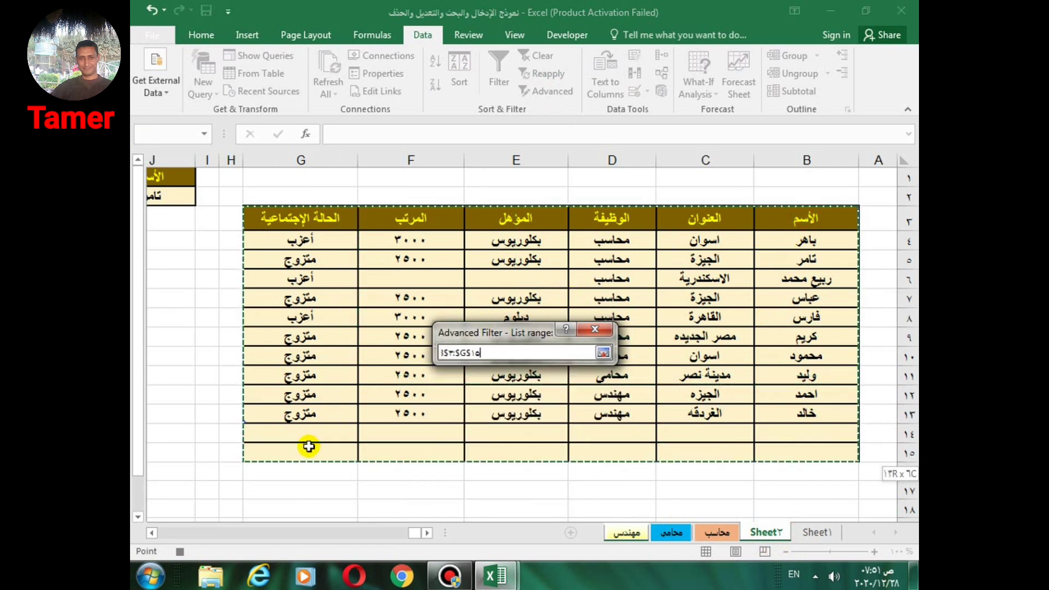
pyautogui.click(565, 405)
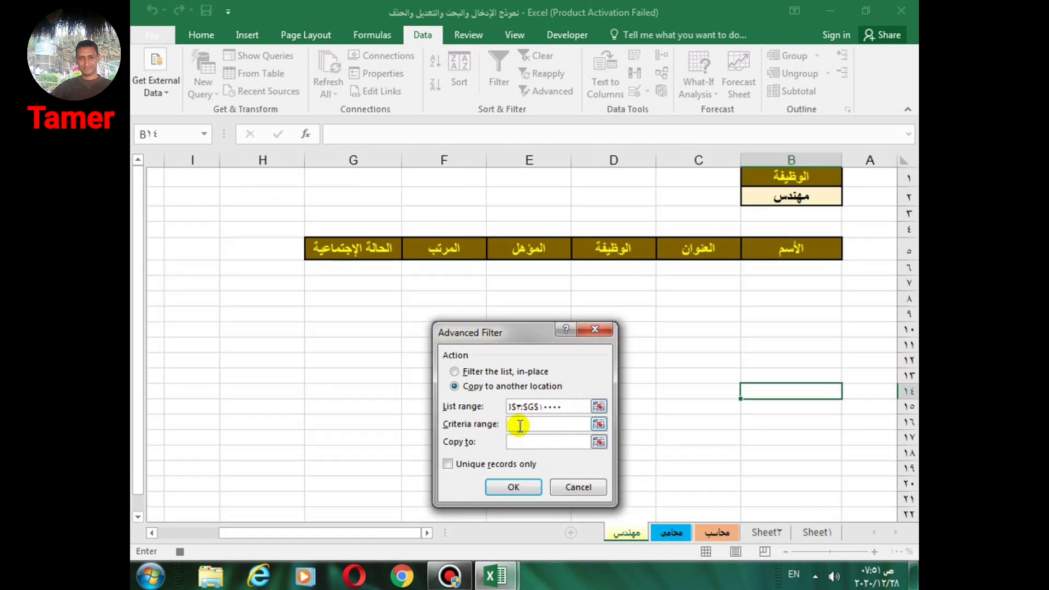
pyautogui.moveTo(782, 177); pyautogui.dragTo(780, 197)
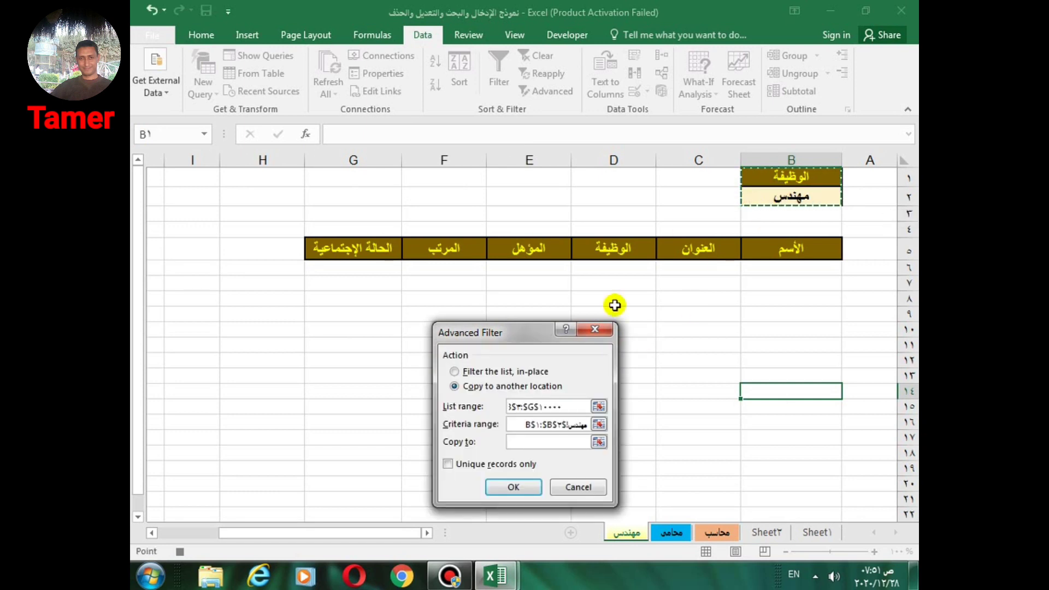
# Copy the engineer rows to the header row B5:G5 and stop the macro recording.
pyautogui.click(538, 444)
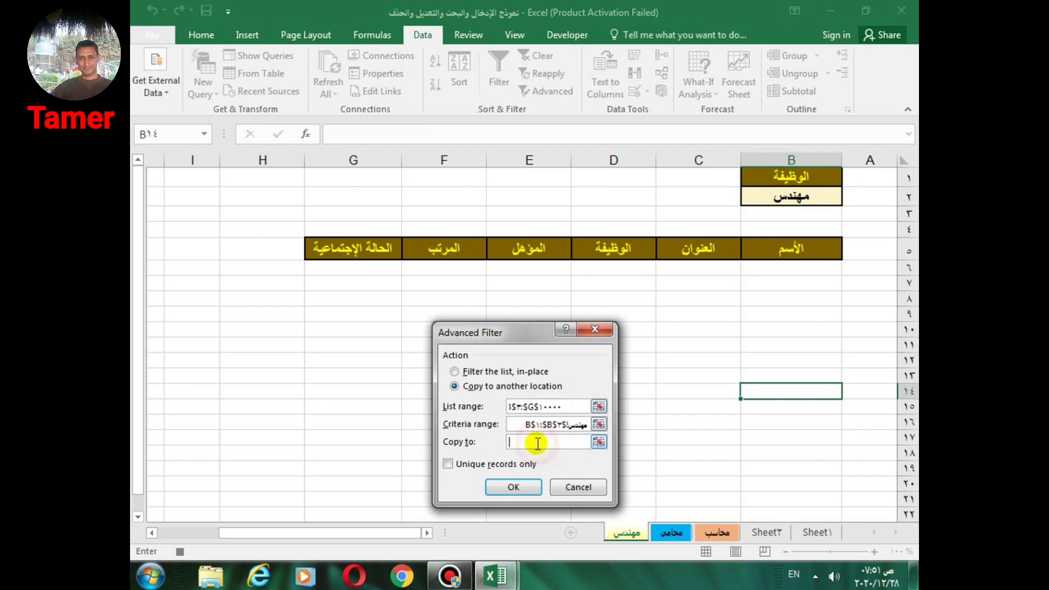
pyautogui.moveTo(806, 246); pyautogui.dragTo(368, 247)
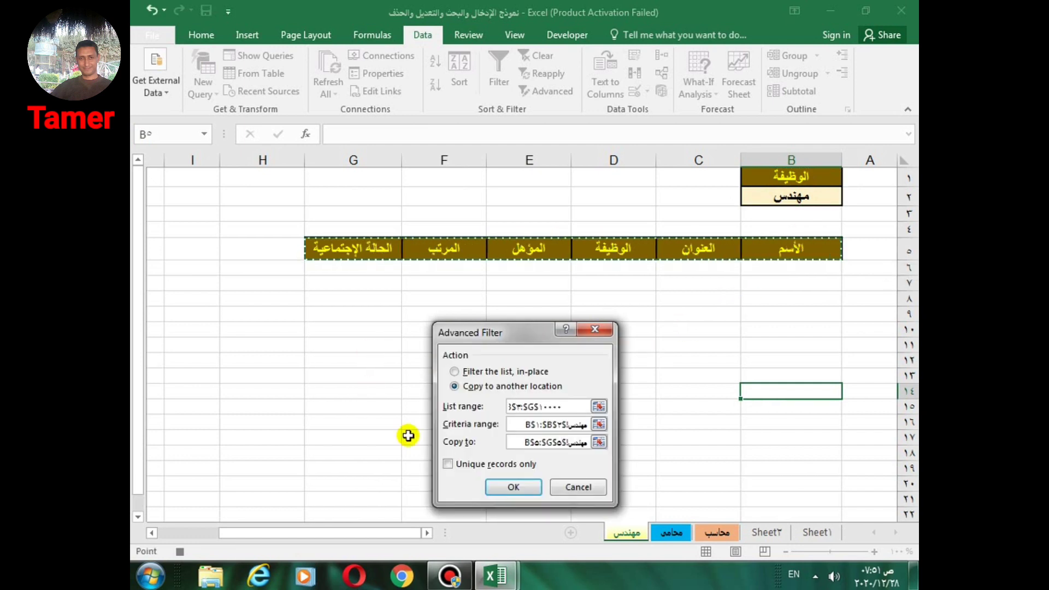
pyautogui.click(509, 487)
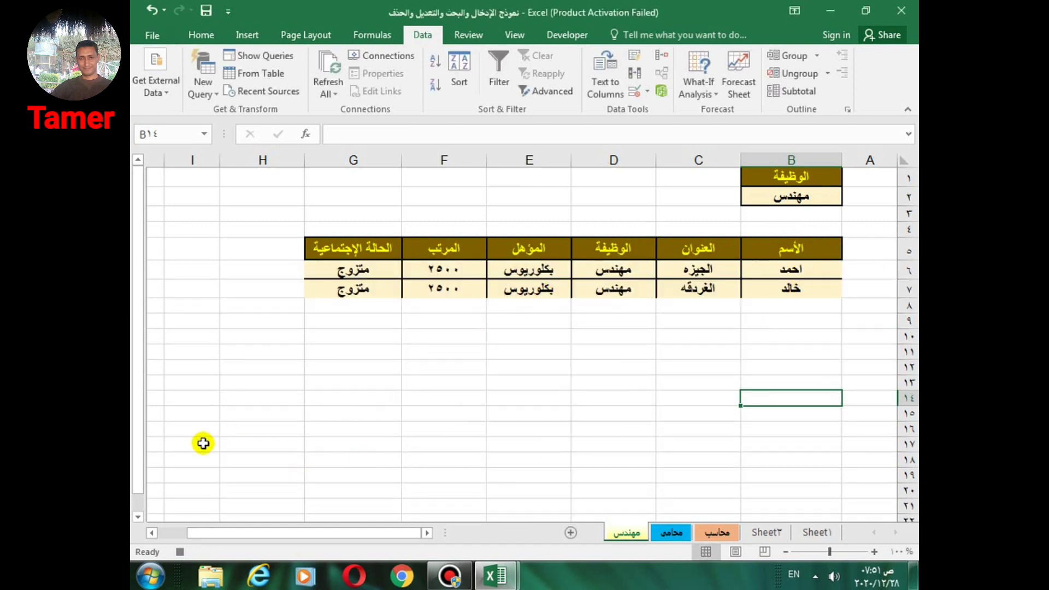
pyautogui.click(180, 555)
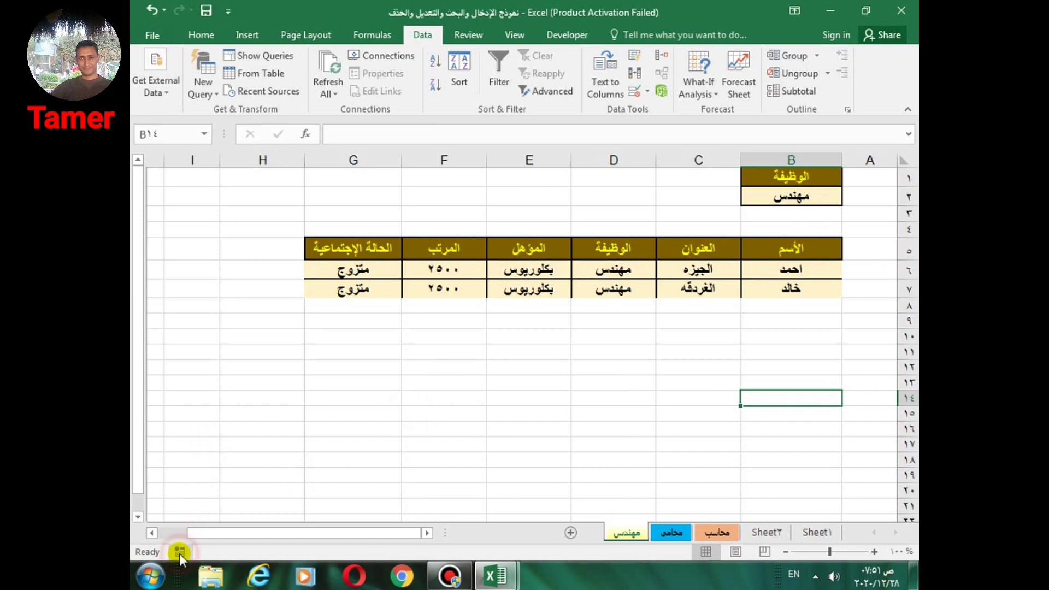
# Add a Worksheet_Activate procedure to the مهندس sheet's code that calls macro h_٣.
pyautogui.rightClick(627, 536)
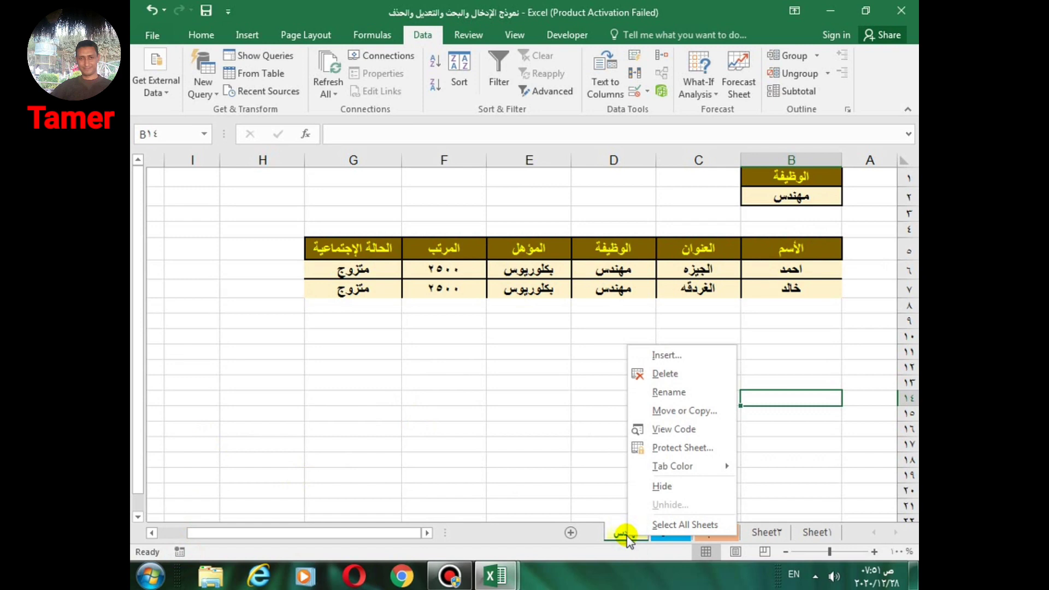
pyautogui.click(702, 429)
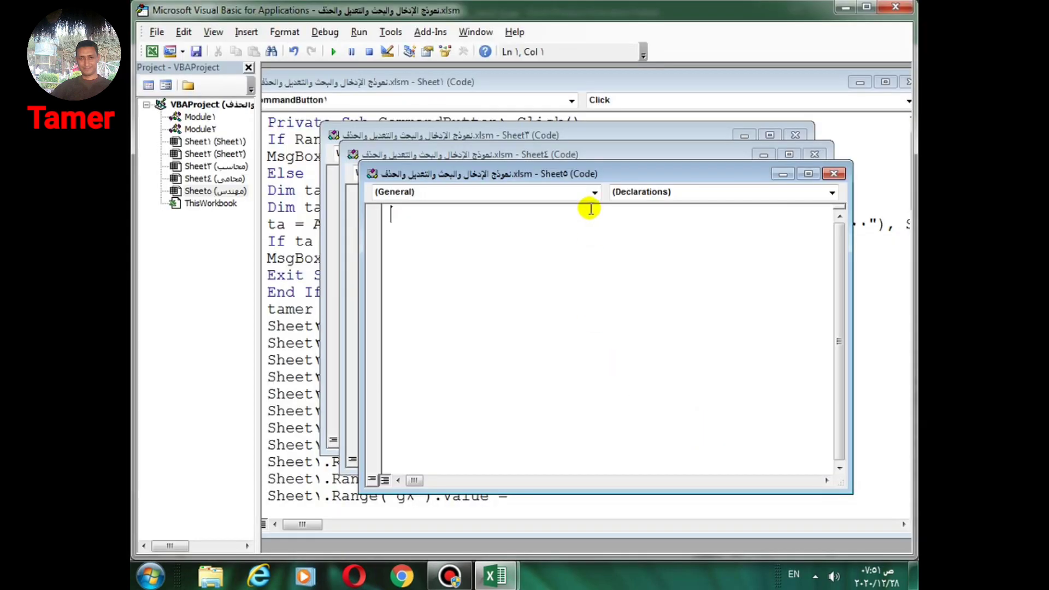
pyautogui.click(594, 194)
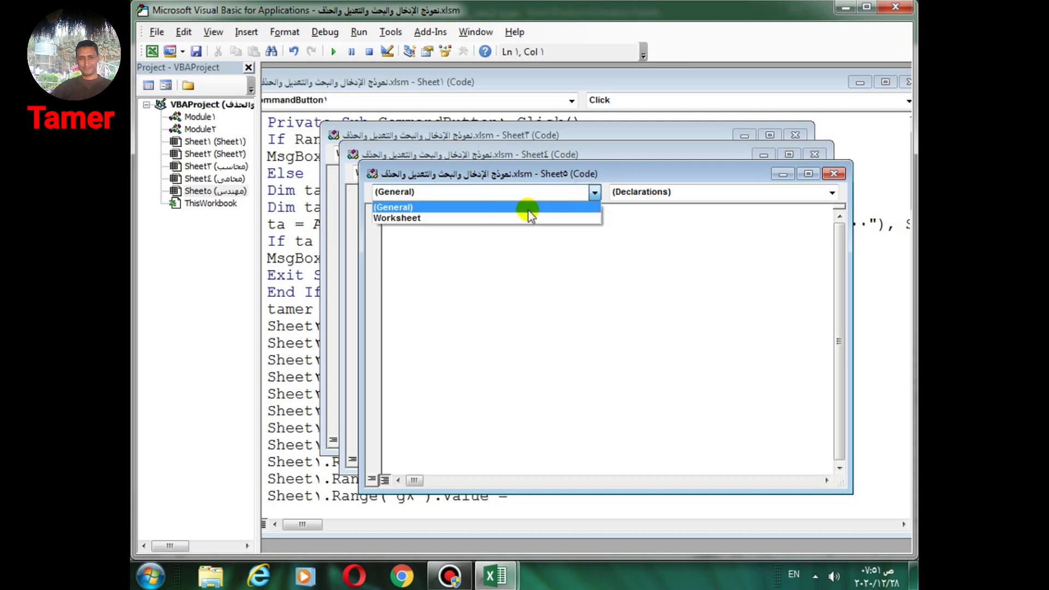
pyautogui.click(481, 218)
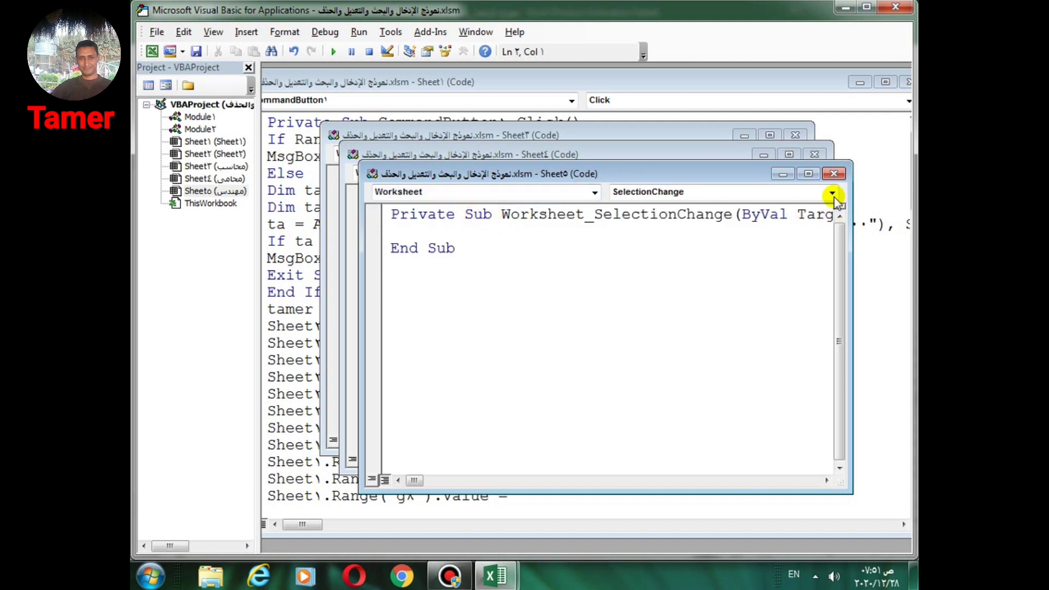
pyautogui.click(832, 193)
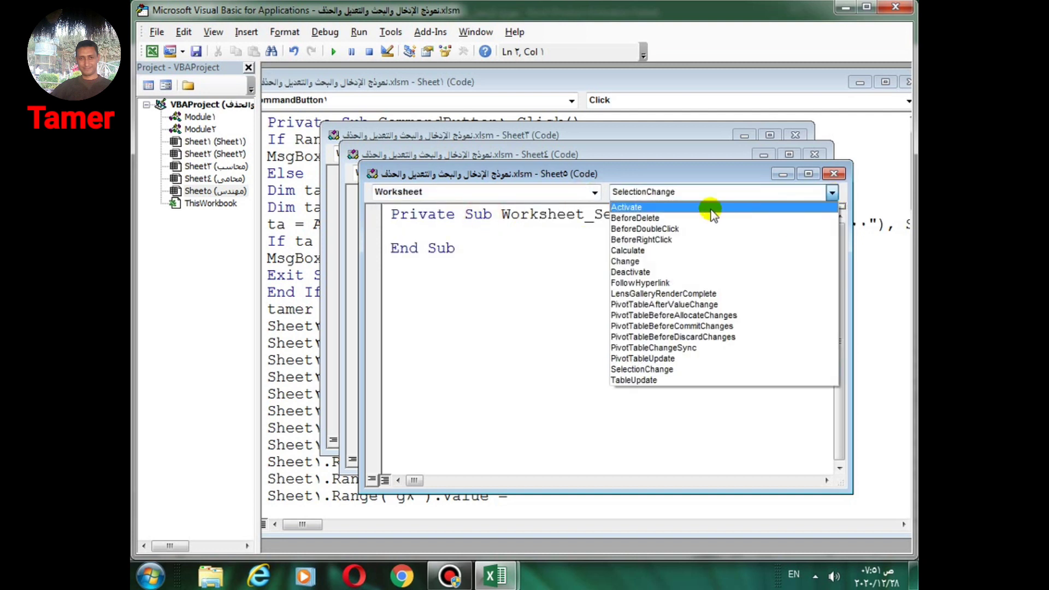
pyautogui.click(712, 210)
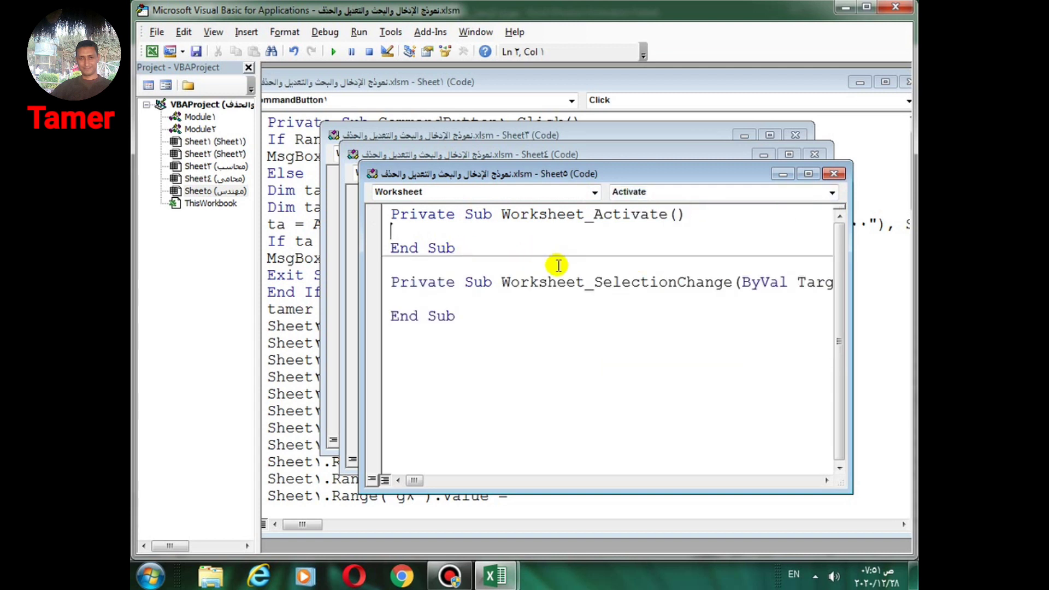
pyautogui.write('c')
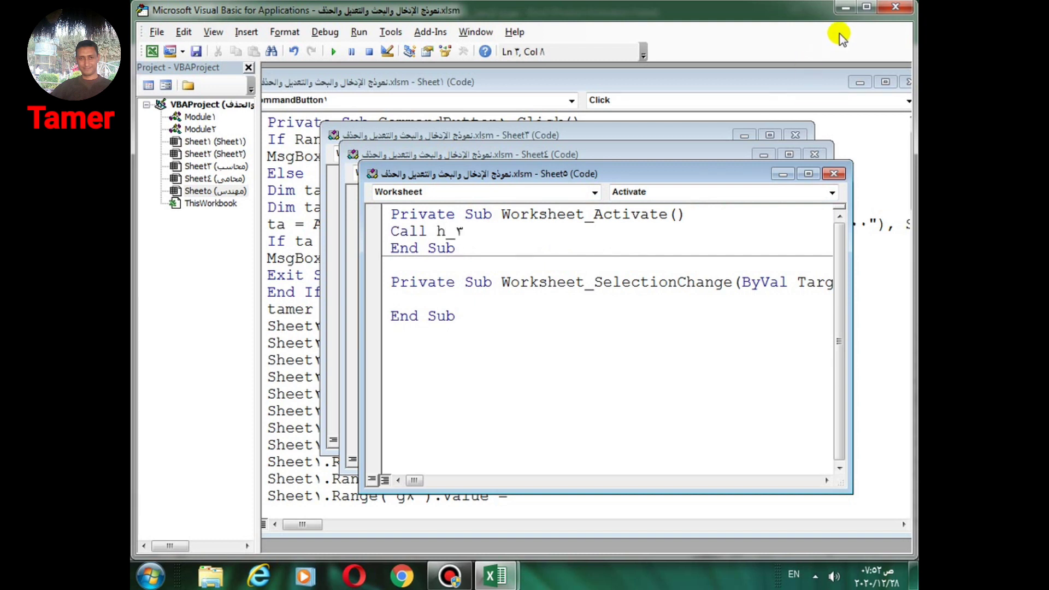
# Back in Excel, check the filtered محامي and محاسب sheets, then return to the Sheet1 form.
pyautogui.click(843, 11)
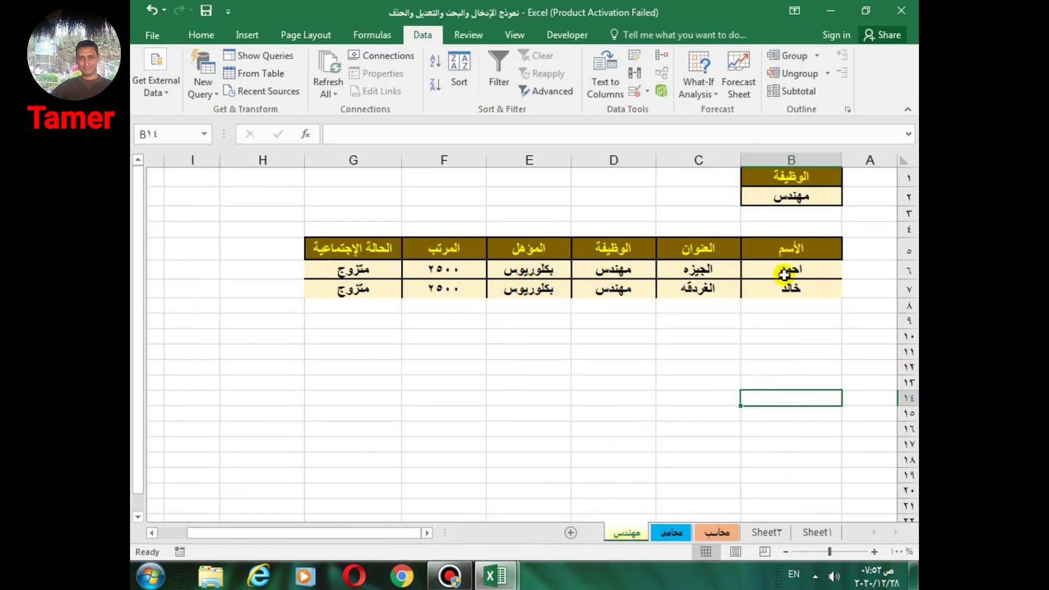
pyautogui.click(677, 537)
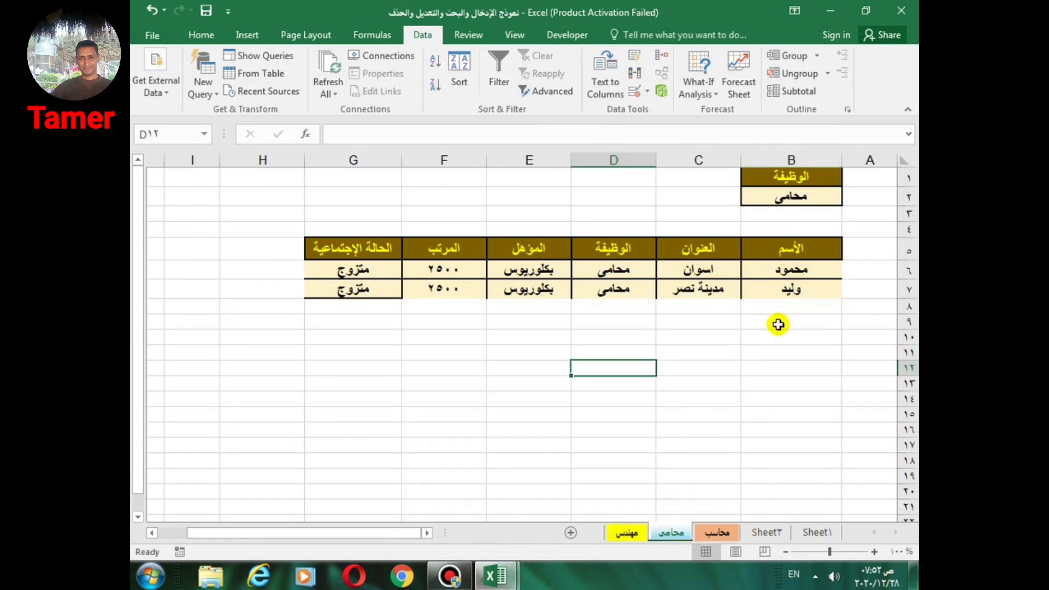
pyautogui.click(724, 531)
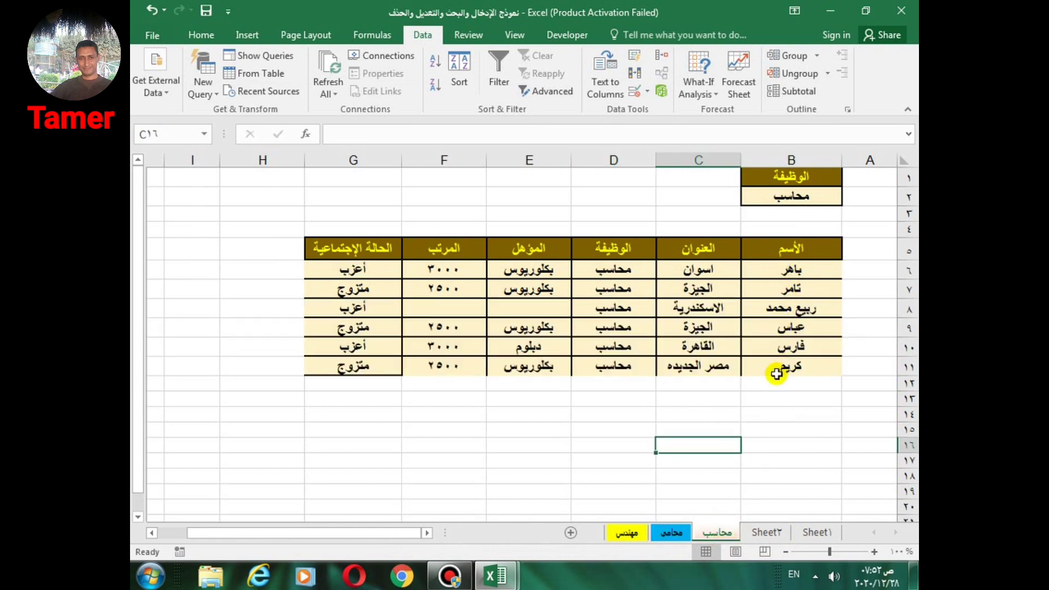
pyautogui.click(819, 532)
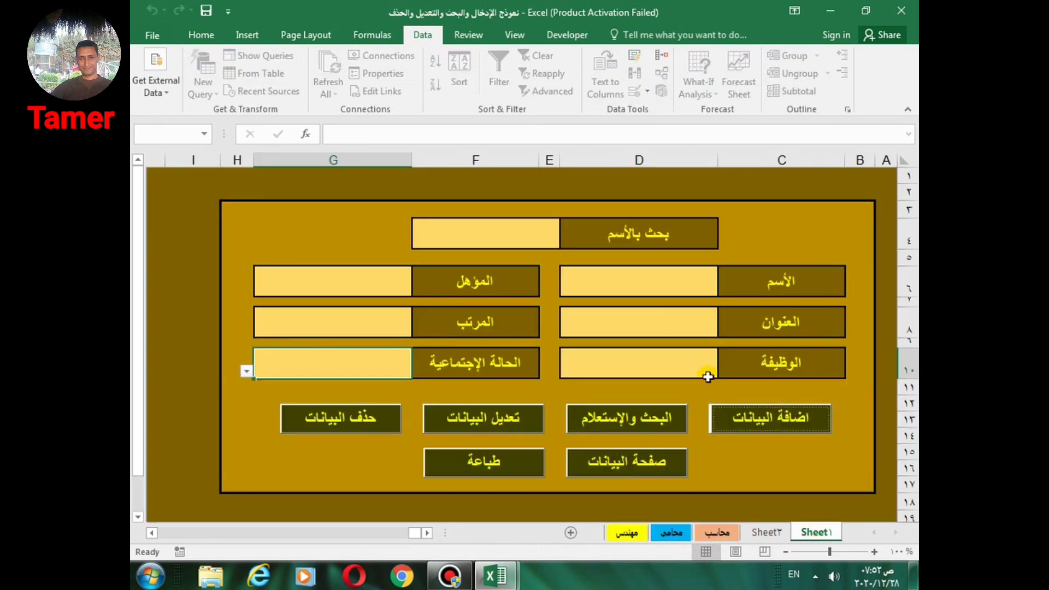
# Fill the form with an employee name, address القاهرة, job مهندس, salary 1000 and status أعزب.
pyautogui.click(670, 285)
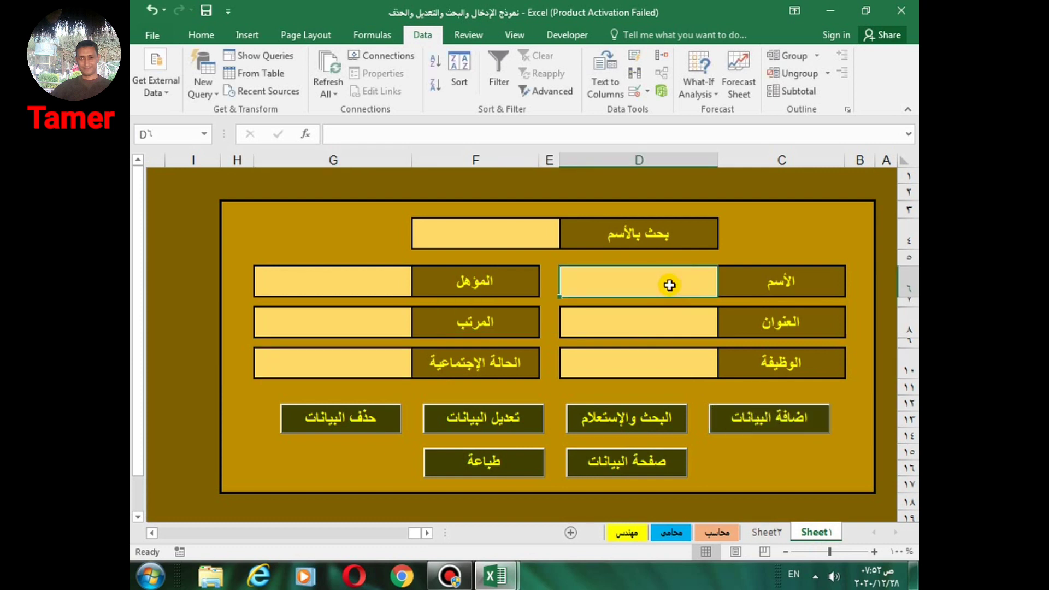
pyautogui.write('ulv')
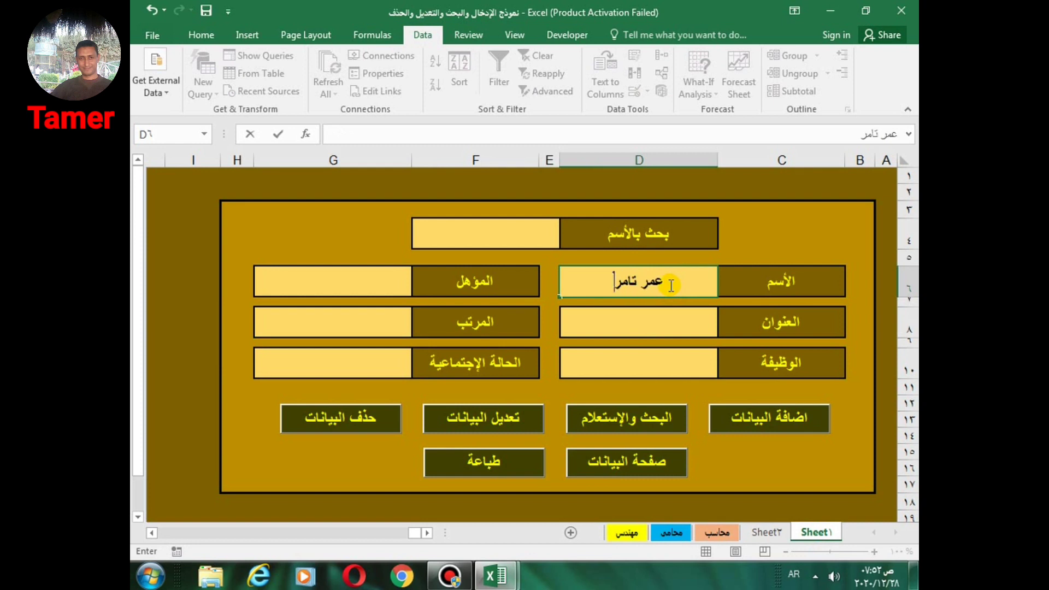
pyautogui.click(666, 326)
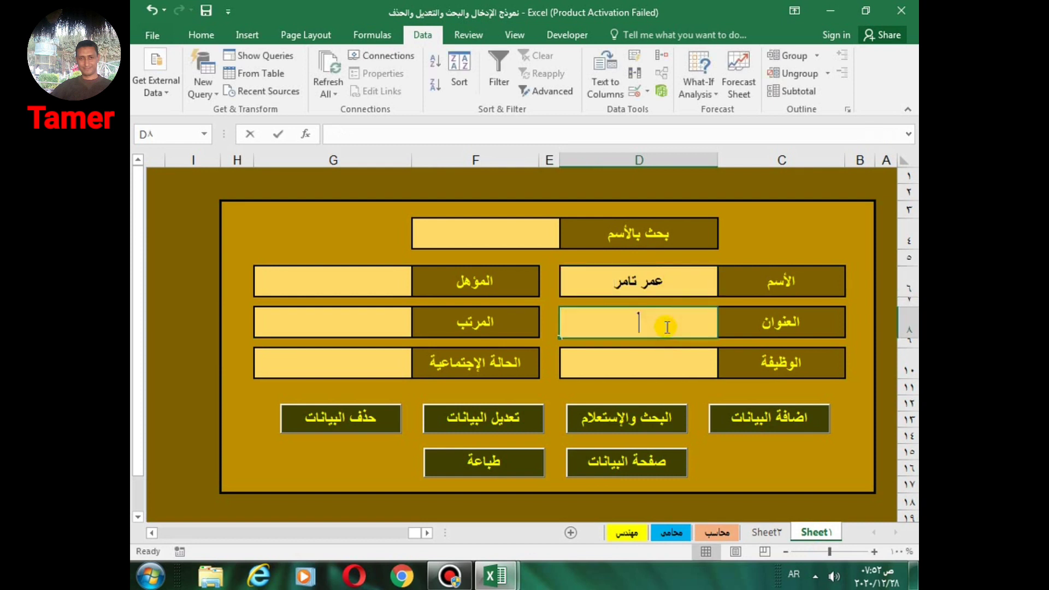
pyautogui.write('القاهرة')
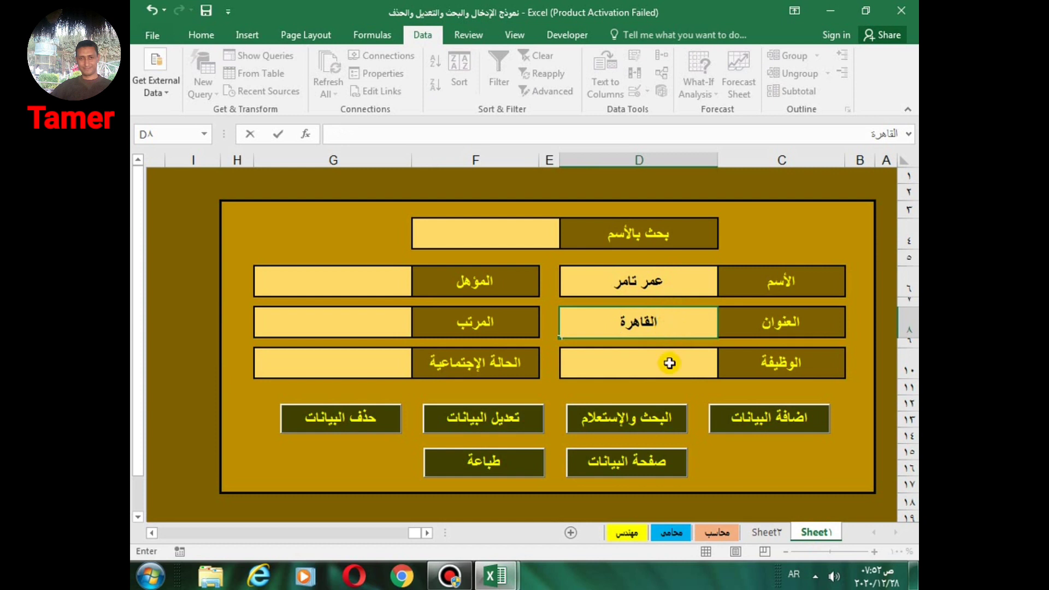
pyautogui.click(666, 362)
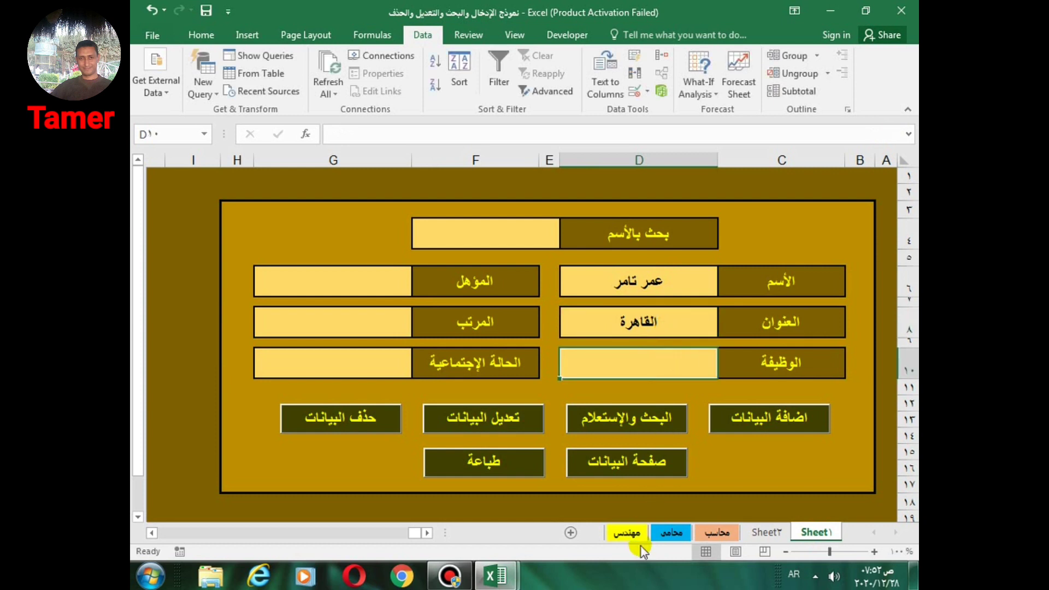
pyautogui.write('مهن')
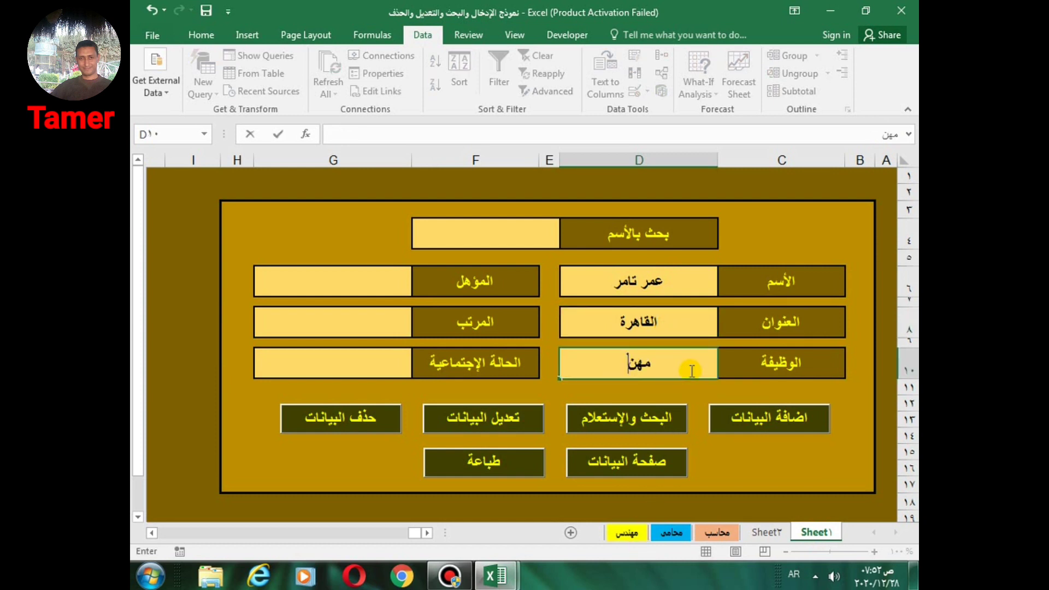
pyautogui.write('دس')
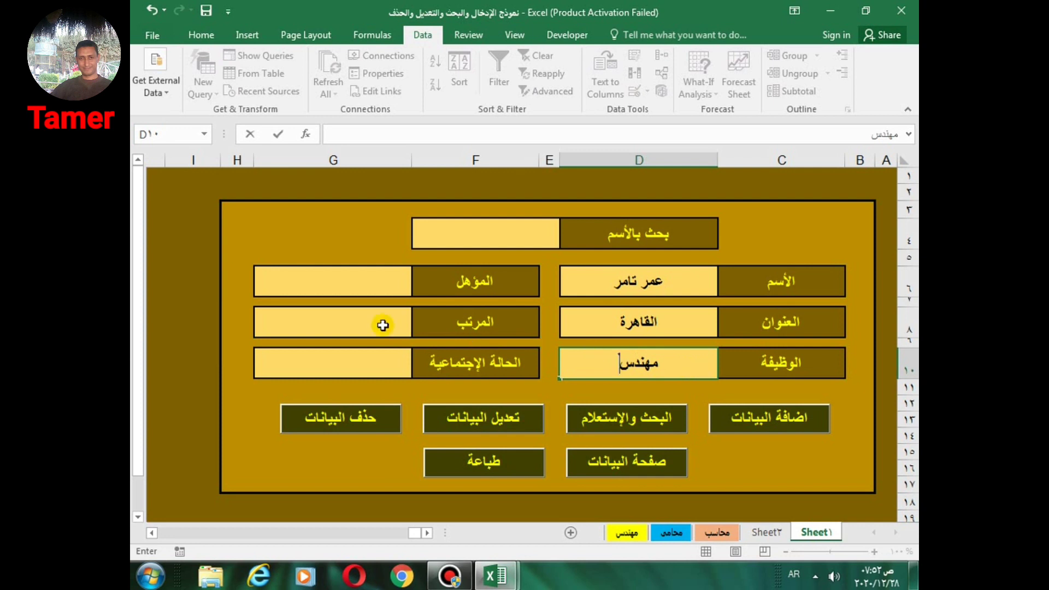
pyautogui.click(343, 328)
pyautogui.write('1000')
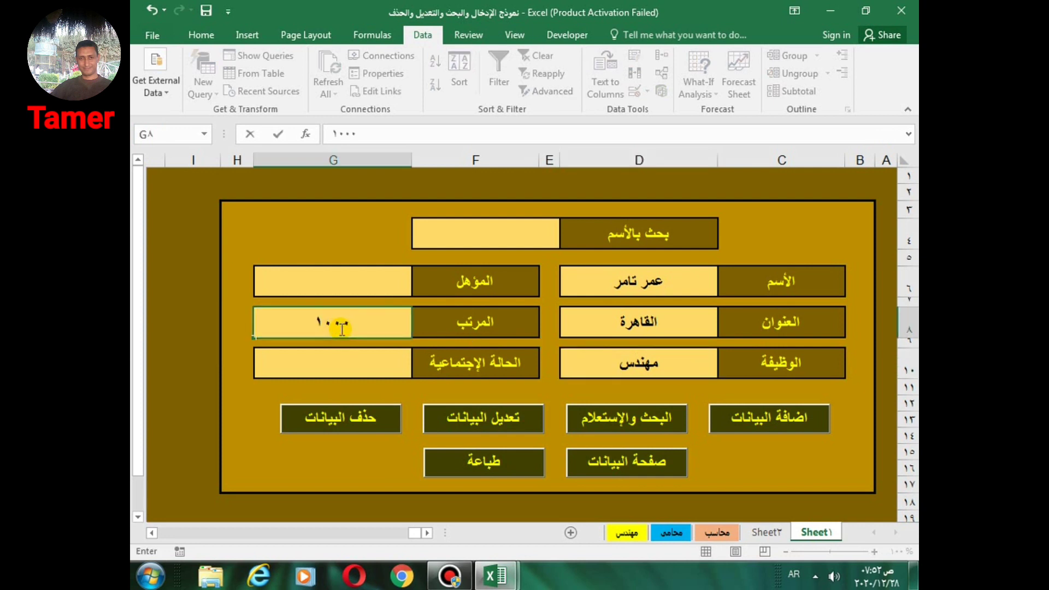
pyautogui.click(295, 358)
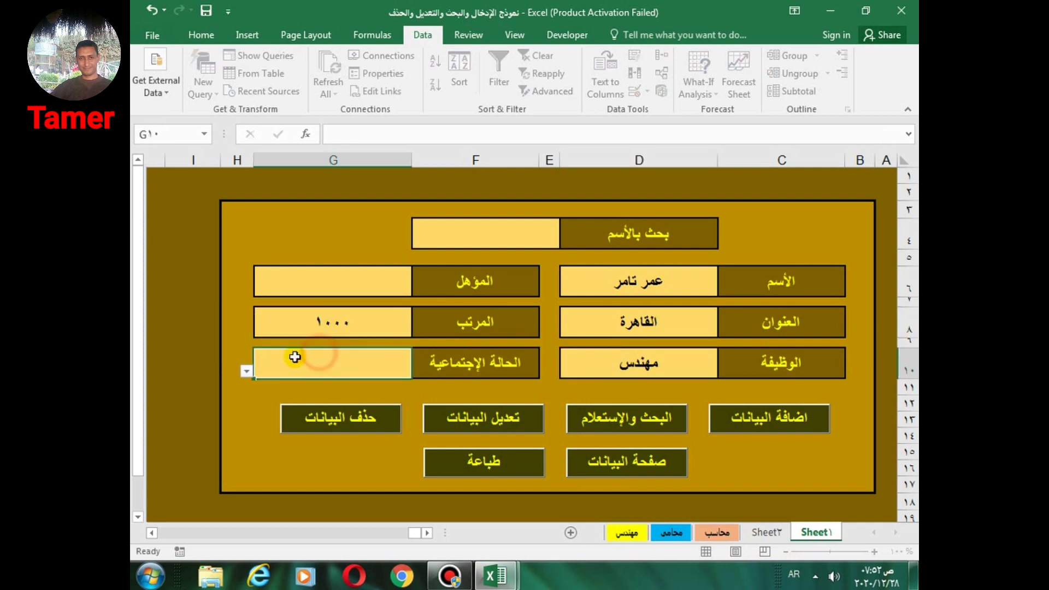
pyautogui.click(247, 372)
pyautogui.click(280, 385)
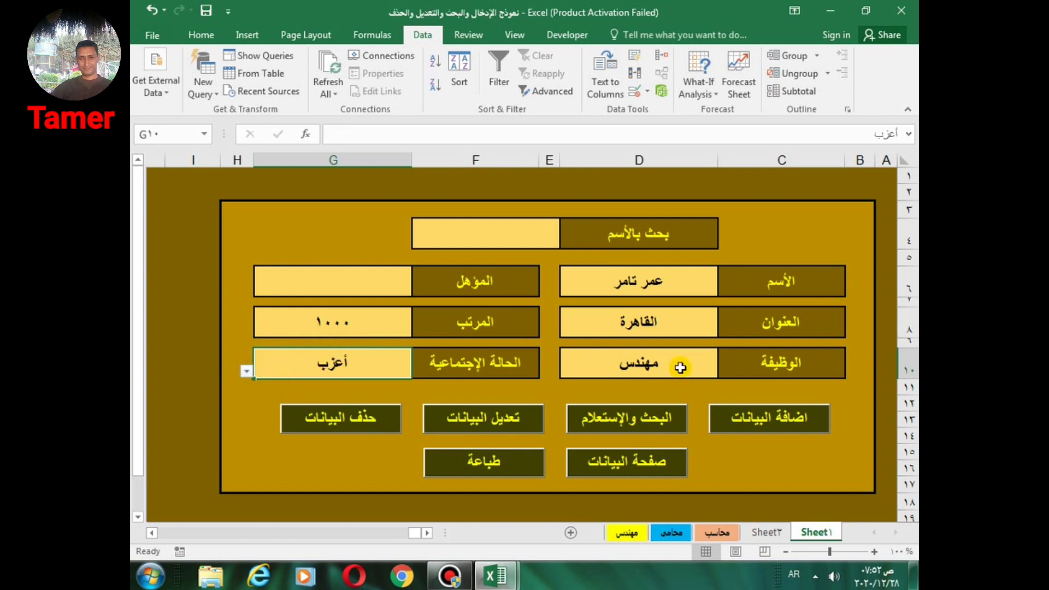
# Glance at the مهندس sheet, then submit the record from Sheet1 and dismiss the success message.
pyautogui.click(628, 534)
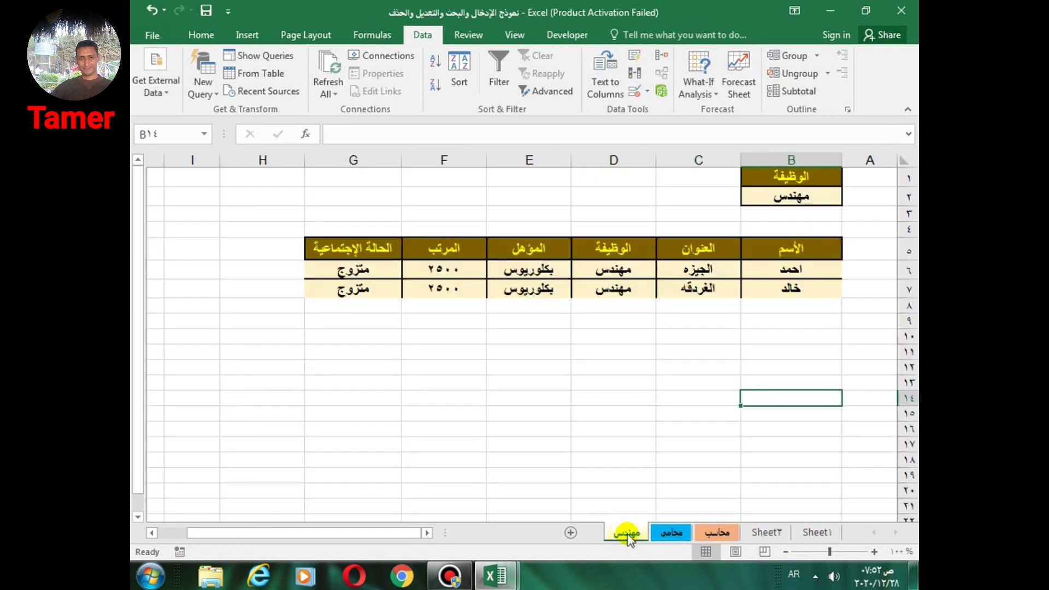
pyautogui.click(816, 532)
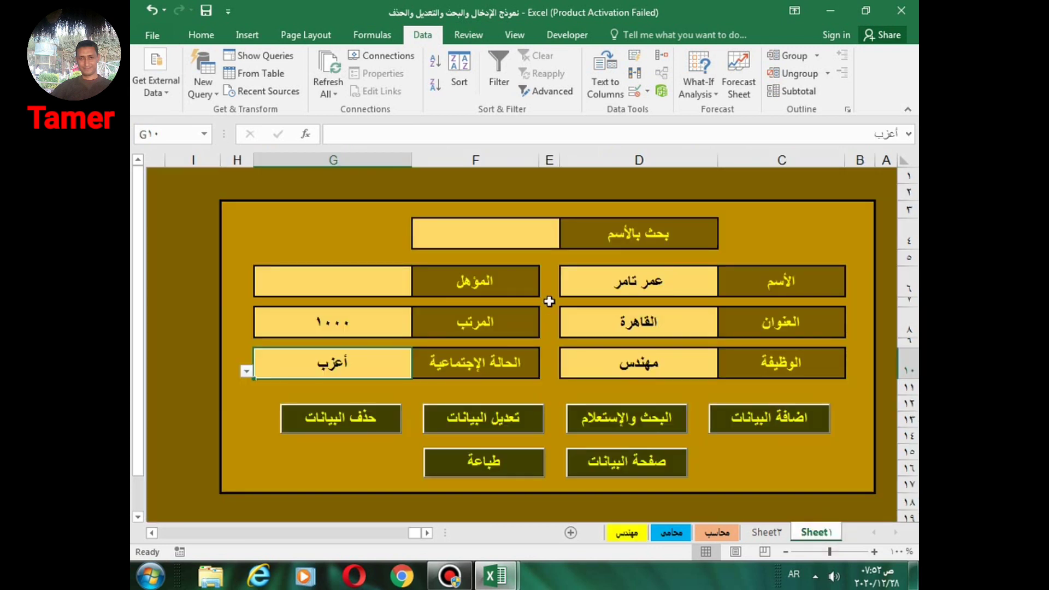
pyautogui.click(753, 417)
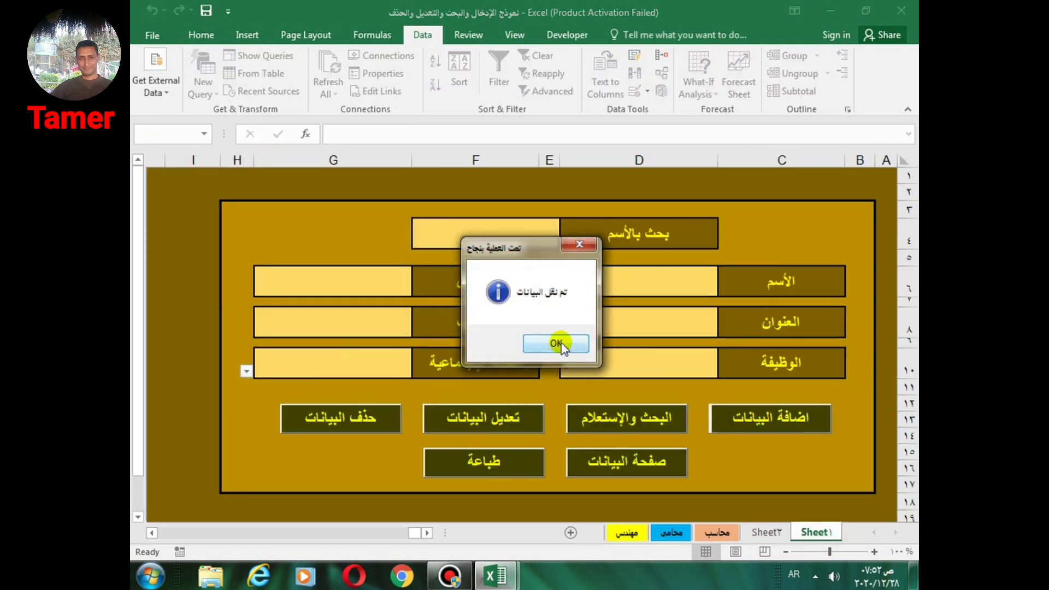
pyautogui.click(557, 344)
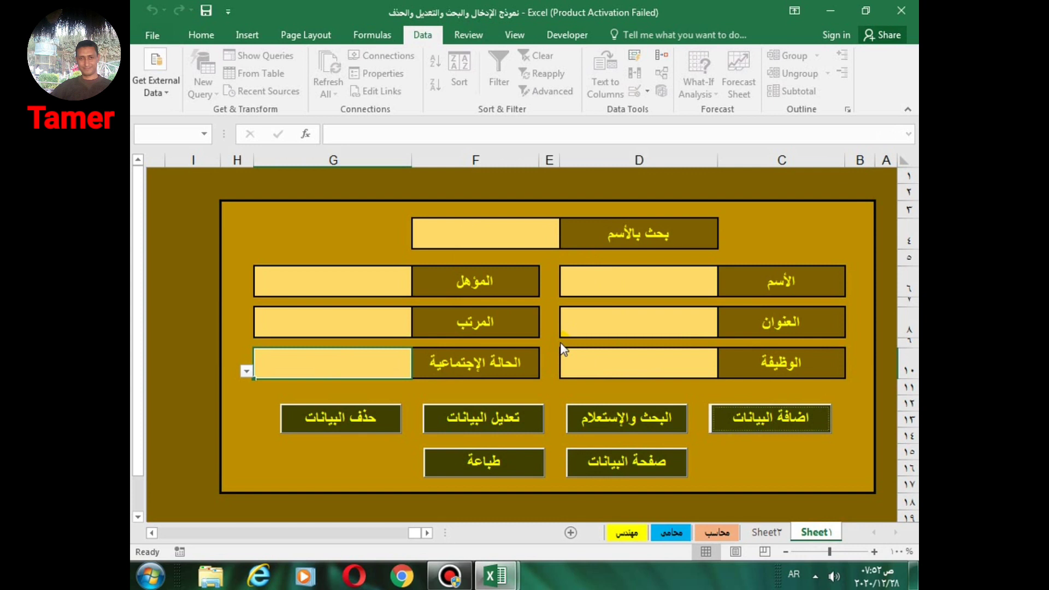
pyautogui.click(782, 537)
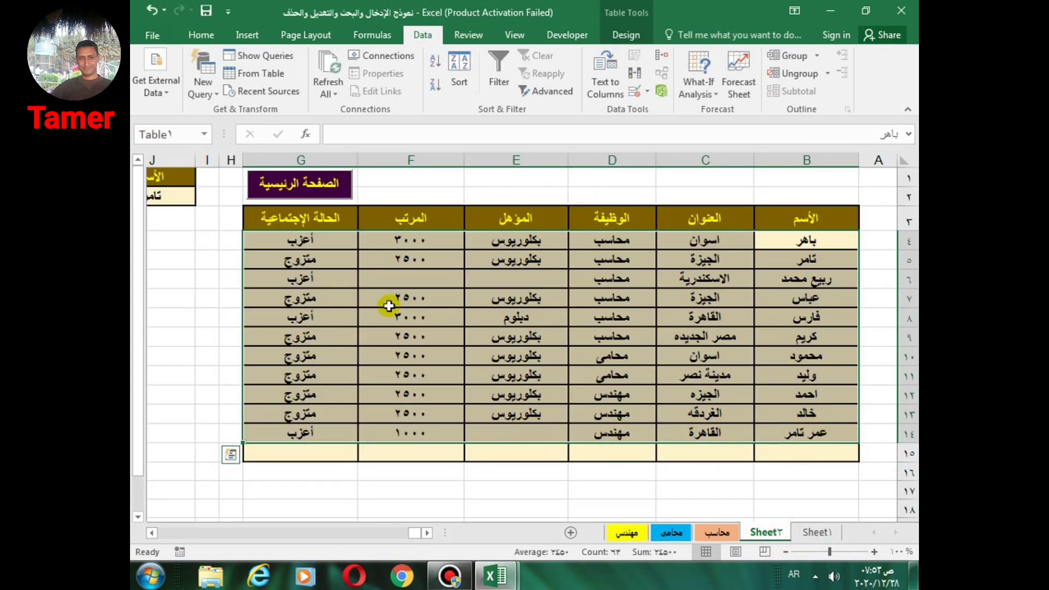
pyautogui.click(628, 534)
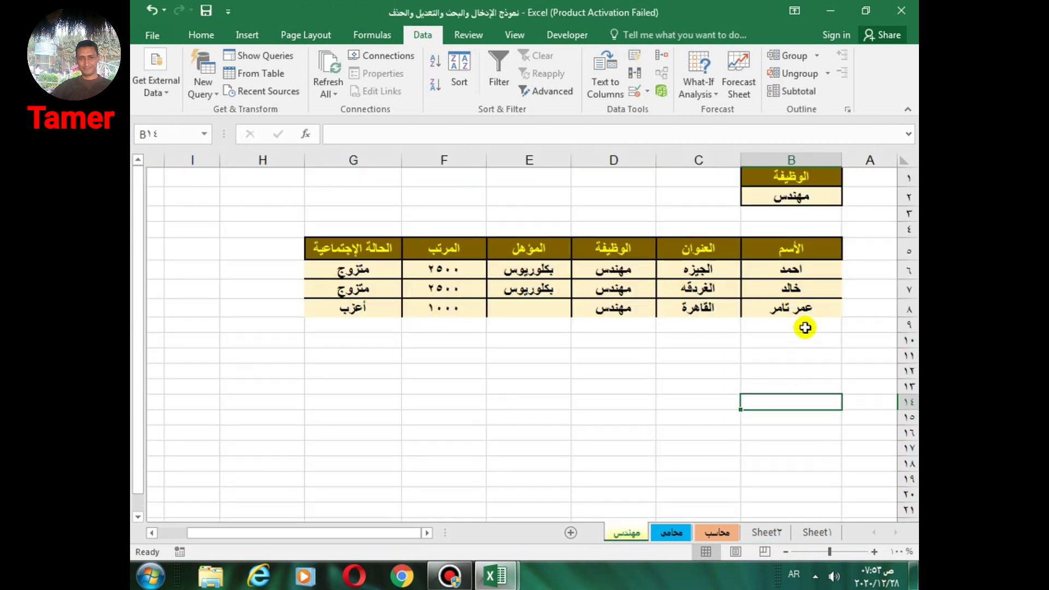
pyautogui.click(825, 534)
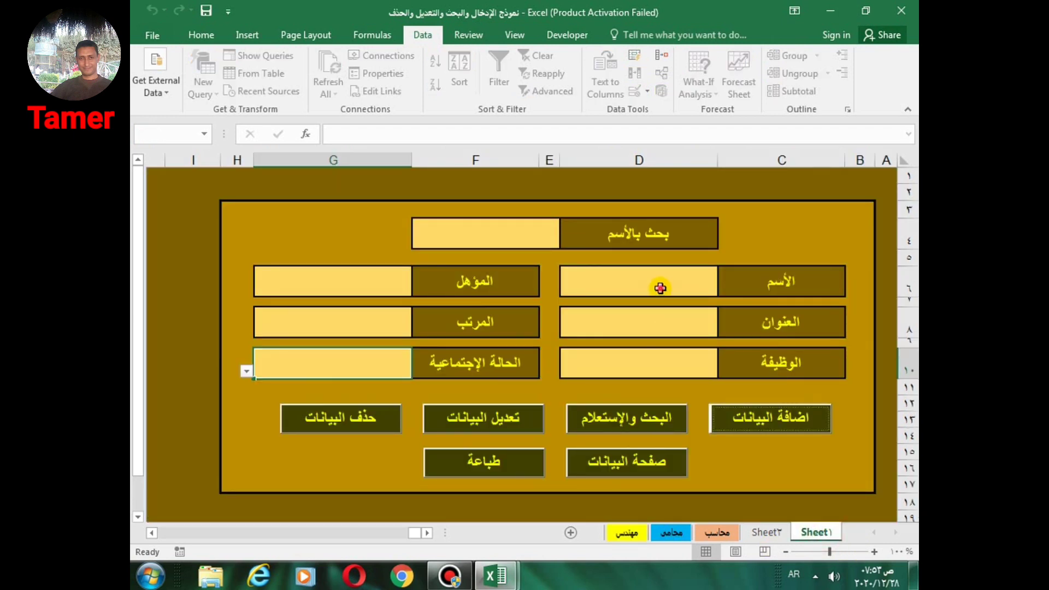
# Enter an employee's name, address الجيزه and job محامى, submit the record and dismiss the message.
pyautogui.click(660, 288)
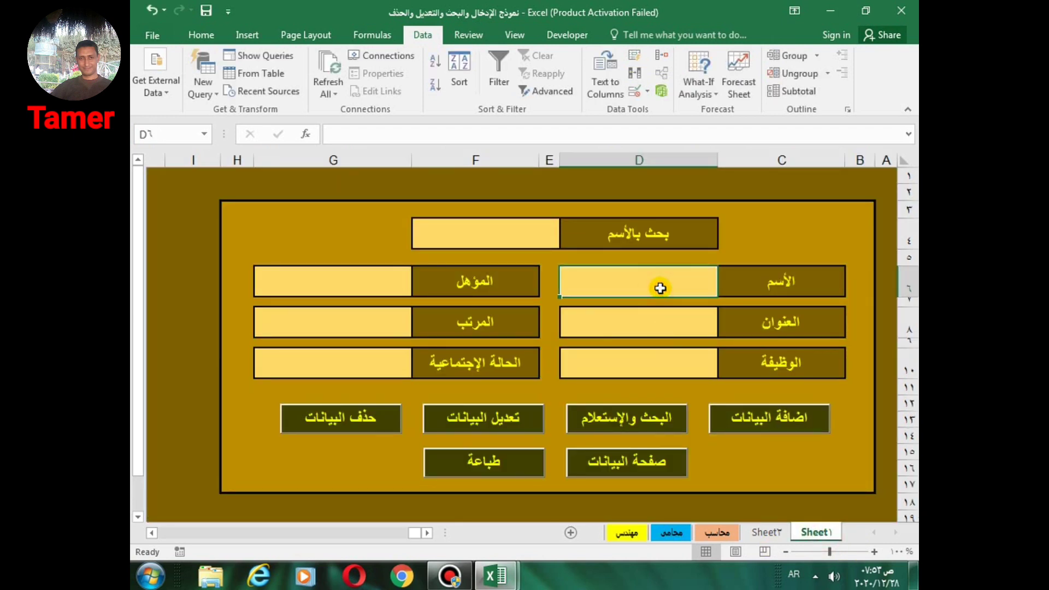
pyautogui.write('سليم')
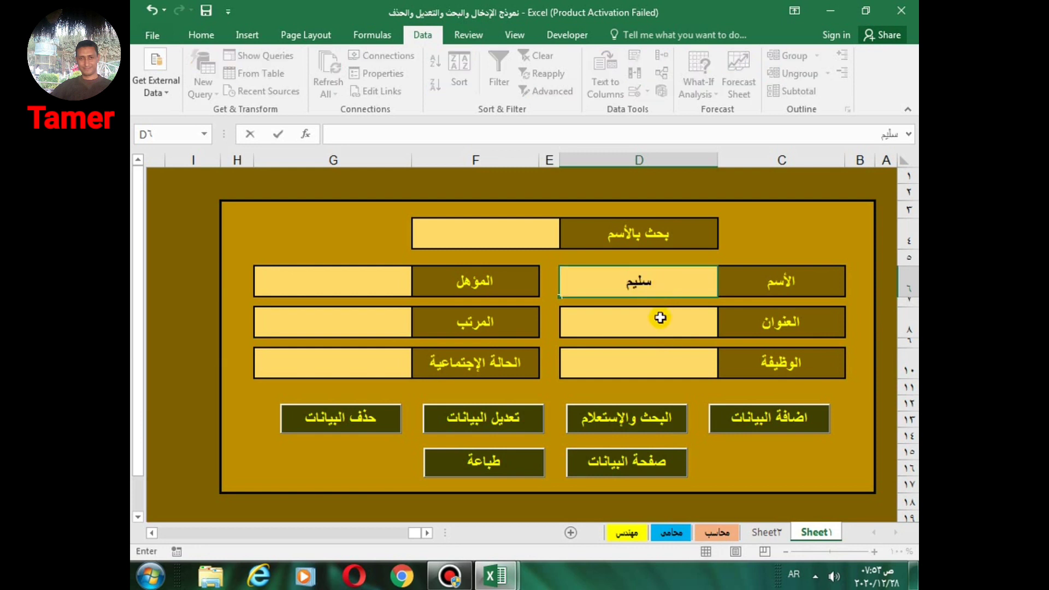
pyautogui.click(660, 317)
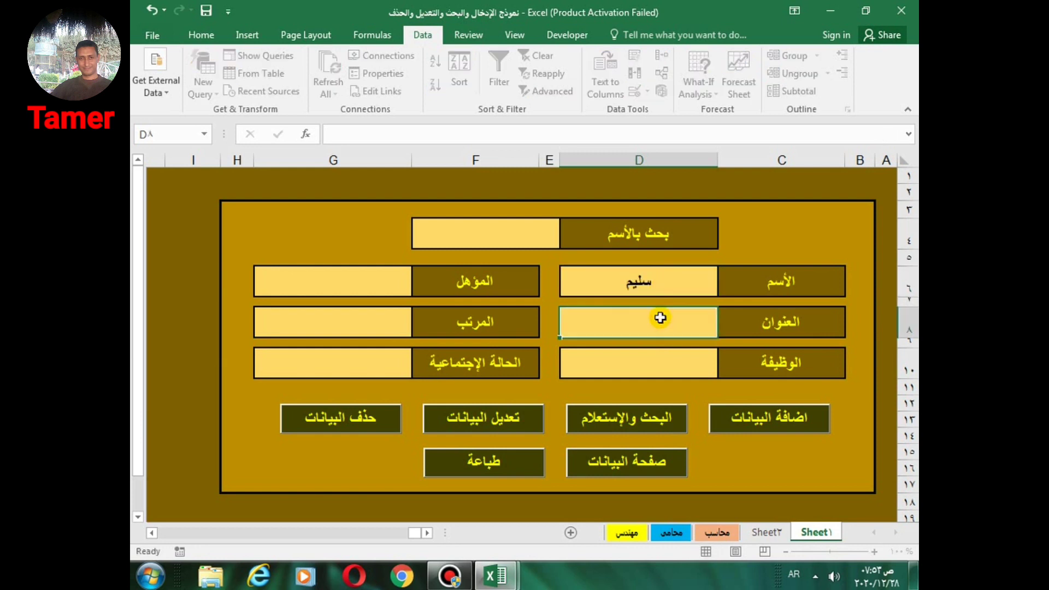
pyautogui.write('الجيزه')
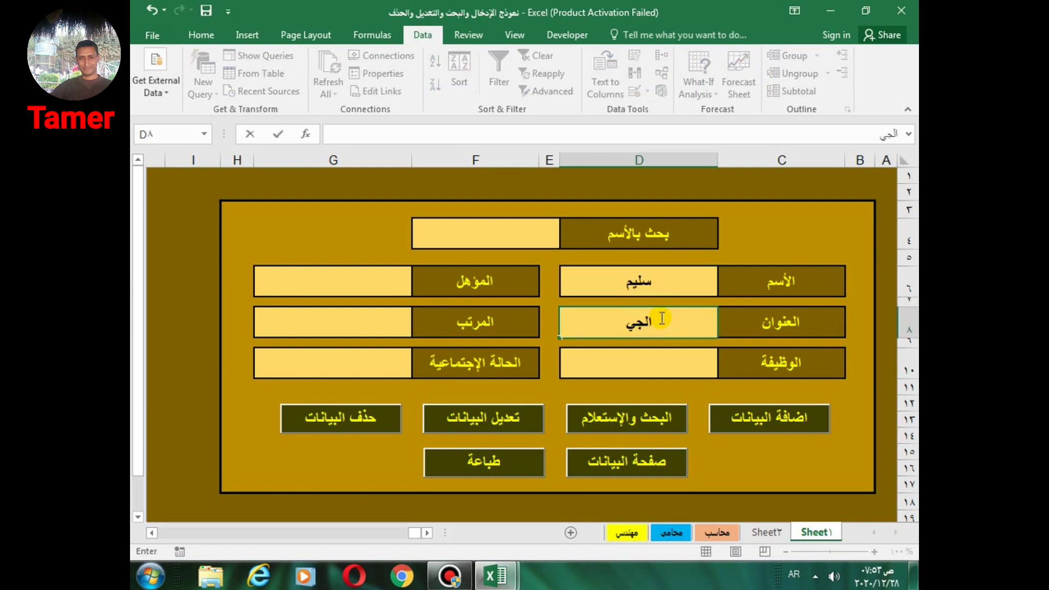
pyautogui.click(652, 356)
pyautogui.write('محامى')
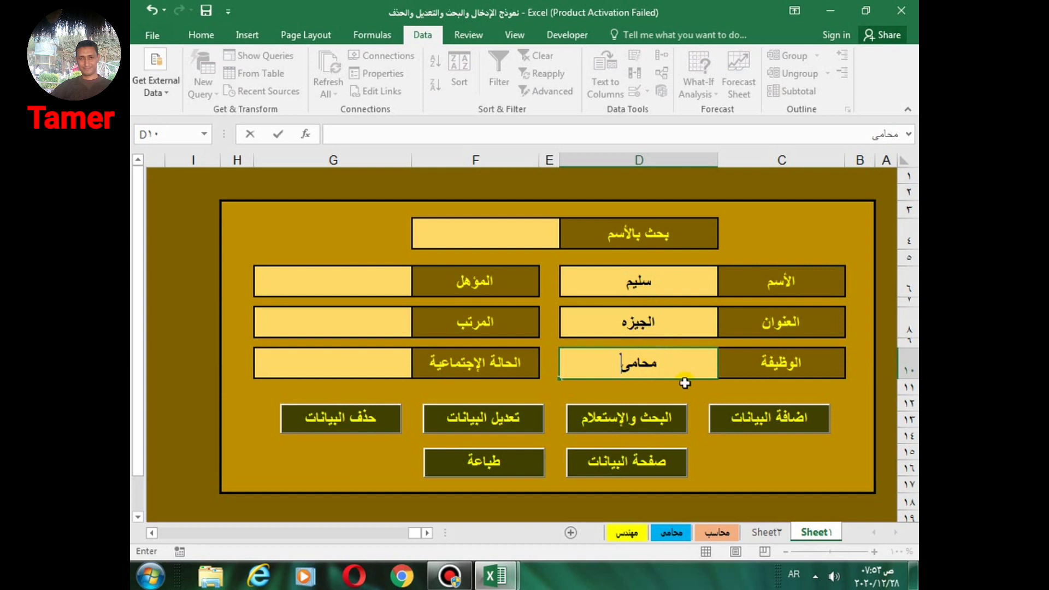
pyautogui.click(765, 424)
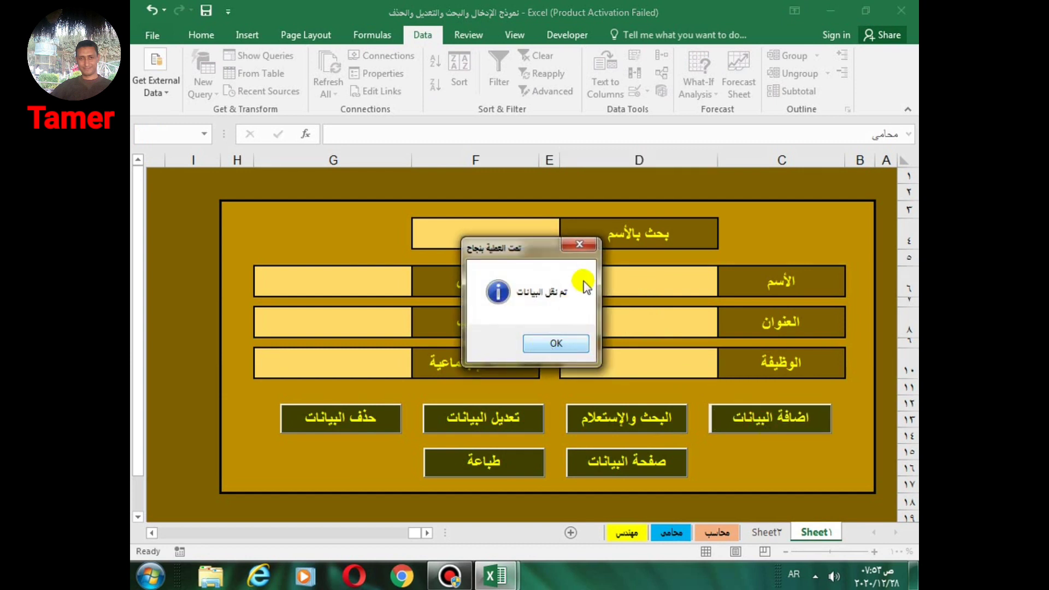
pyautogui.click(557, 345)
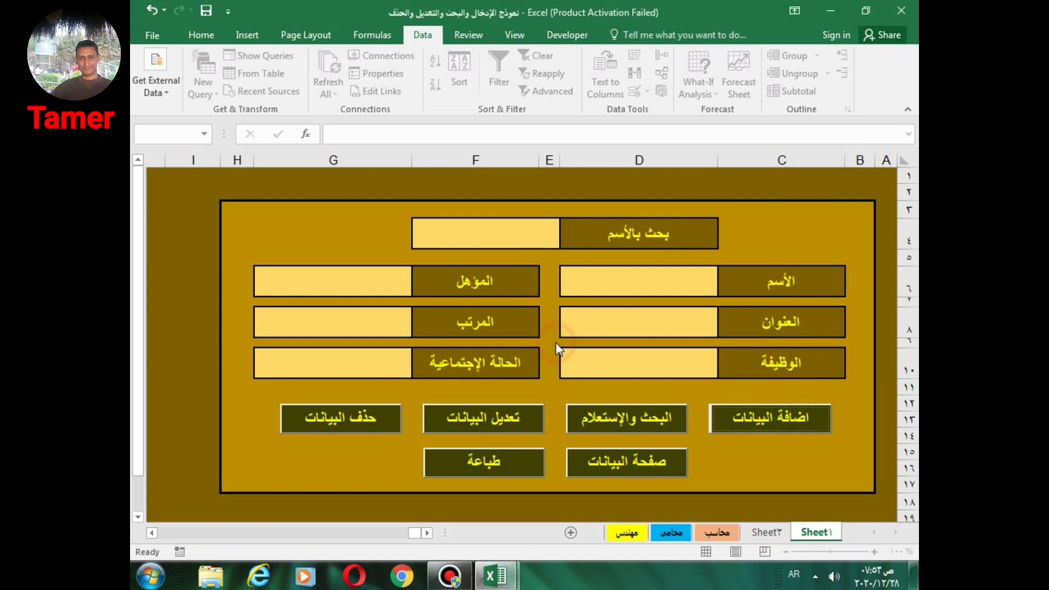
pyautogui.click(678, 535)
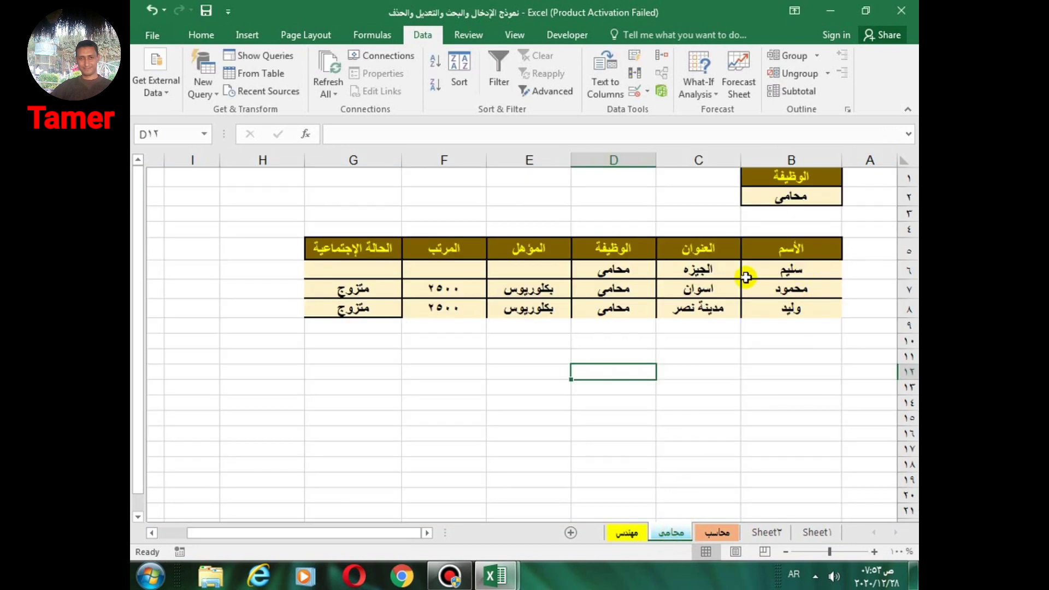
pyautogui.click(718, 535)
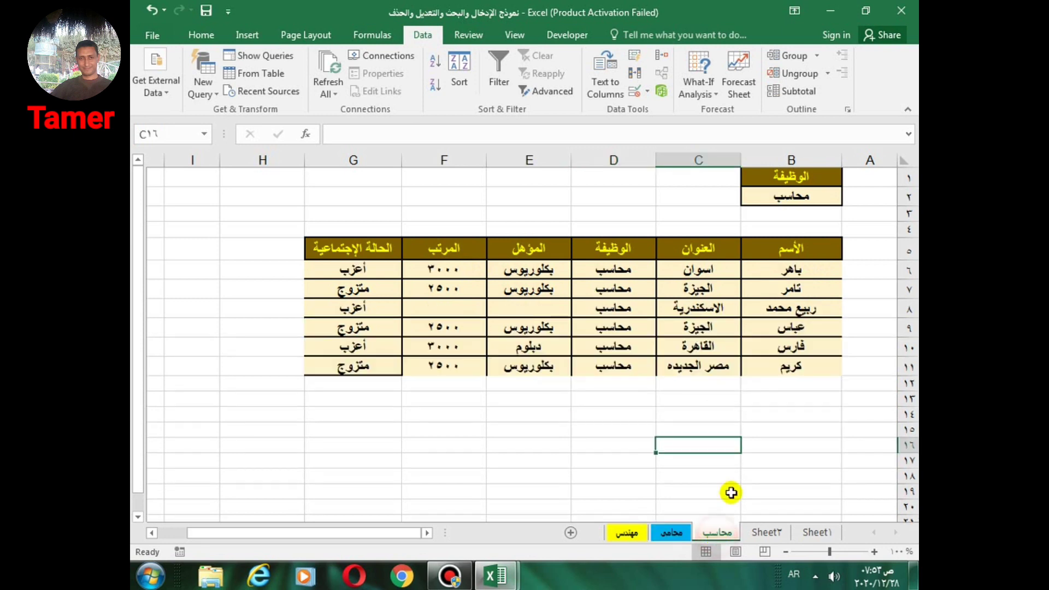
pyautogui.click(816, 534)
pyautogui.click(656, 288)
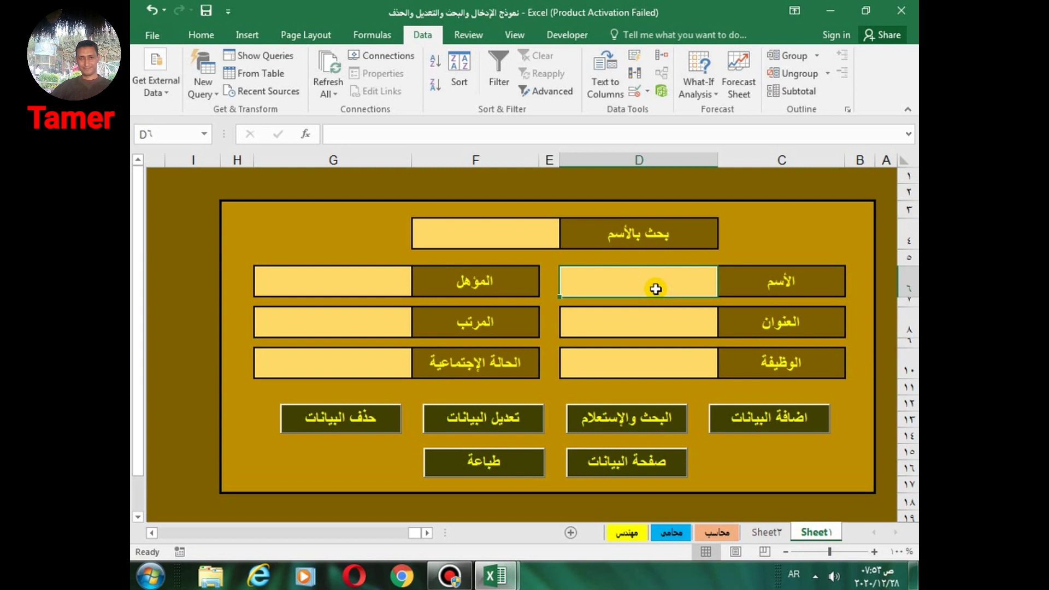
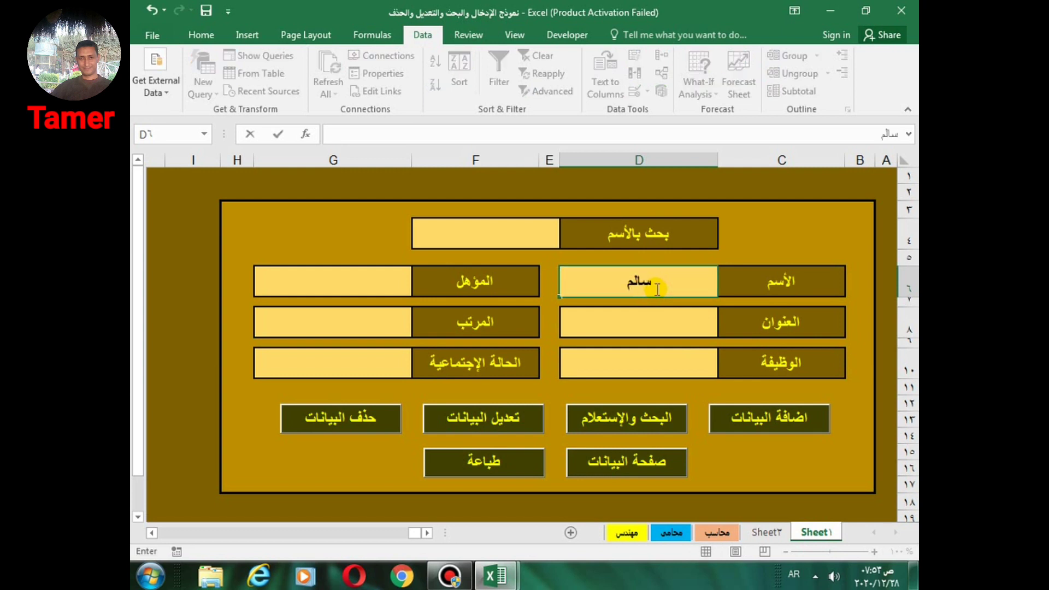
# Enter an employee's name, address الجيزة and job محاسب, submit the record and dismiss the confirmation.
pyautogui.click(641, 324)
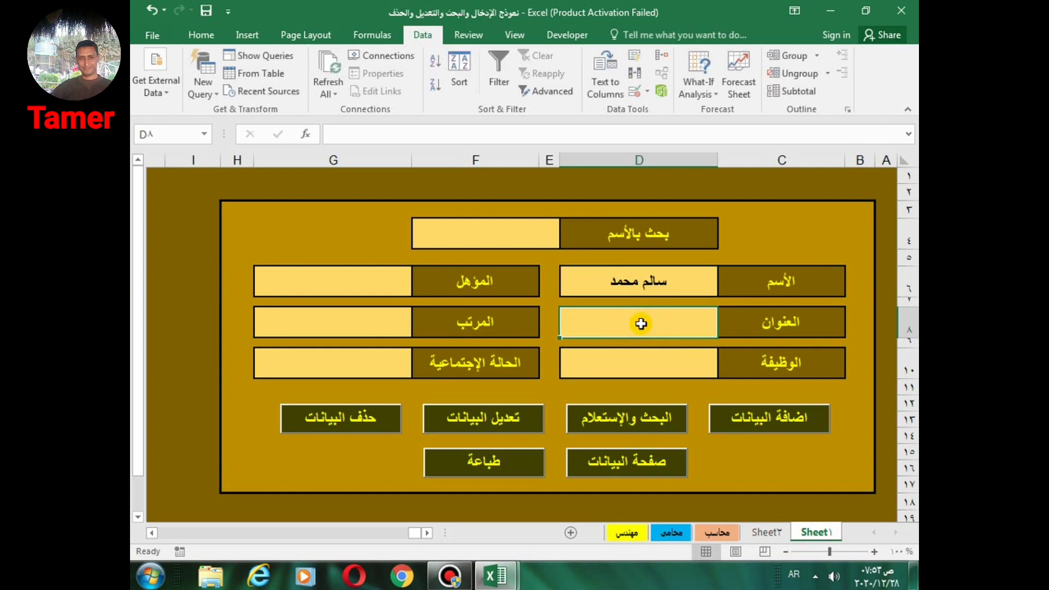
pyautogui.write('الجيزة')
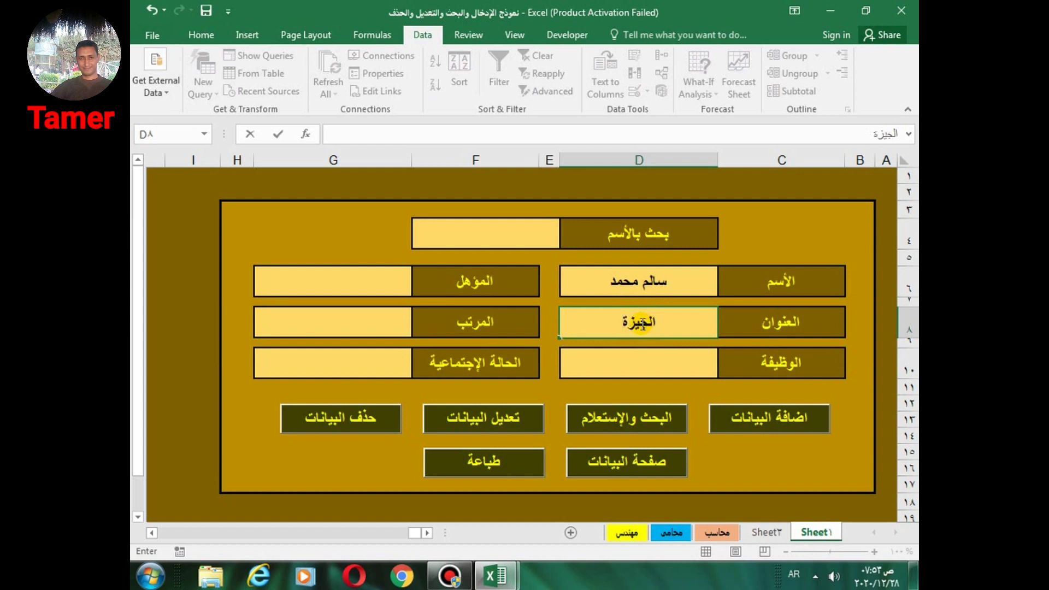
pyautogui.click(654, 363)
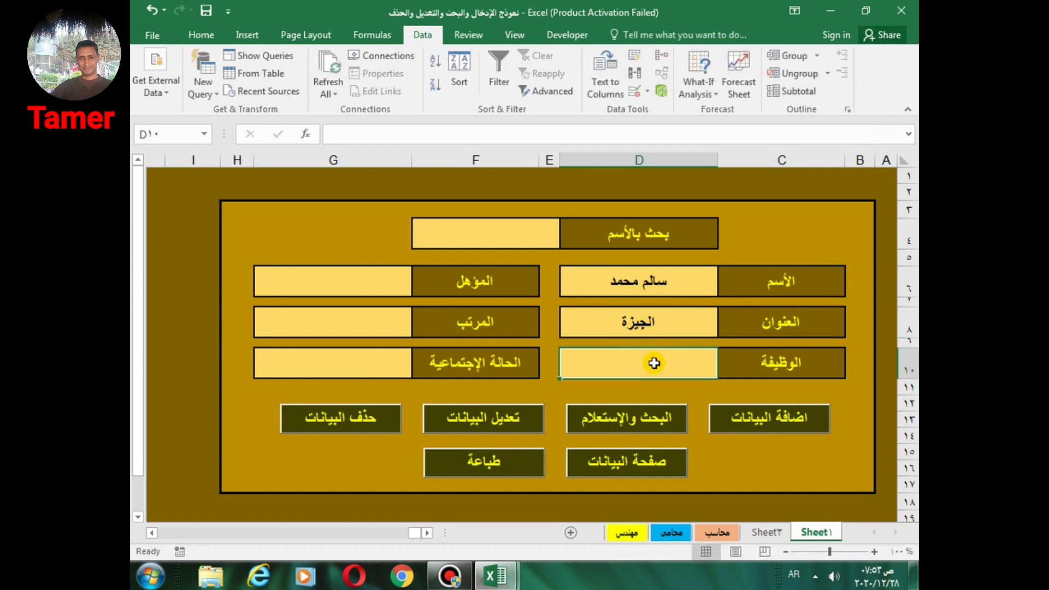
pyautogui.write('محاسب')
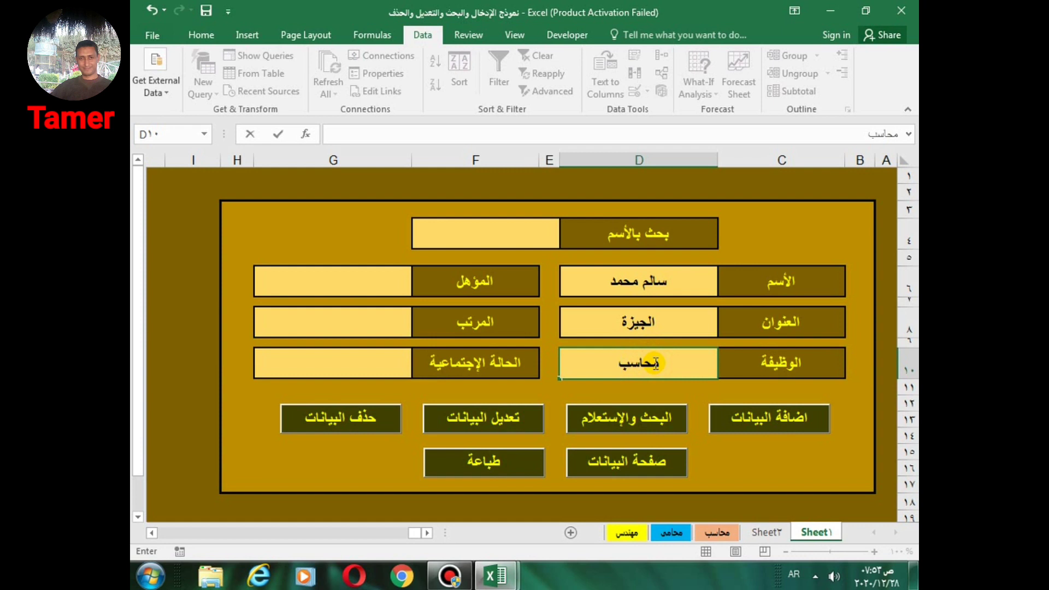
pyautogui.click(766, 421)
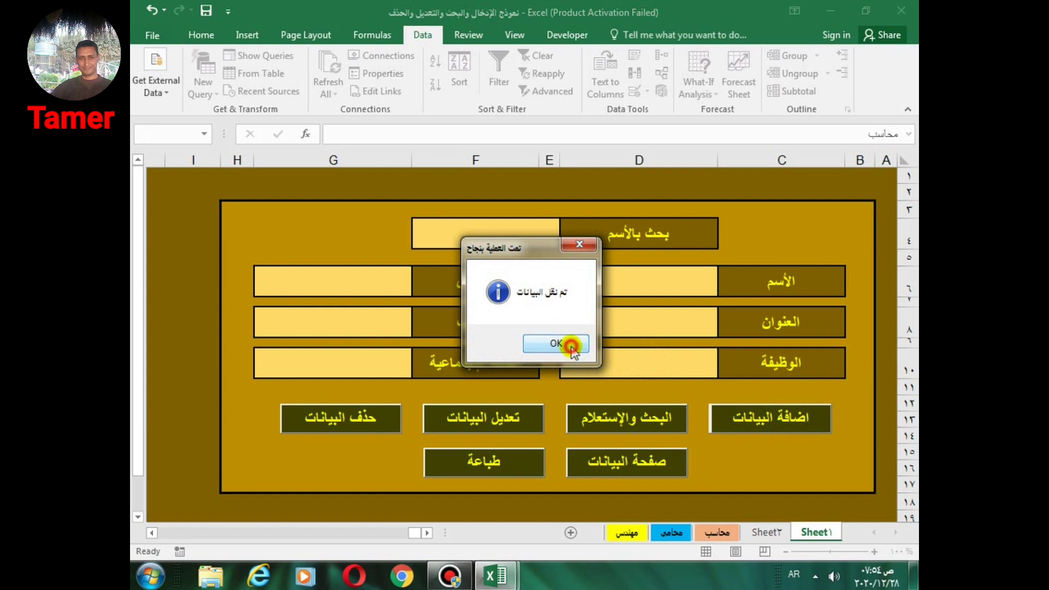
pyautogui.click(571, 345)
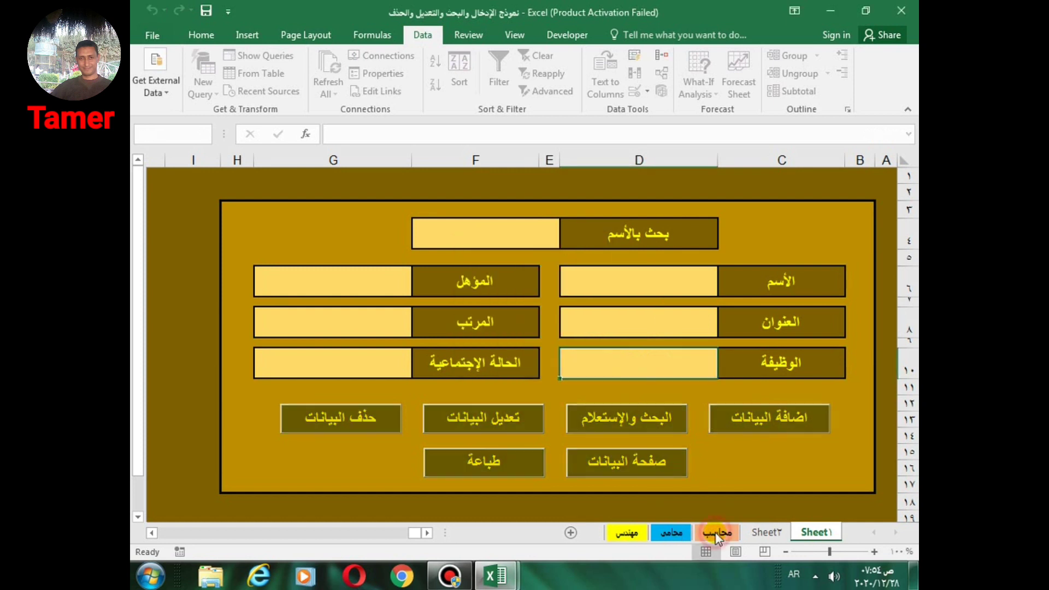
# Check the محاسب and مهندس sheets, insert a new blank Sheet6, then view Sheet2's employee table.
pyautogui.click(717, 534)
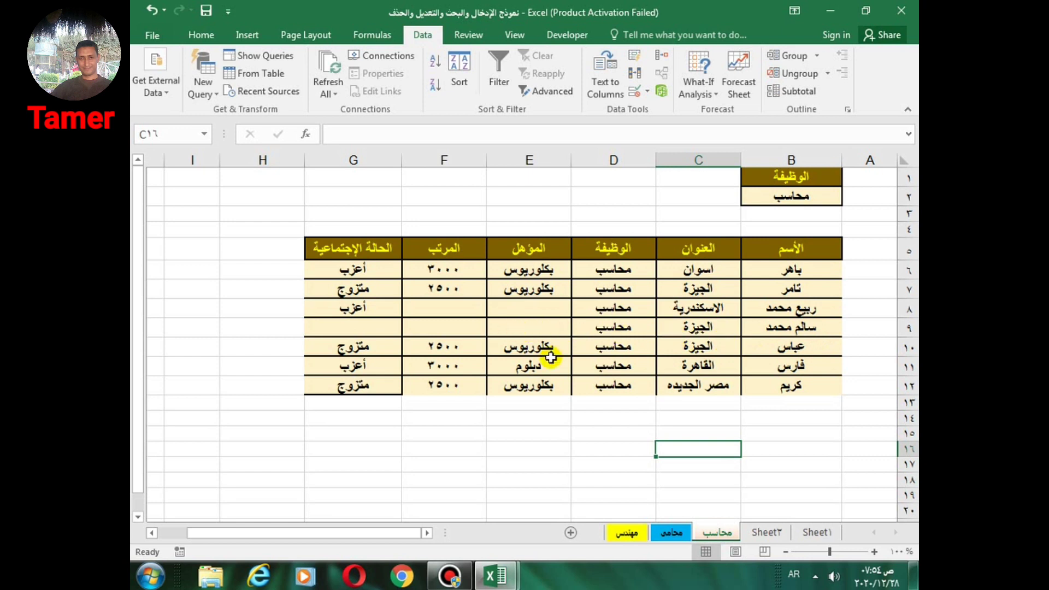
pyautogui.click(628, 534)
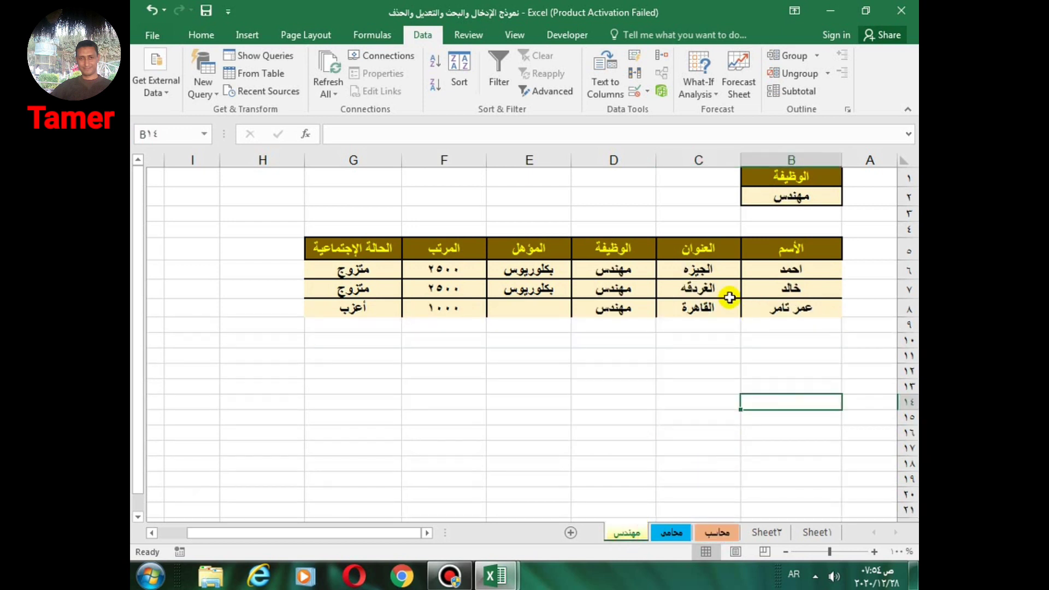
pyautogui.click(570, 533)
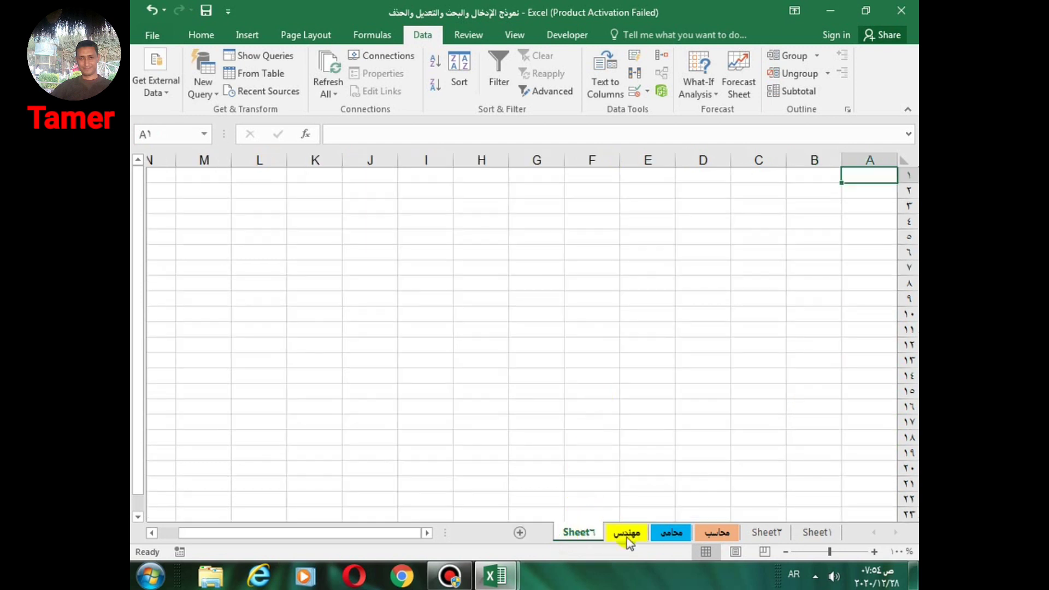
pyautogui.click(754, 533)
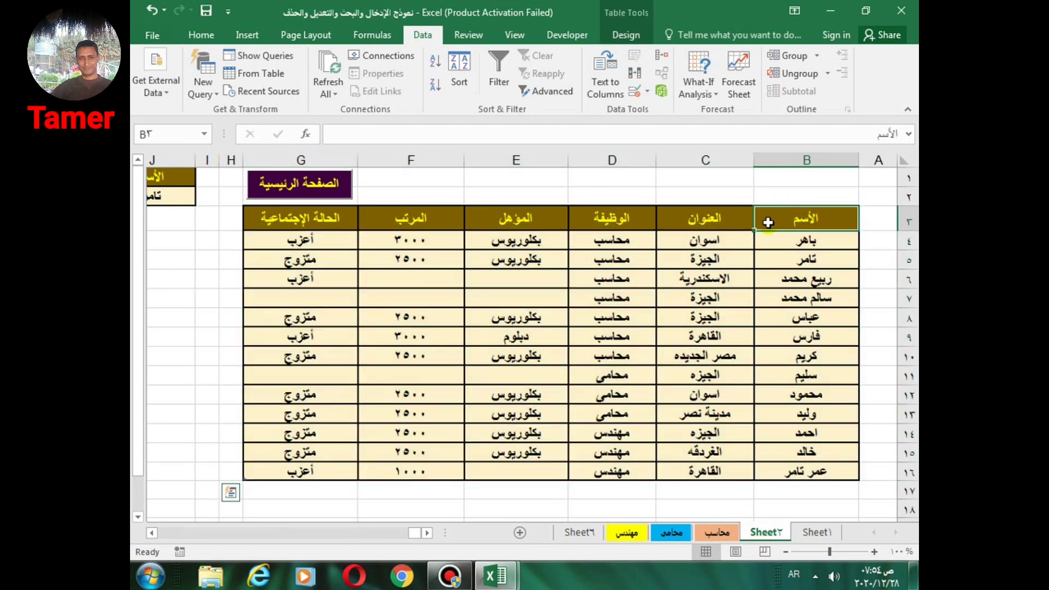
# Copy Sheet2's header row B3:G3 into B5 on Sheet6 and widen columns B–G to fit.
pyautogui.moveTo(769, 222); pyautogui.dragTo(313, 224)
pyautogui.rightClick(314, 224)
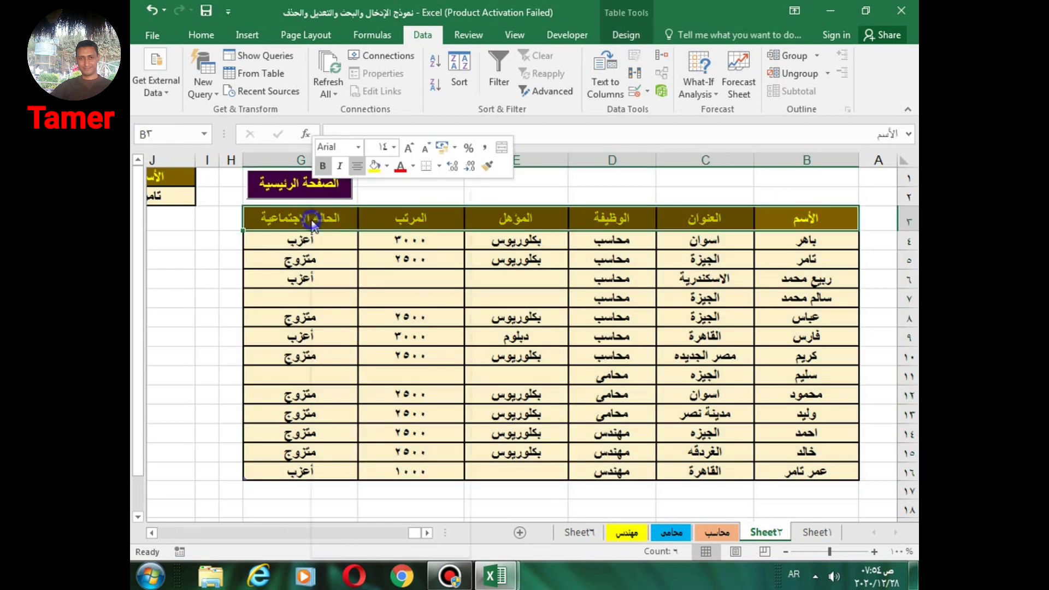
pyautogui.click(342, 218)
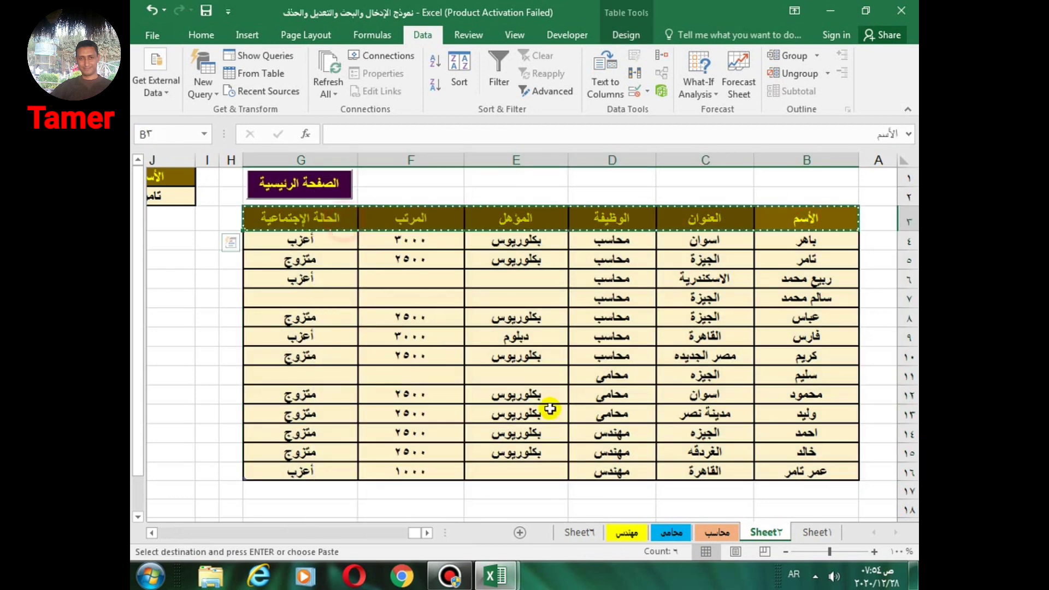
pyautogui.click(576, 533)
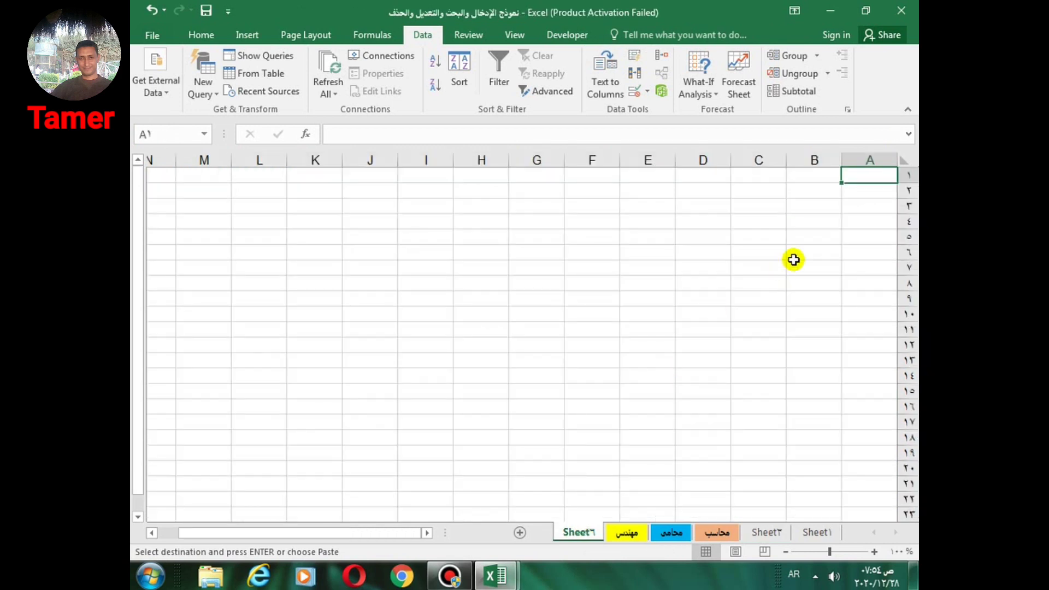
pyautogui.rightClick(808, 237)
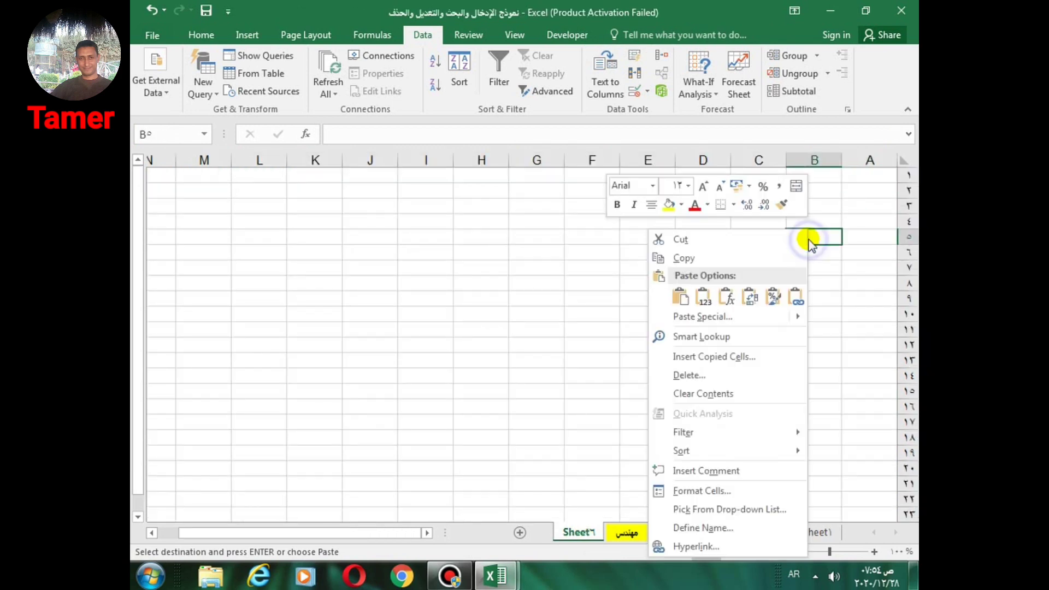
pyautogui.click(686, 299)
pyautogui.click(686, 298)
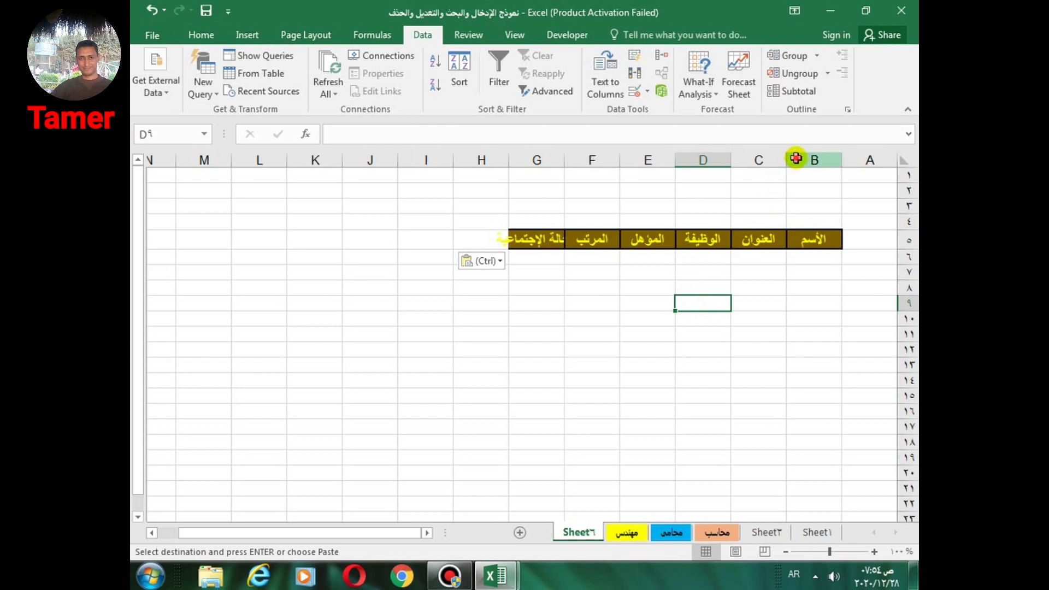
pyautogui.moveTo(796, 159)
pyautogui.mouseDown()
pyautogui.moveTo(541, 160)
pyautogui.moveTo(527, 171)
pyautogui.mouseUp()
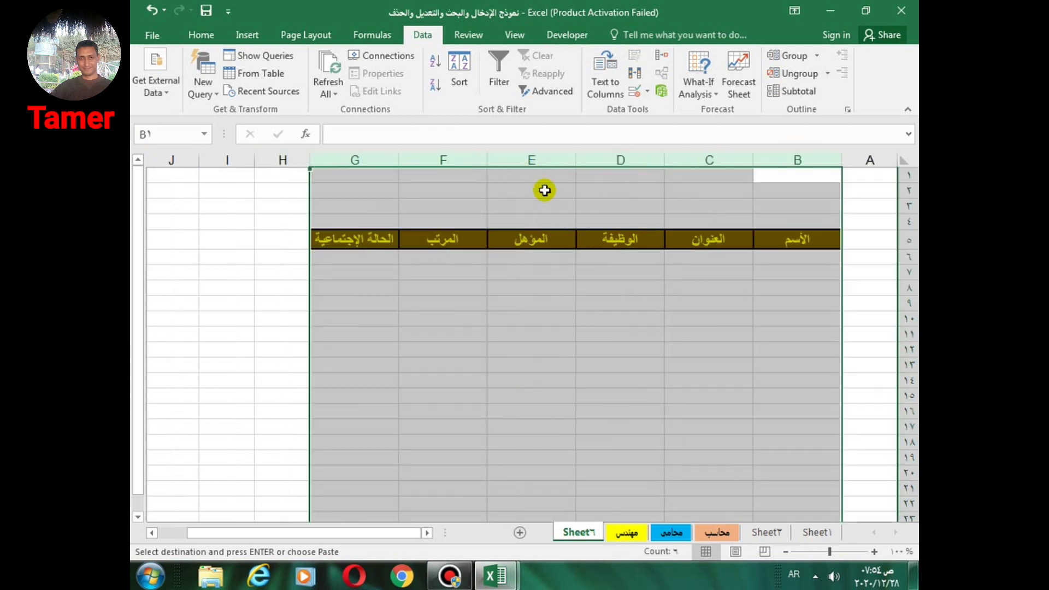
pyautogui.click(558, 348)
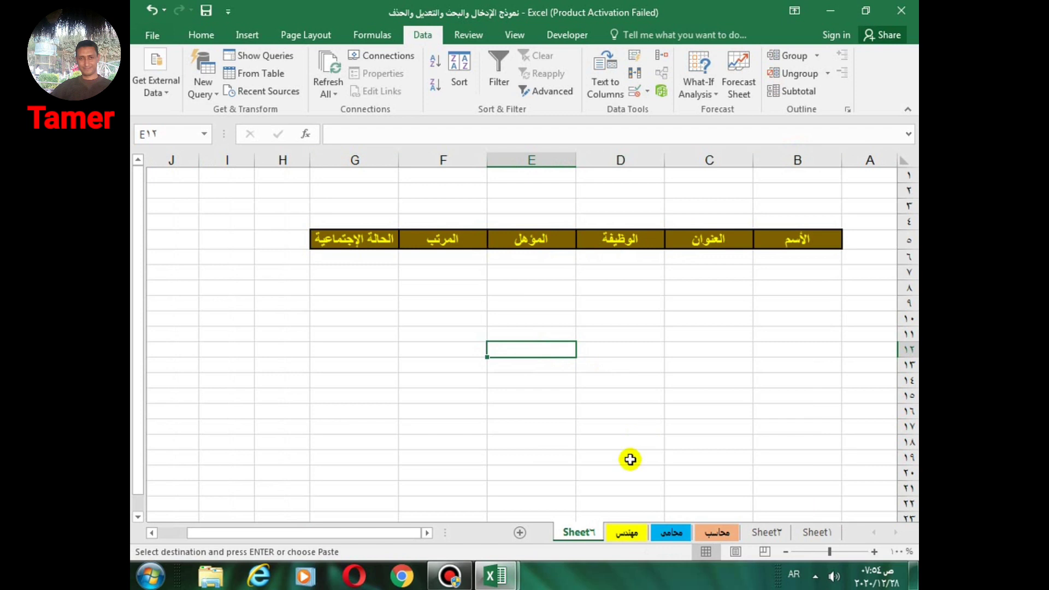
# Rename Sheet6 to 'مندوب مبيعات' and colour its tab light green.
pyautogui.rightClick(585, 538)
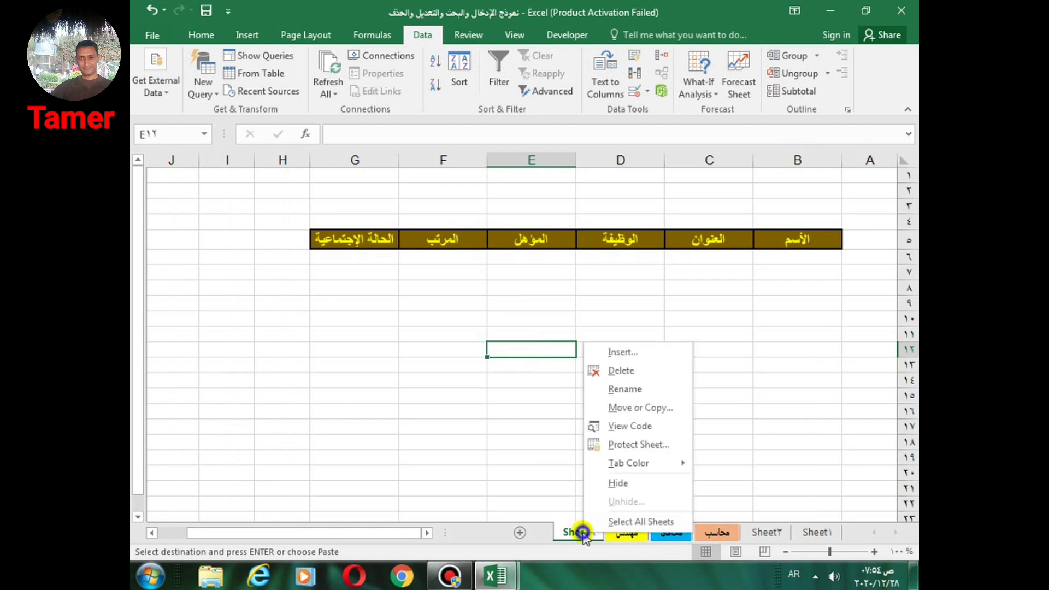
pyautogui.click(625, 392)
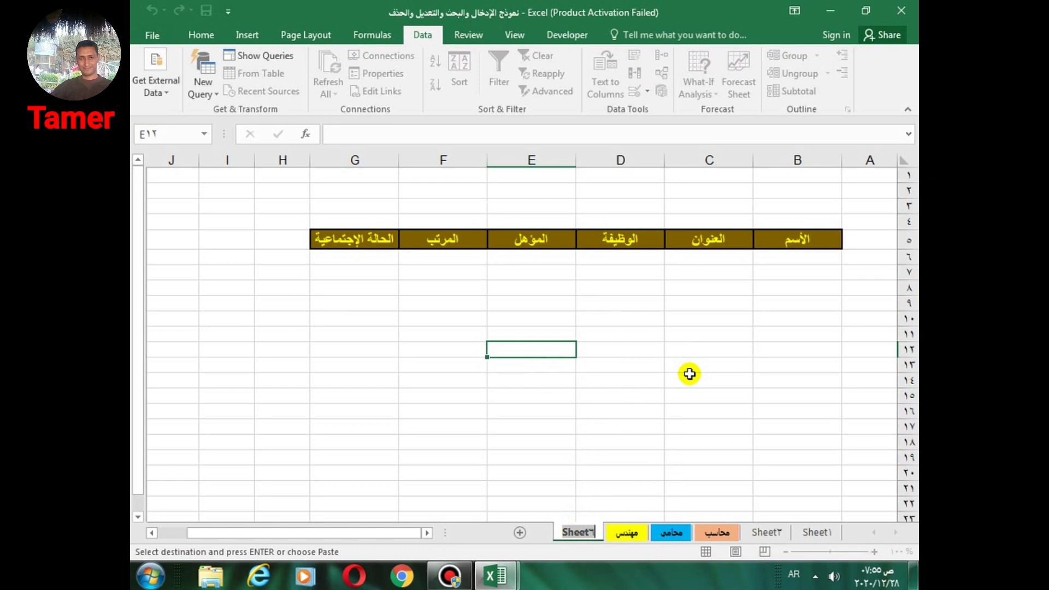
pyautogui.write('مندوب')
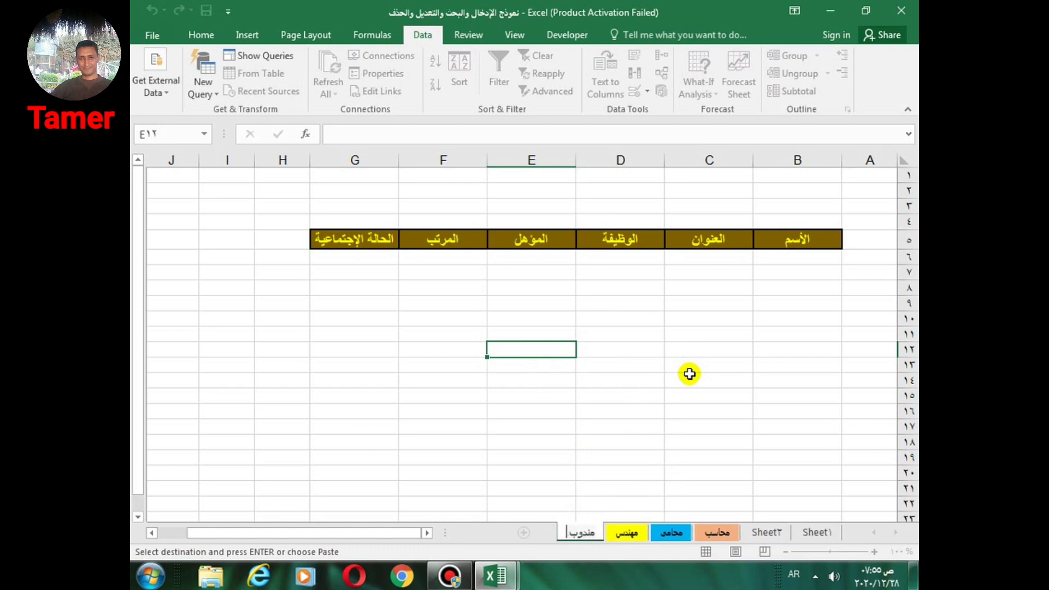
pyautogui.write(' مبيعا')
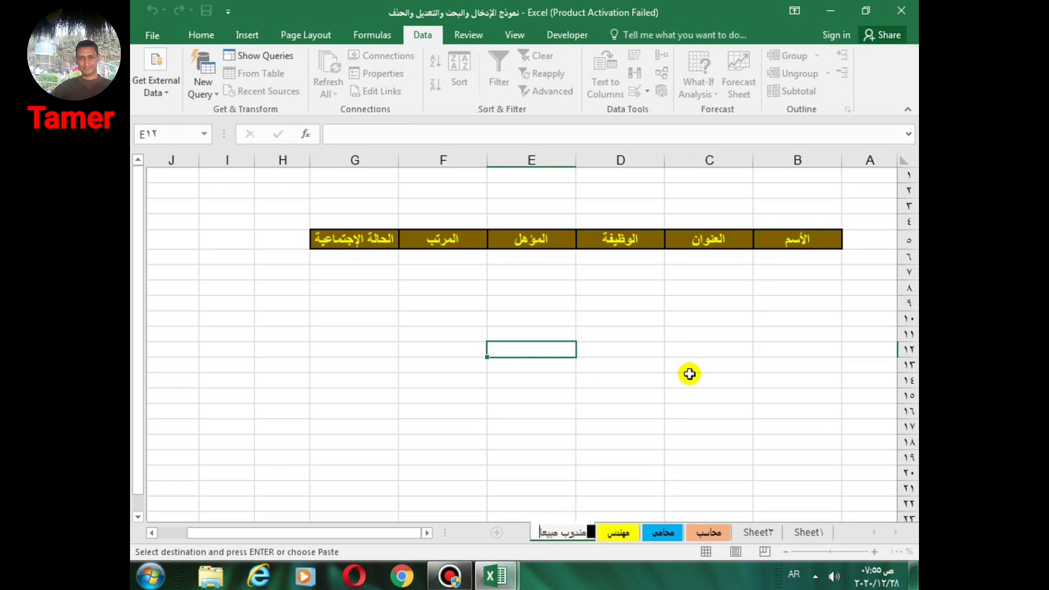
pyautogui.write('ت')
pyautogui.click(690, 374)
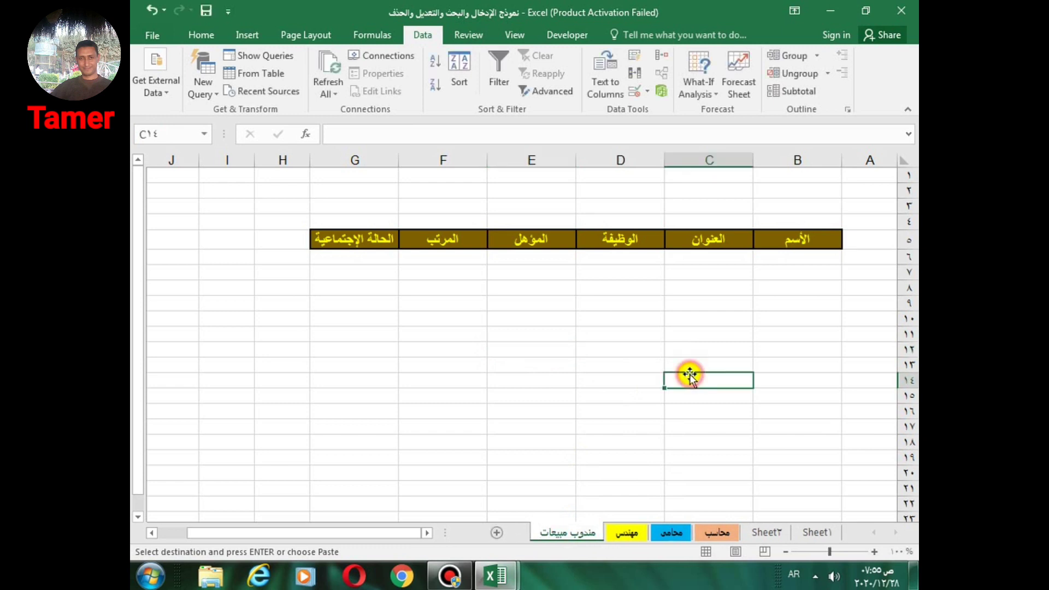
pyautogui.rightClick(578, 533)
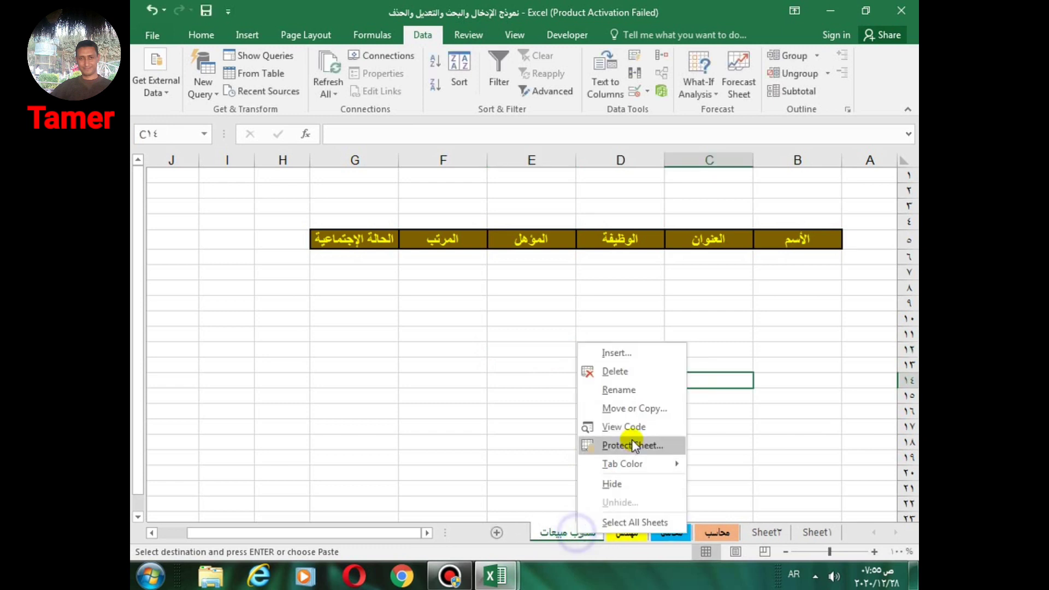
pyautogui.moveTo(623, 464)
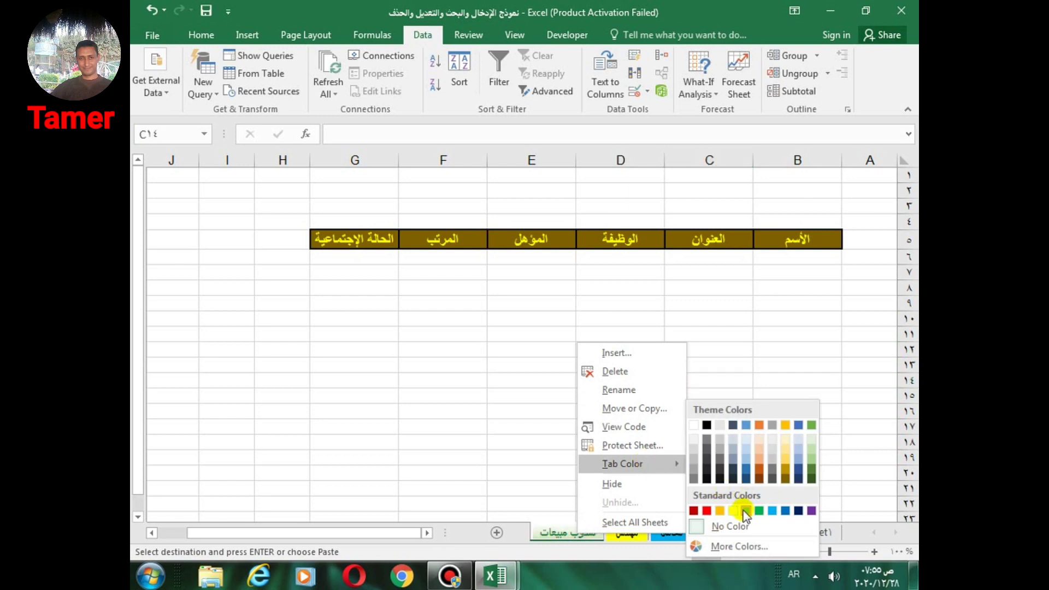
pyautogui.click(737, 510)
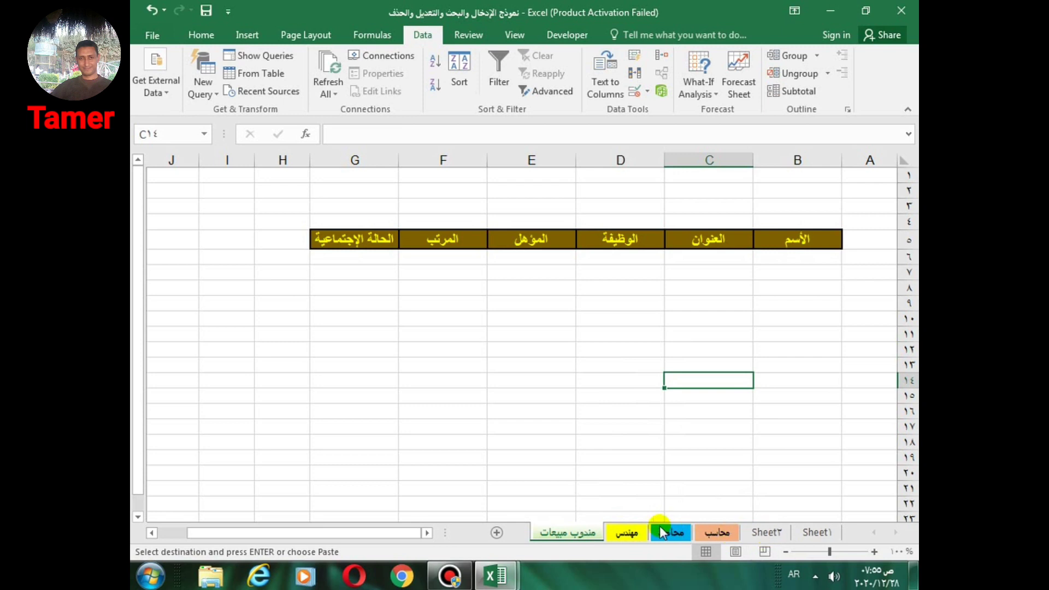
# Copy the B1:B2 job criteria from the مهندس sheet into B1 of مندوب مبيعات.
pyautogui.click(639, 528)
pyautogui.moveTo(795, 176); pyautogui.dragTo(799, 192)
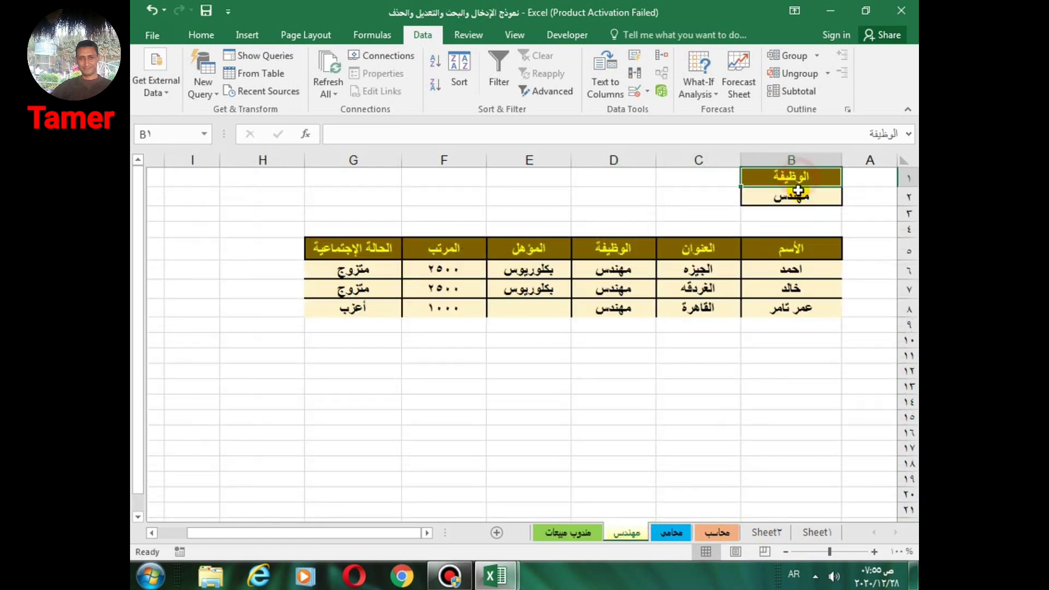
pyautogui.press('Return')
pyautogui.rightClick(799, 191)
pyautogui.click(733, 217)
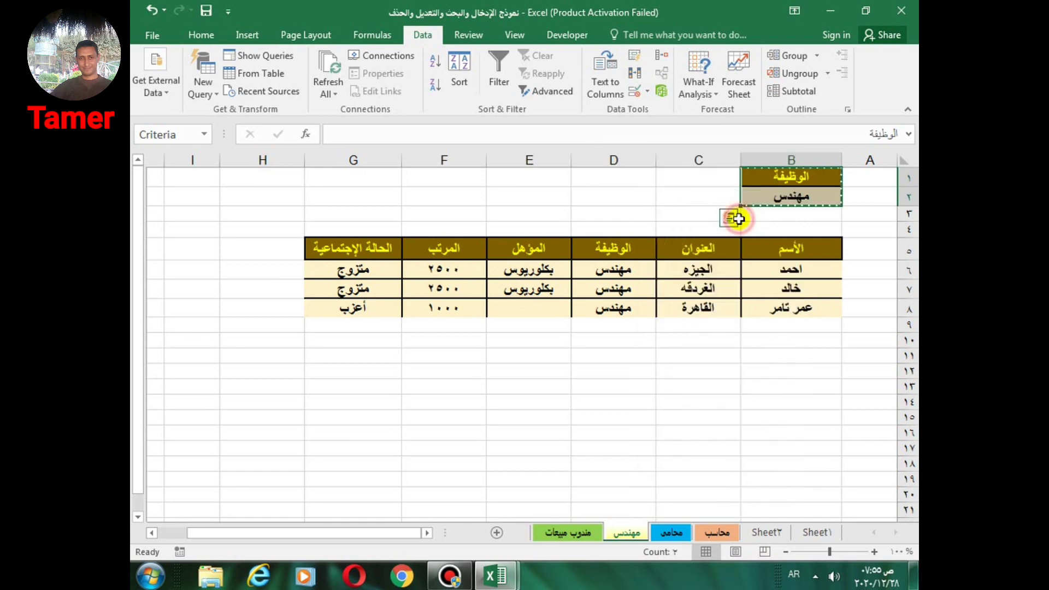
pyautogui.click(561, 532)
pyautogui.click(730, 377)
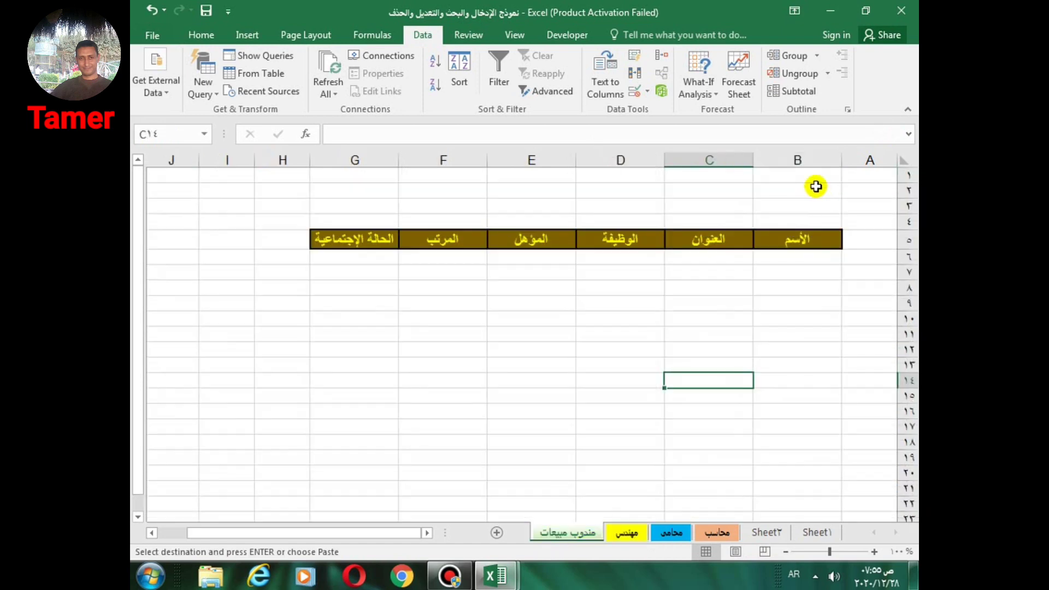
pyautogui.rightClick(797, 176)
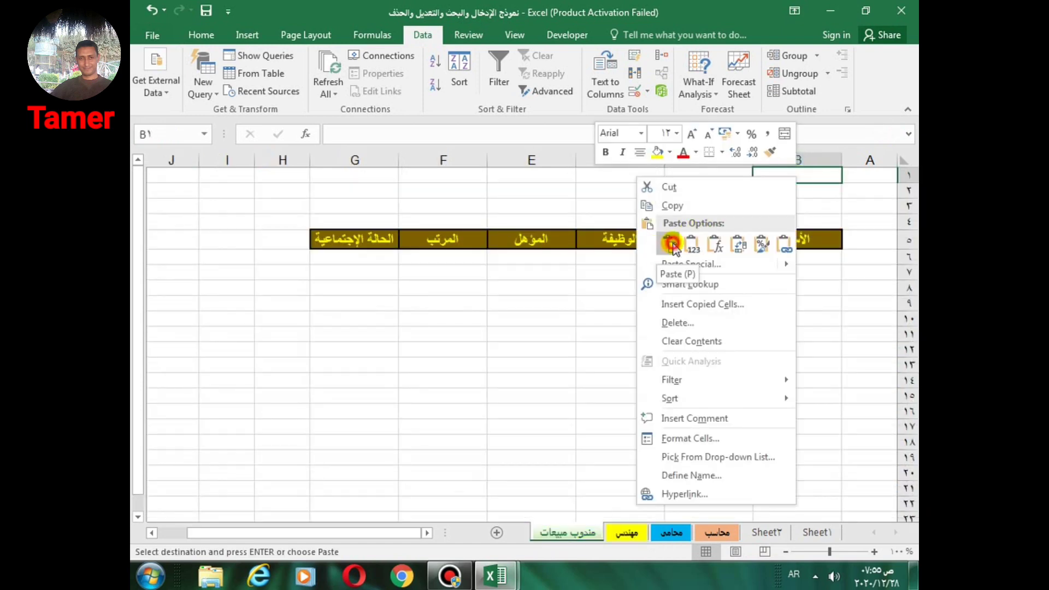
pyautogui.click(678, 242)
# Replace the job title in B2 with 'مندوب مبيعات'.
pyautogui.click(796, 197)
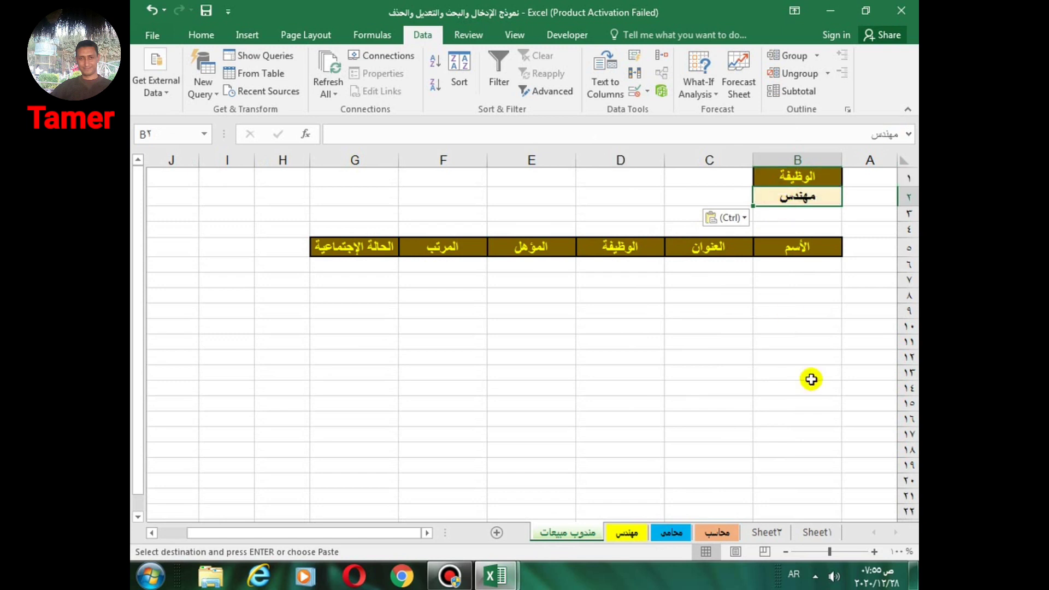
pyautogui.press('Delete')
pyautogui.write('مندو')
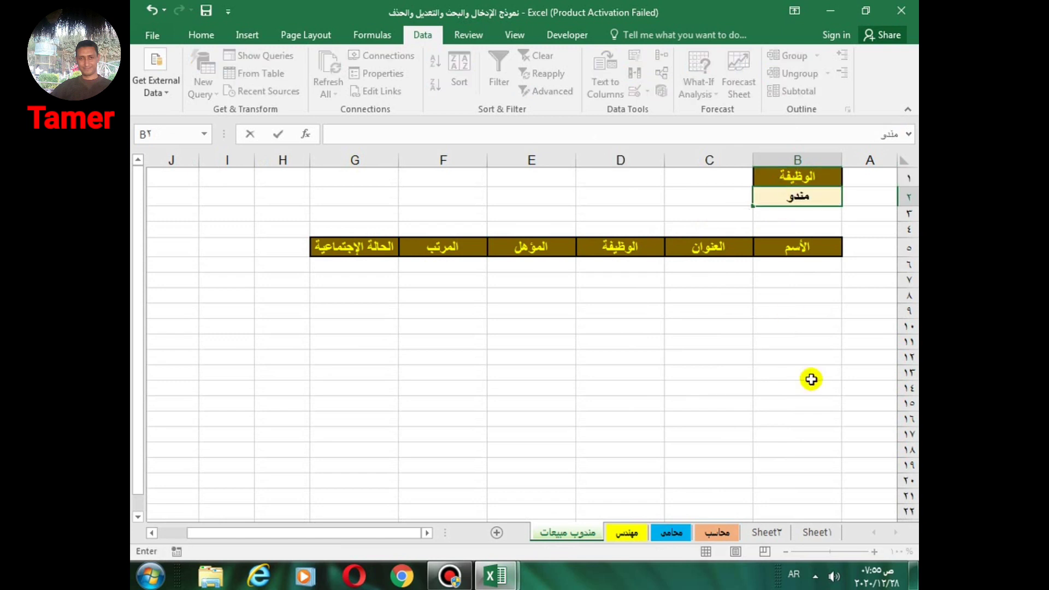
pyautogui.write('ب مبيعا')
pyautogui.write('ت')
pyautogui.click(811, 379)
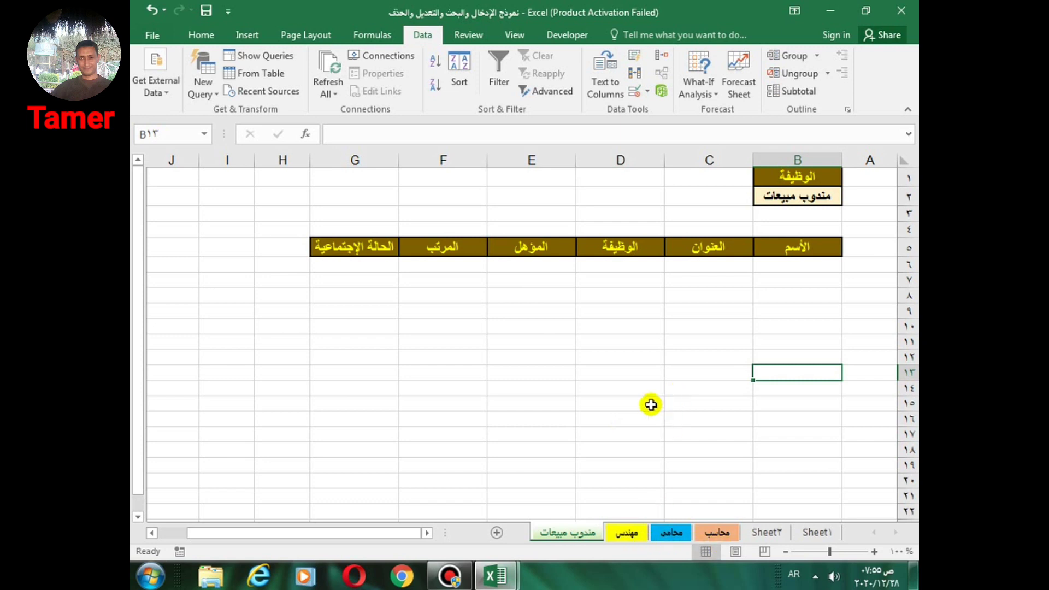
# Start recording a macro and set an Advanced Filter list range of Sheet٢ B3:G1000, copying to another location.
pyautogui.click(180, 552)
pyautogui.write('h_ع')
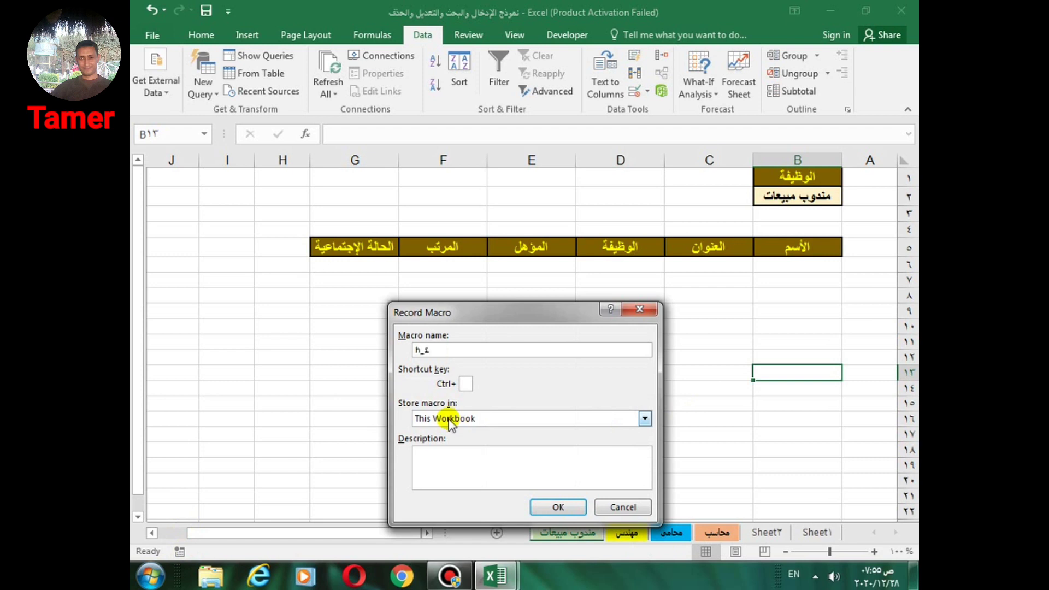
pyautogui.click(559, 508)
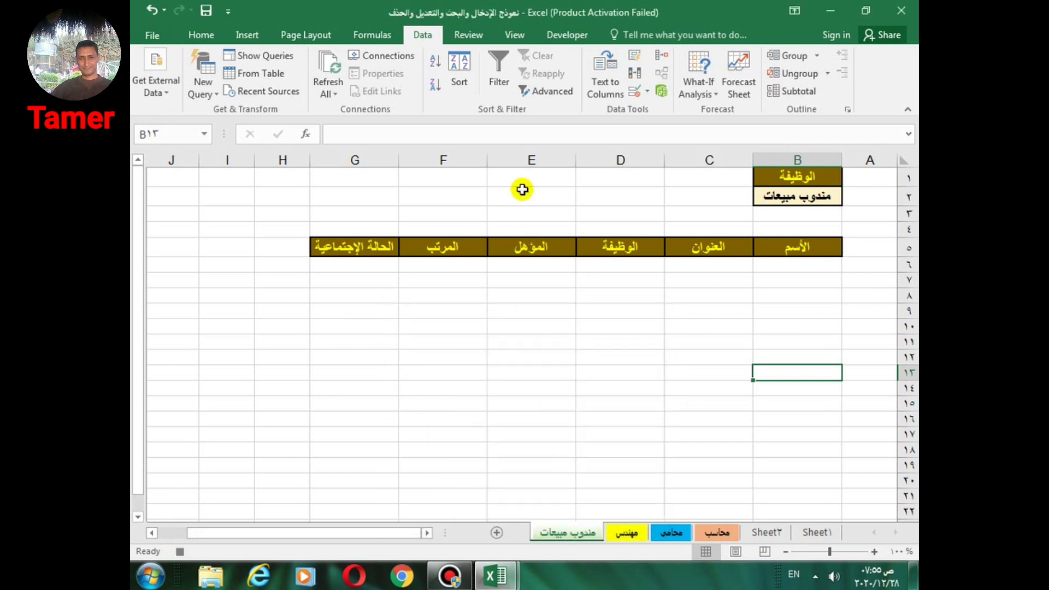
pyautogui.click(549, 92)
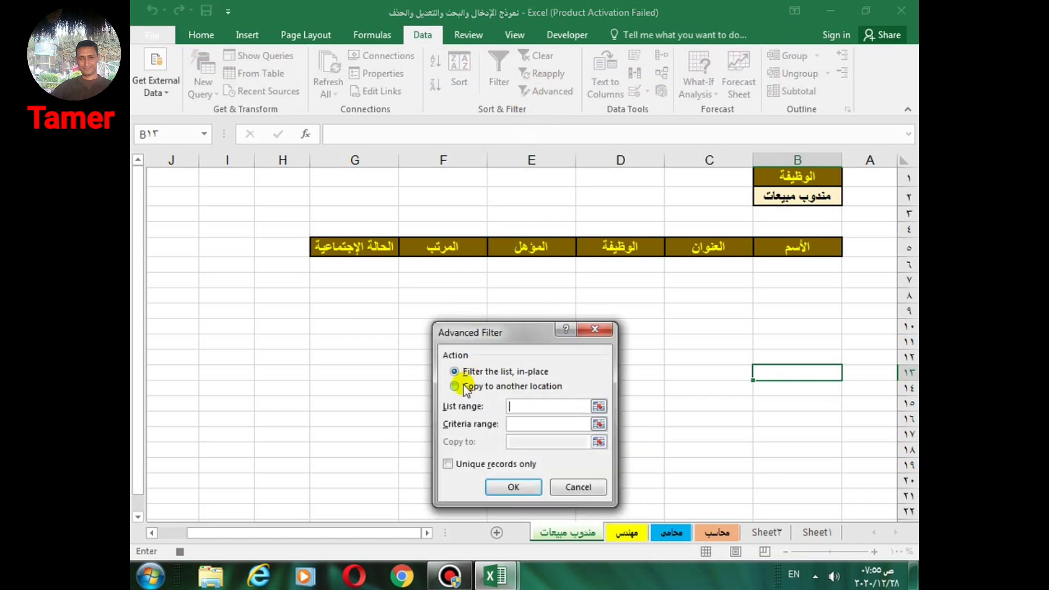
pyautogui.click(469, 387)
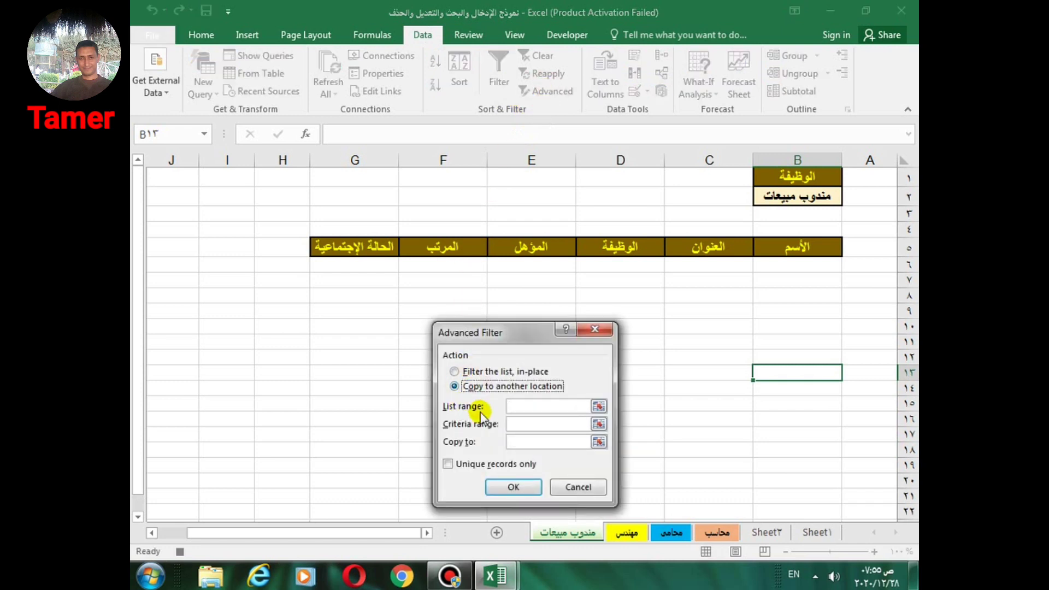
pyautogui.click(552, 406)
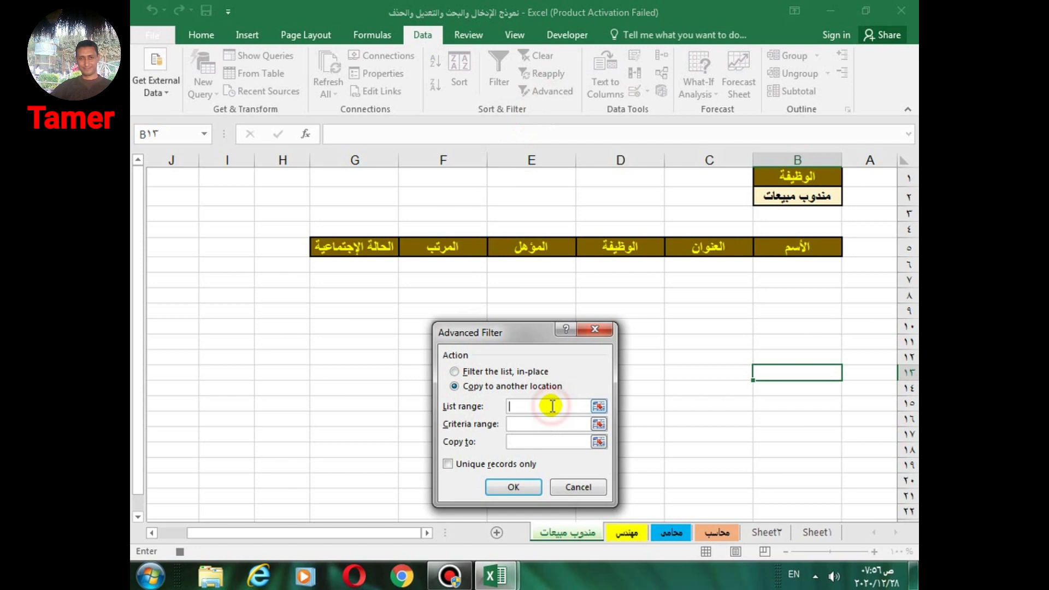
pyautogui.click(767, 533)
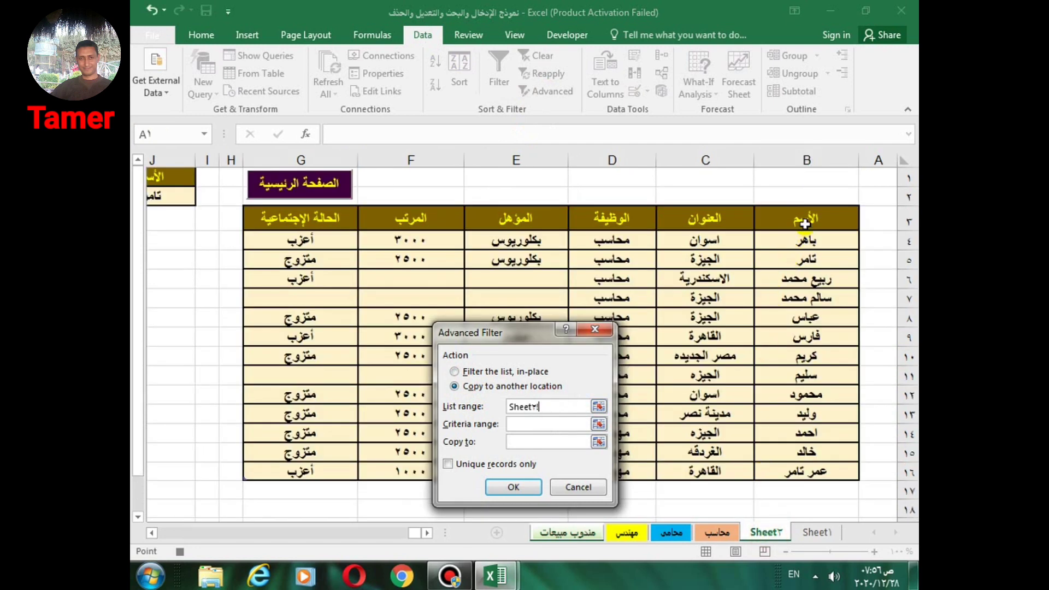
pyautogui.moveTo(804, 219)
pyautogui.mouseDown()
pyautogui.moveTo(385, 421)
pyautogui.moveTo(302, 474)
pyautogui.mouseUp()
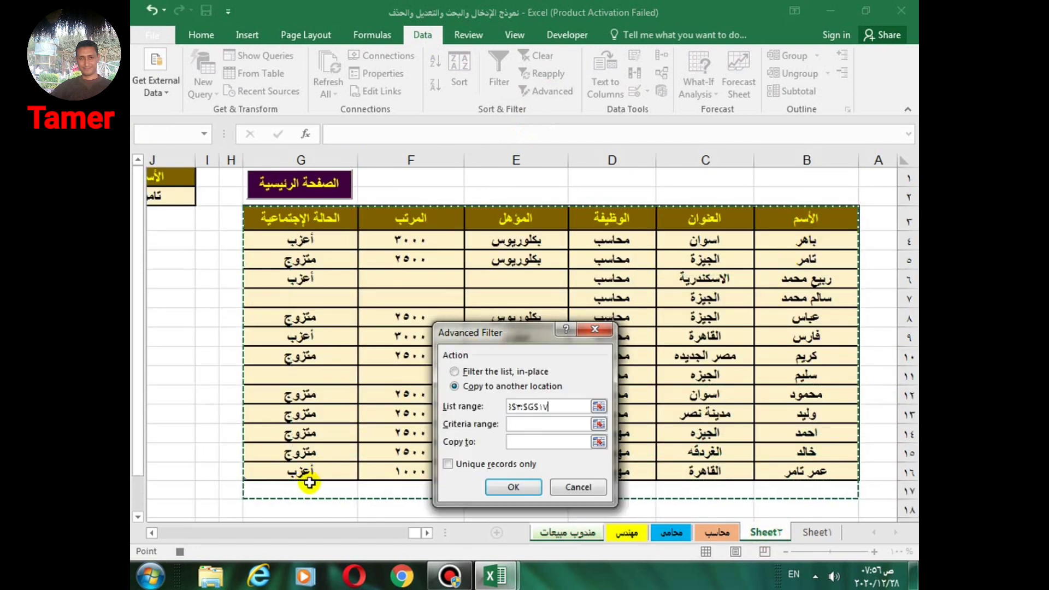
pyautogui.click(563, 407)
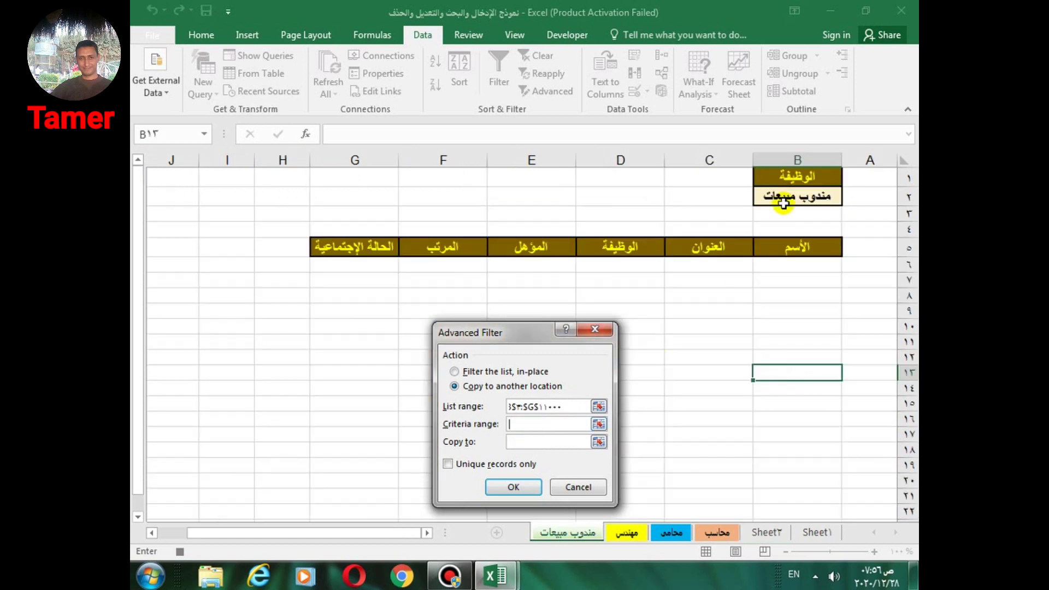
# Use criteria B1:B2 and output B5:G5, run the filter, then stop recording.
pyautogui.moveTo(794, 178); pyautogui.dragTo(797, 197)
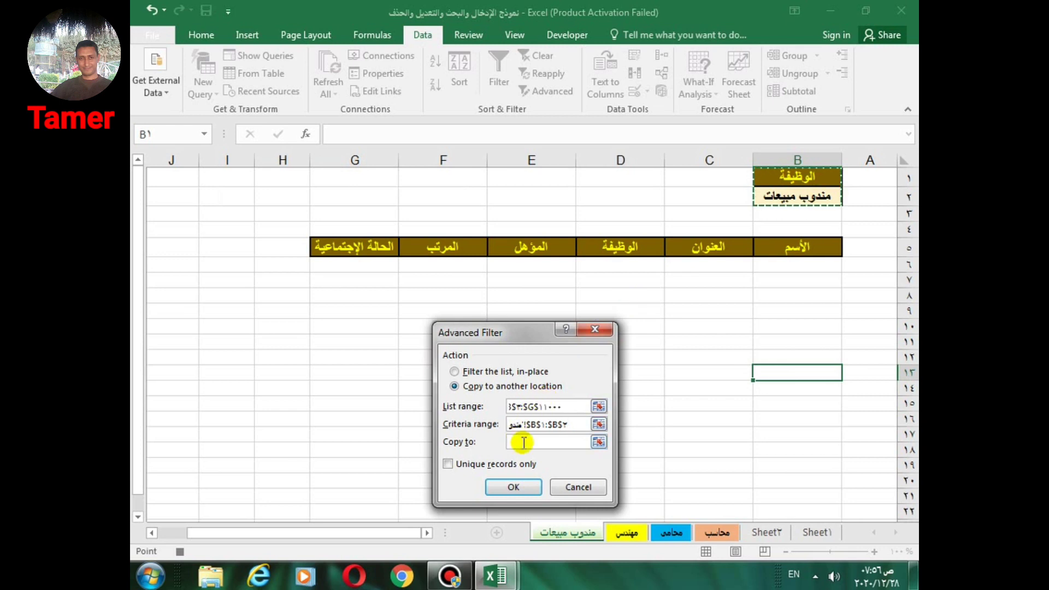
pyautogui.click(520, 442)
pyautogui.moveTo(806, 248); pyautogui.dragTo(374, 253)
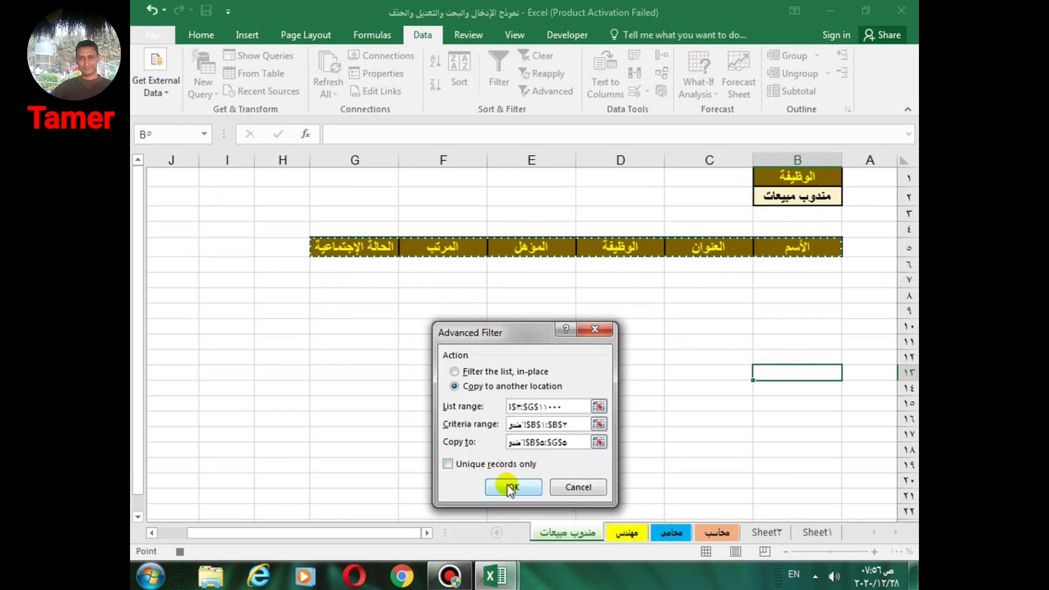
pyautogui.click(508, 487)
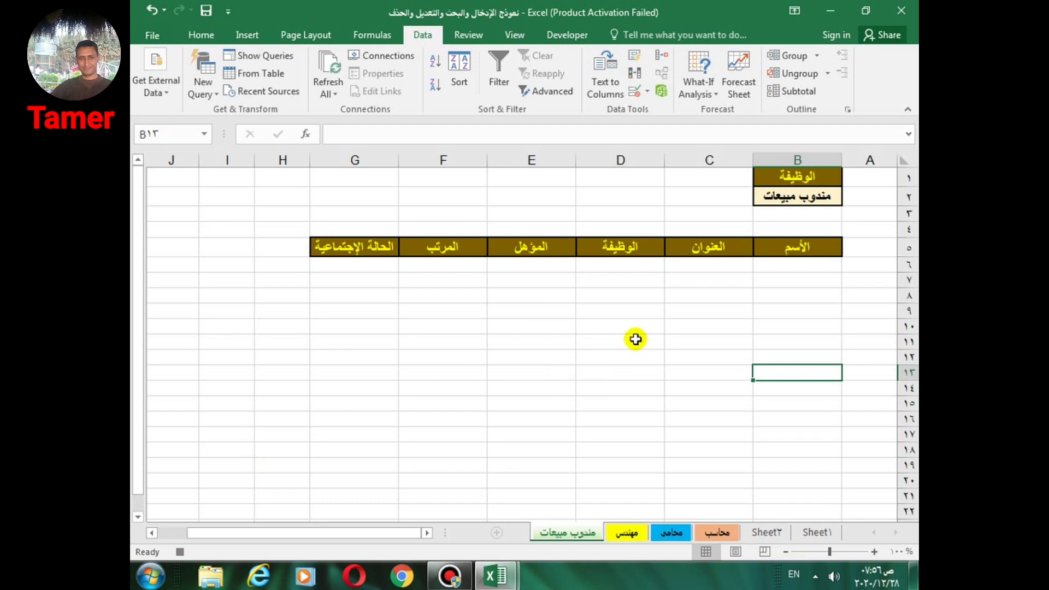
pyautogui.click(181, 552)
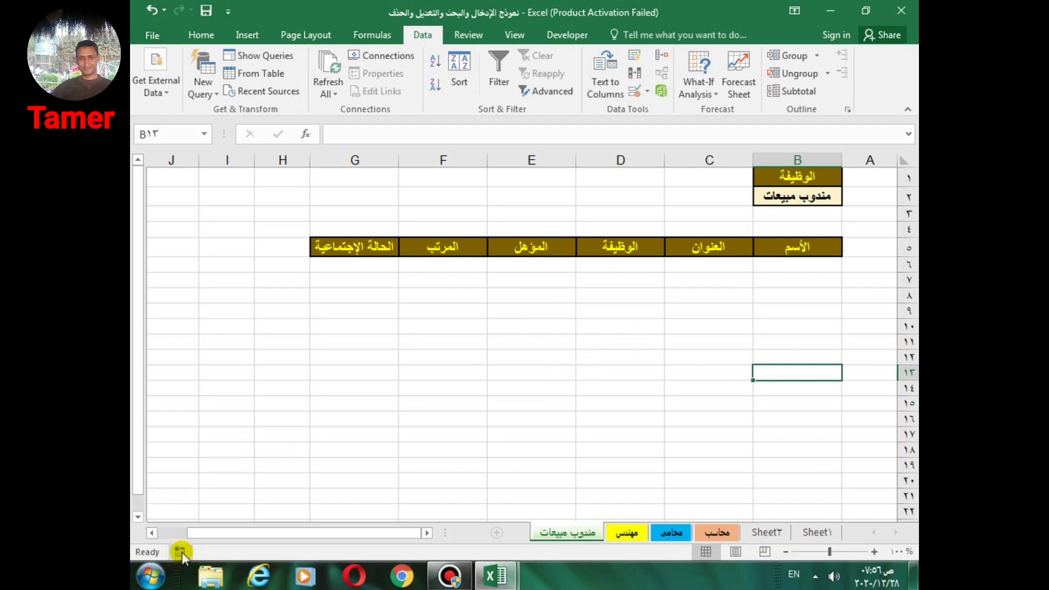
# Add a Worksheet_Activate procedure to the مندوب مبيعات sheet's code and begin typing its first line.
pyautogui.rightClick(556, 538)
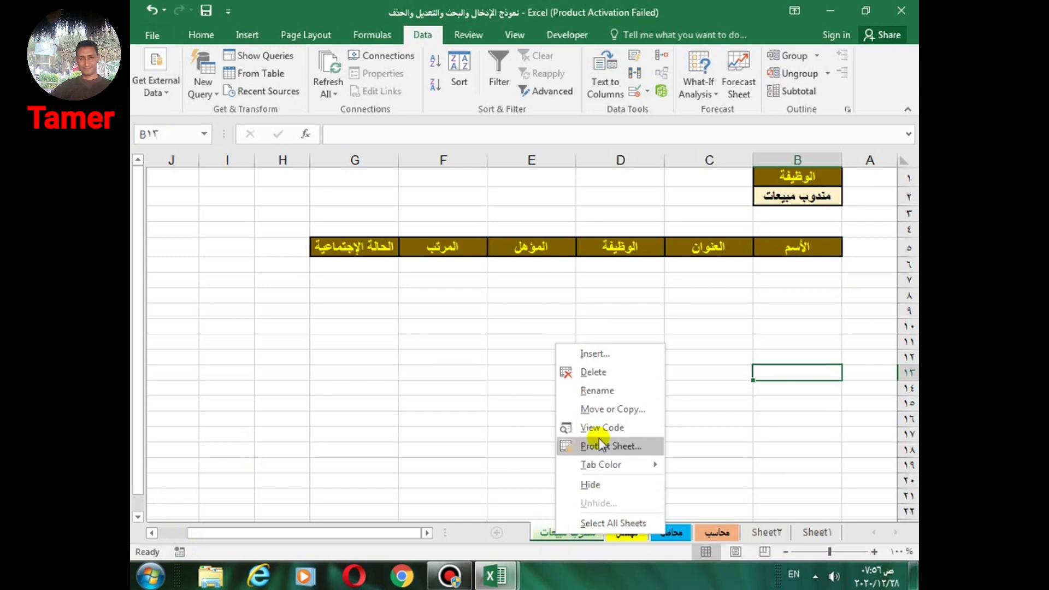
pyautogui.click(624, 426)
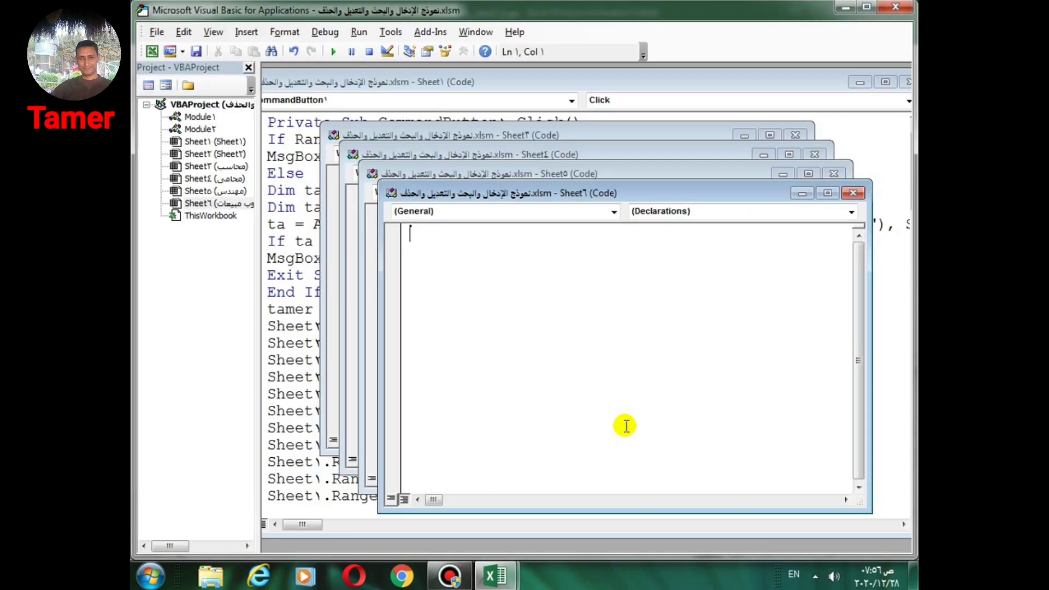
pyautogui.click(615, 212)
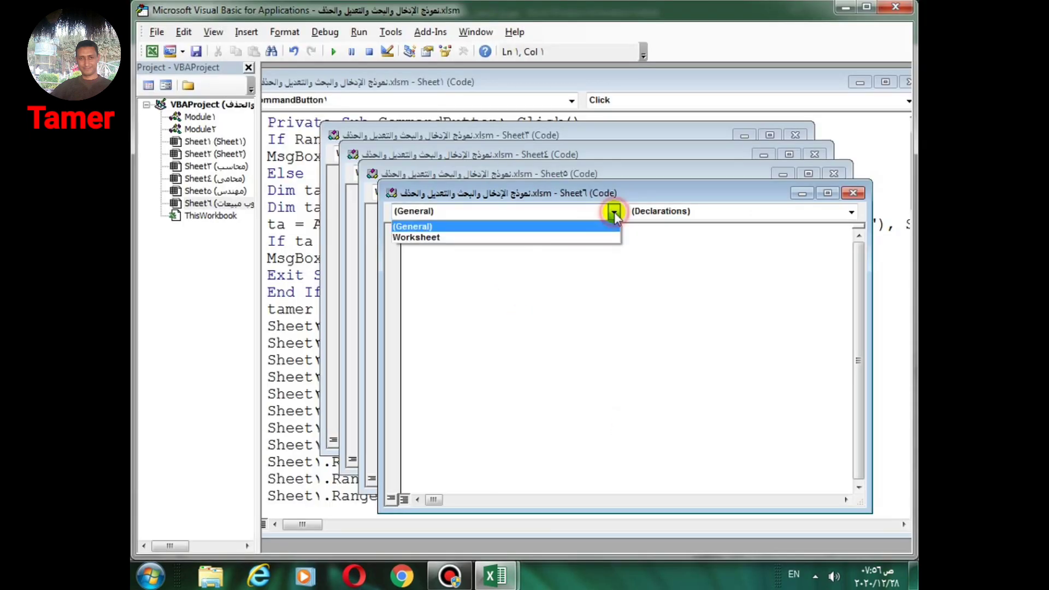
pyautogui.click(527, 236)
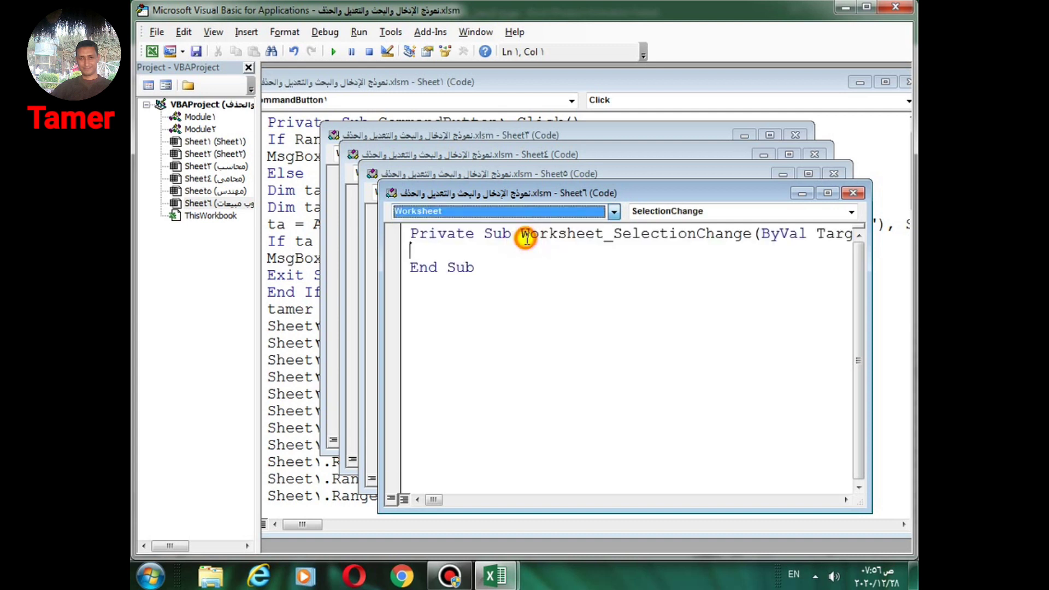
pyautogui.click(852, 212)
pyautogui.click(775, 230)
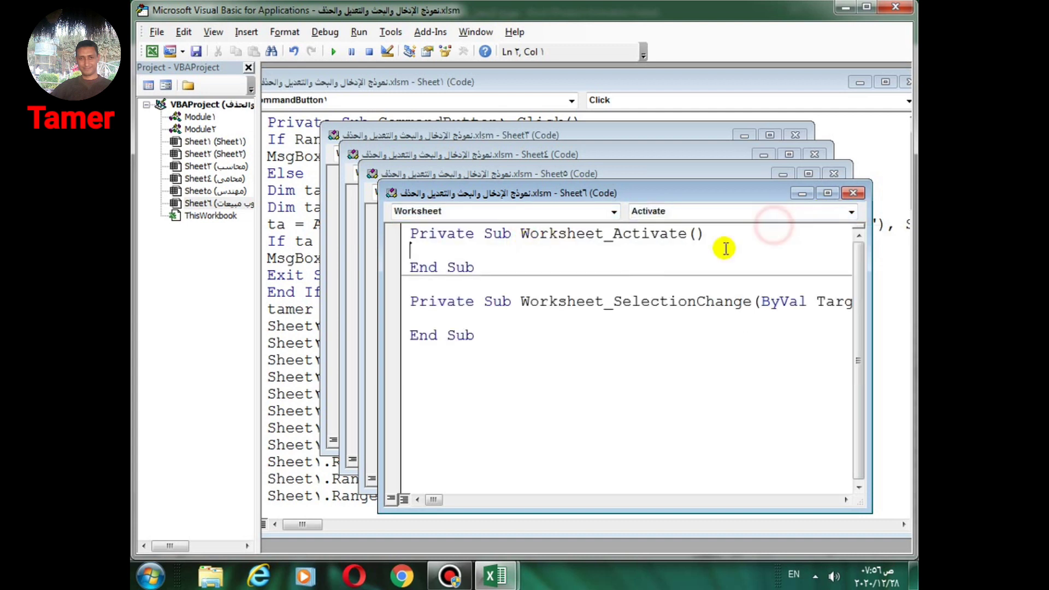
pyautogui.write('c')
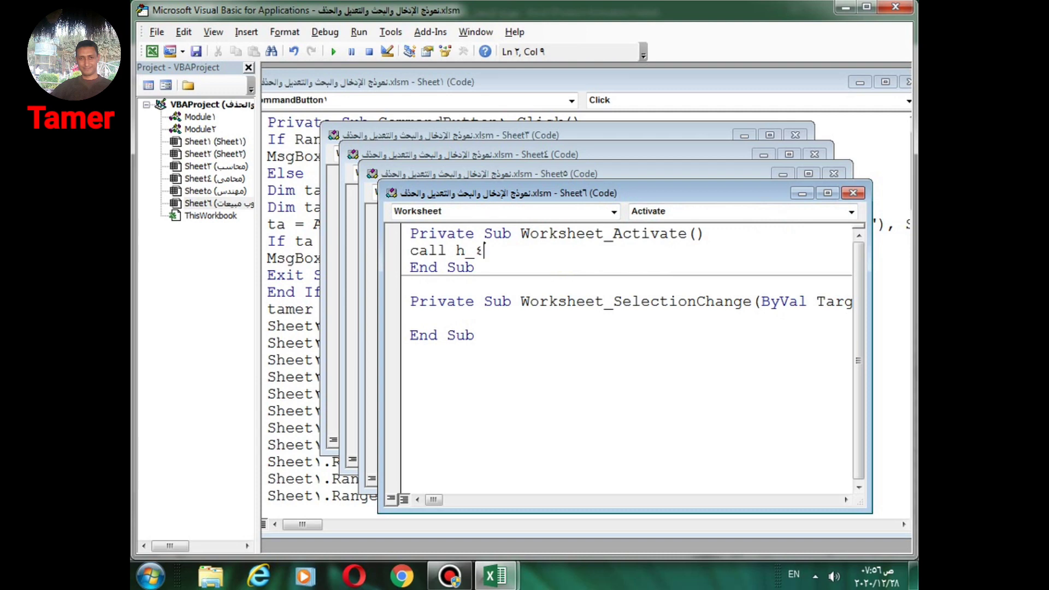
# Close the VBA editor and return to the Sheet1 employee data-entry form.
pyautogui.click(897, 8)
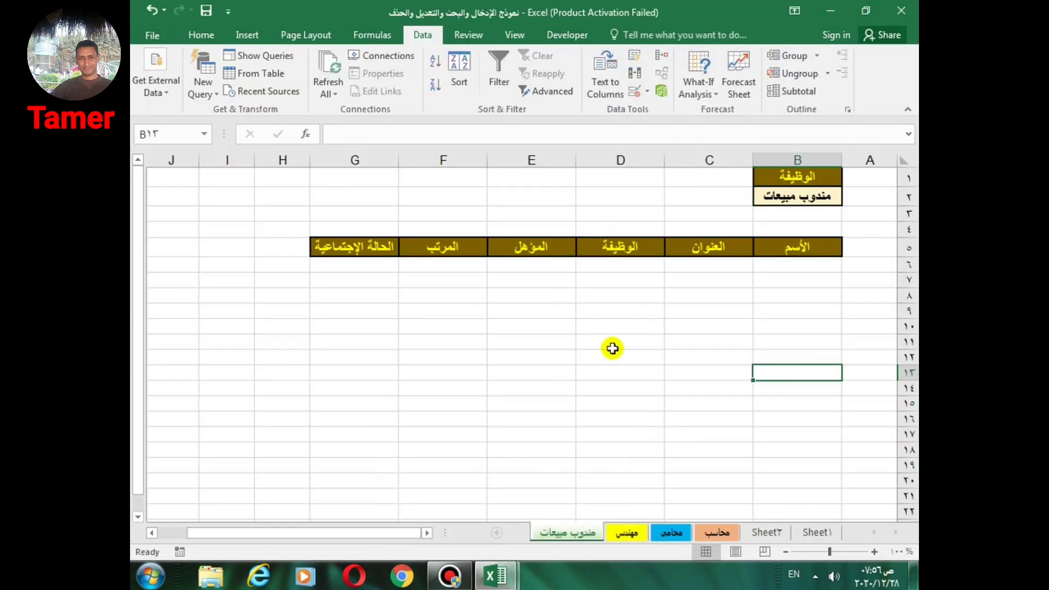
pyautogui.click(828, 536)
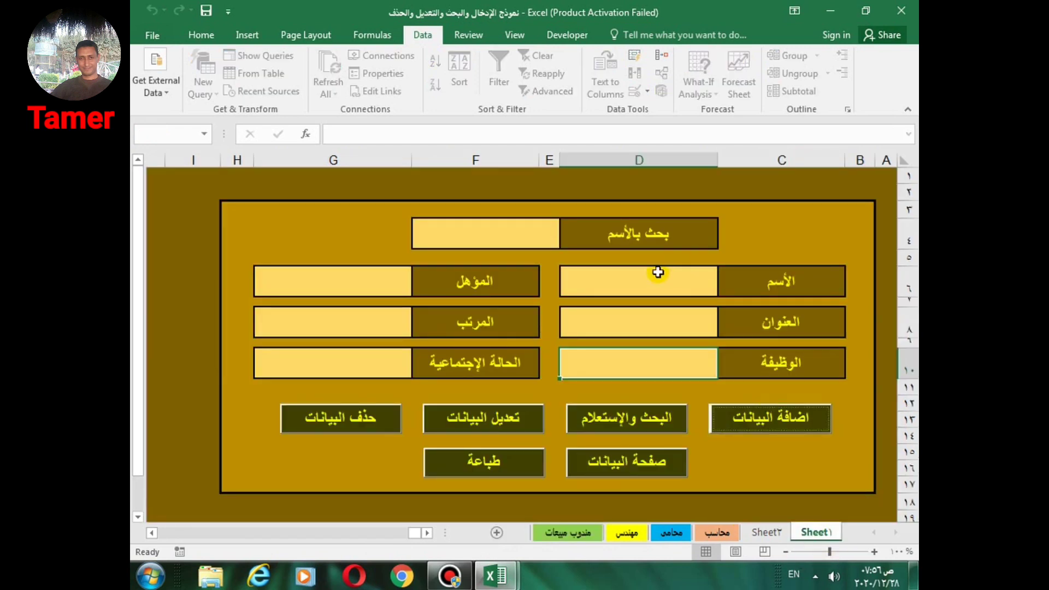
# Enter an employee name, address اسكندرية and job مندوب مبيعات on the form.
pyautogui.click(646, 284)
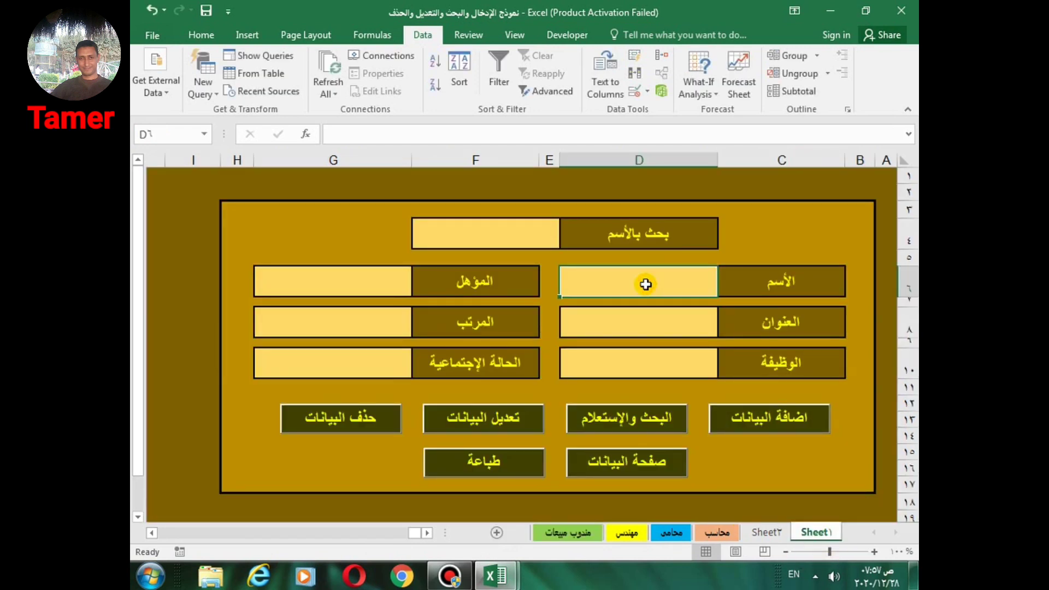
pyautogui.write('ugn')
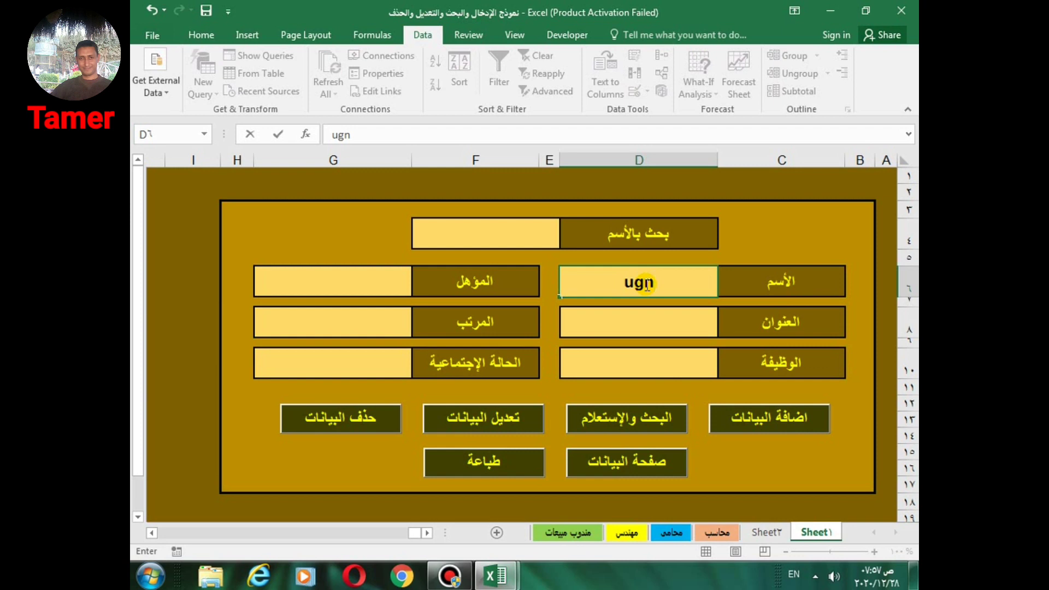
pyautogui.press('BackSpace')
pyautogui.press('BackSpace')
pyautogui.write('بي')
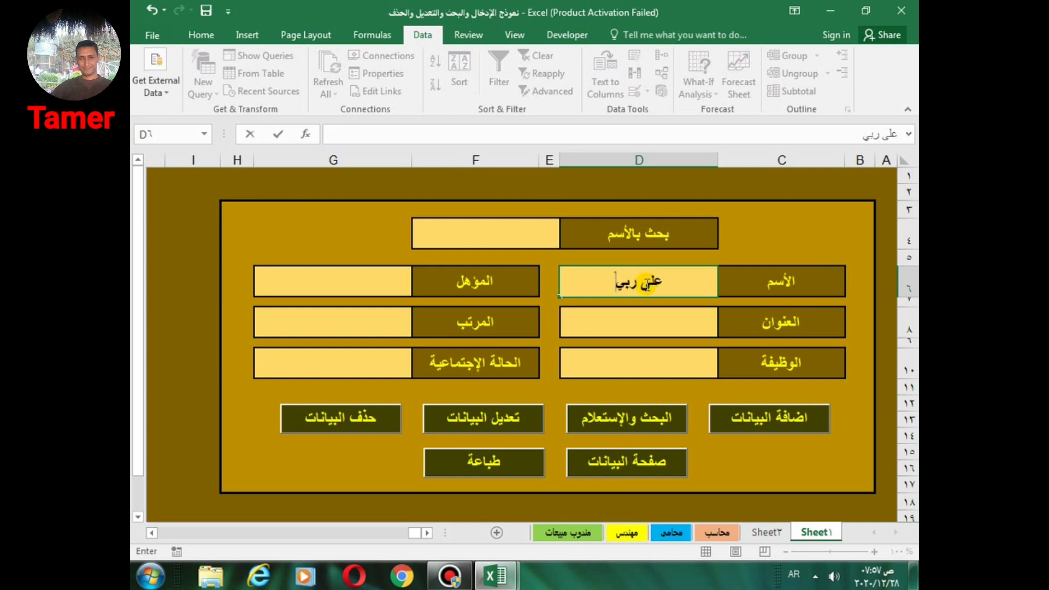
pyautogui.write('ع')
pyautogui.click(649, 322)
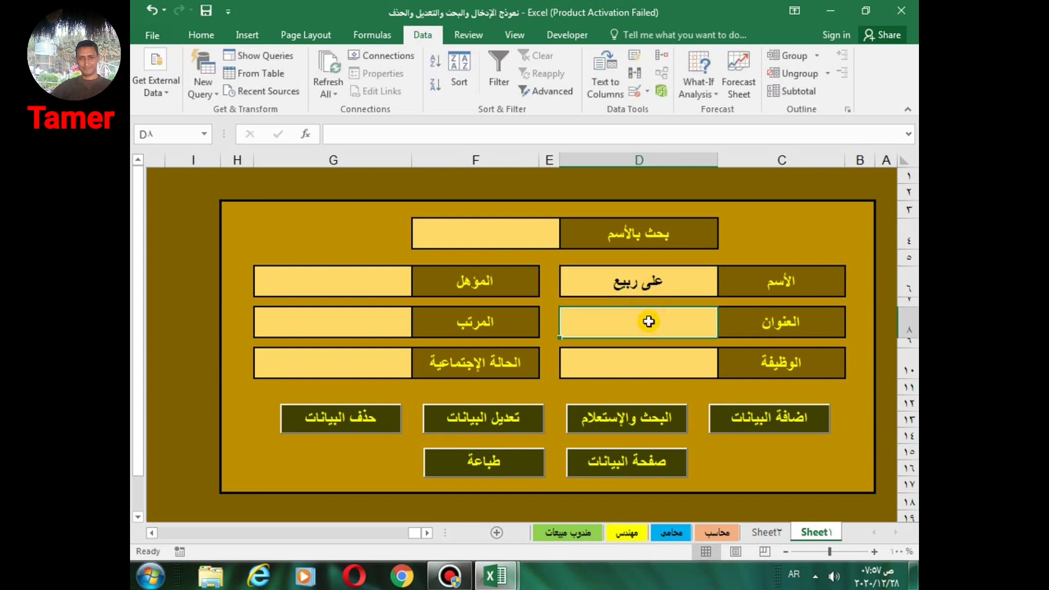
pyautogui.write('اسكند')
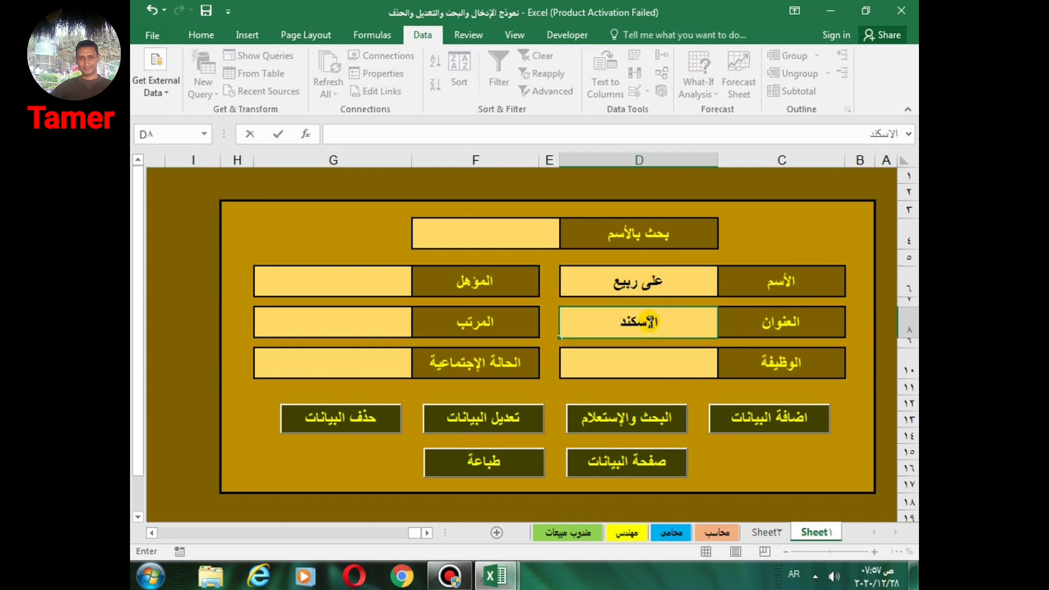
pyautogui.write('رية')
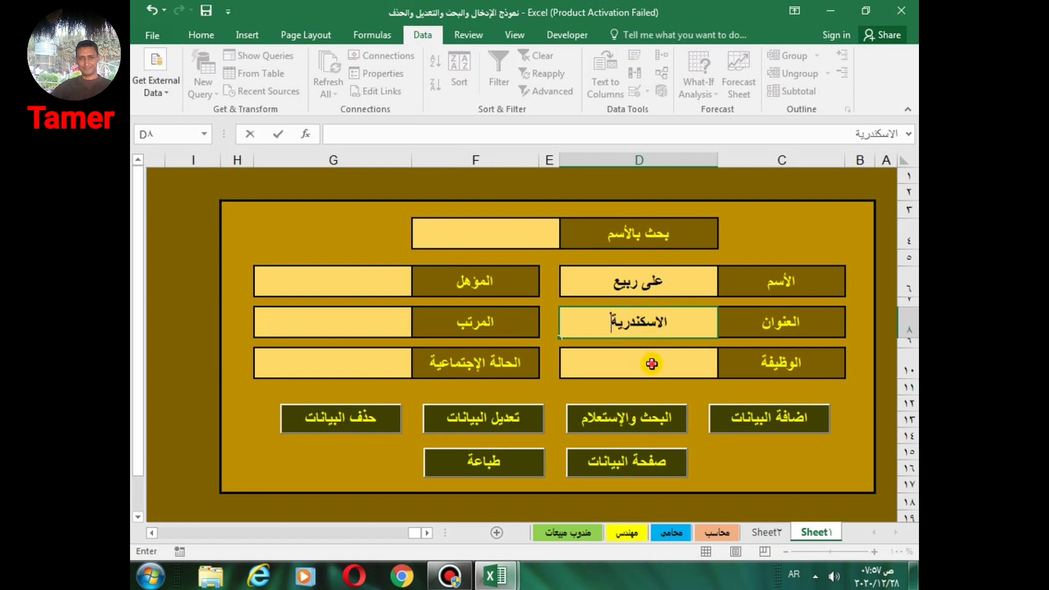
pyautogui.click(652, 364)
pyautogui.write('مند')
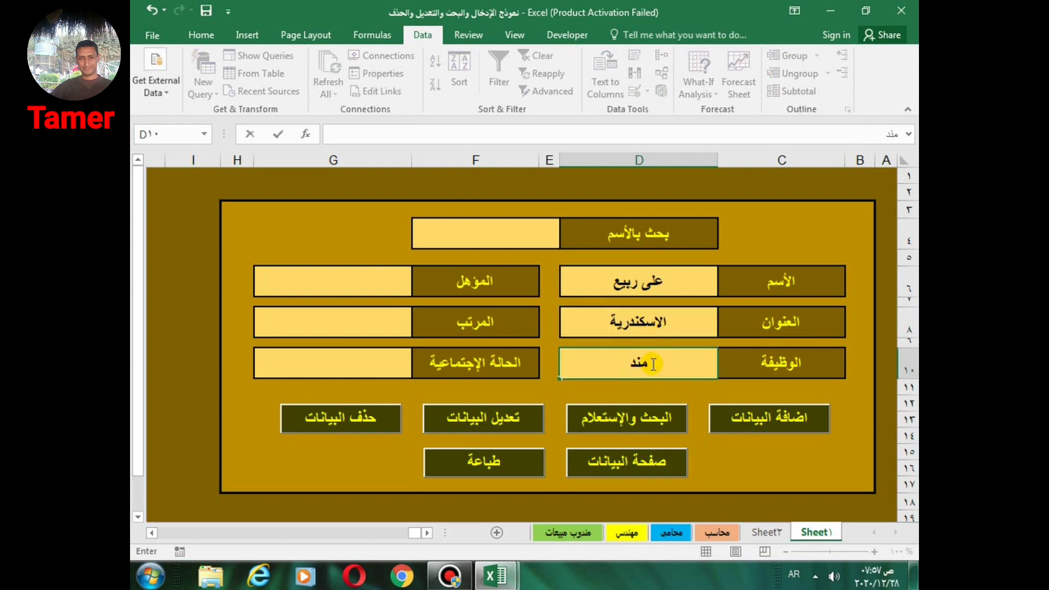
pyautogui.write('وب مبيعات')
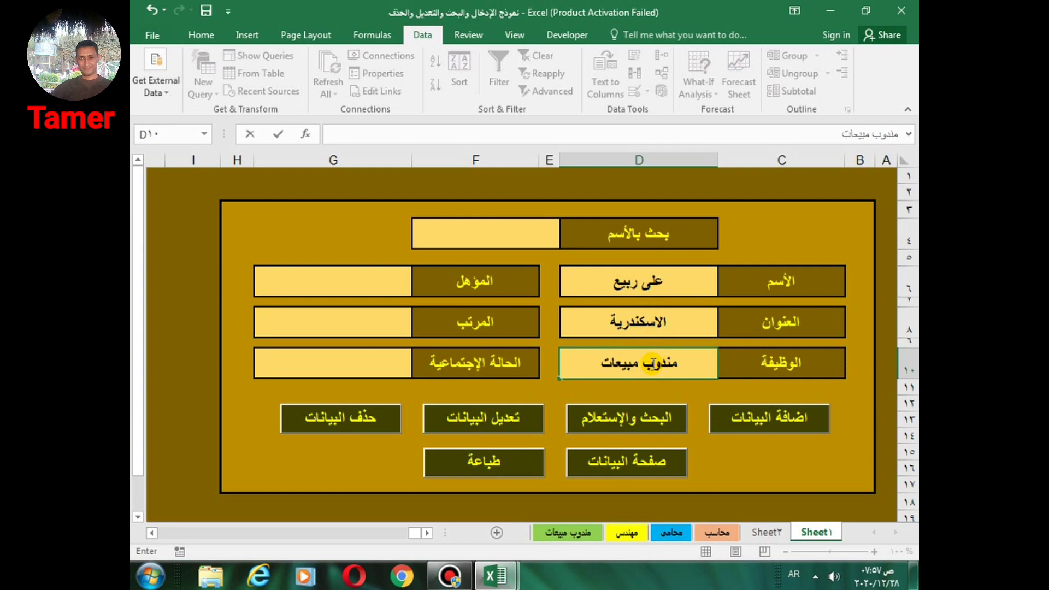
# Set marital status to أعزب and salary to ٤٠٠٠.
pyautogui.click(315, 368)
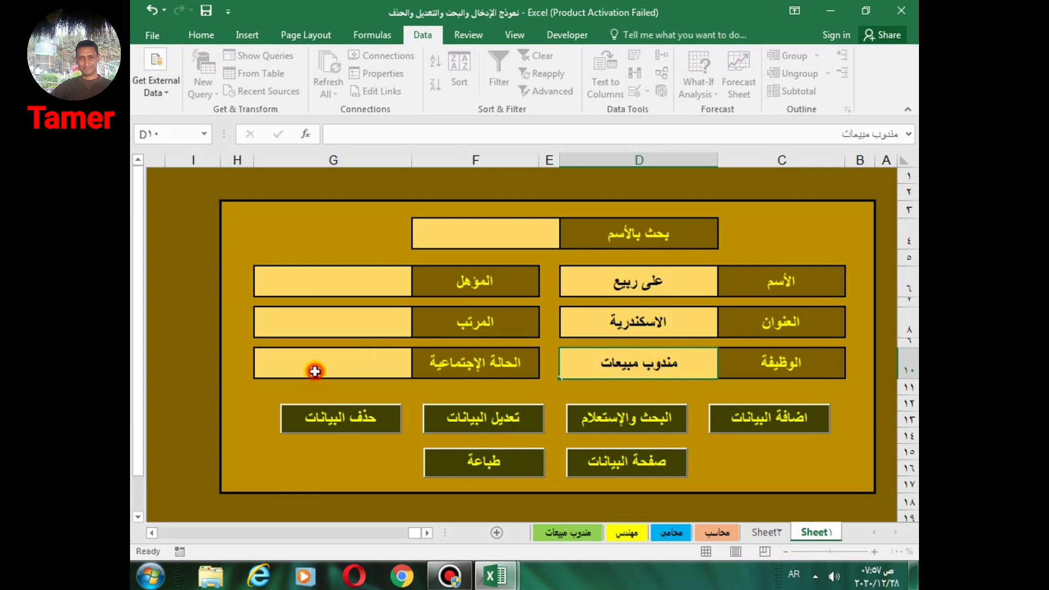
pyautogui.click(247, 372)
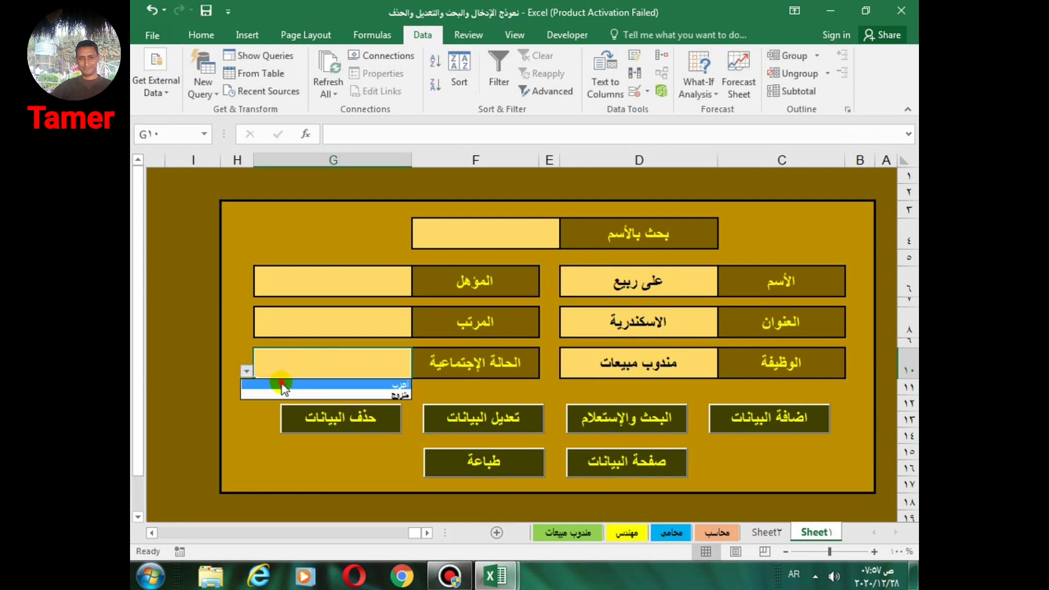
pyautogui.click(276, 382)
pyautogui.click(313, 327)
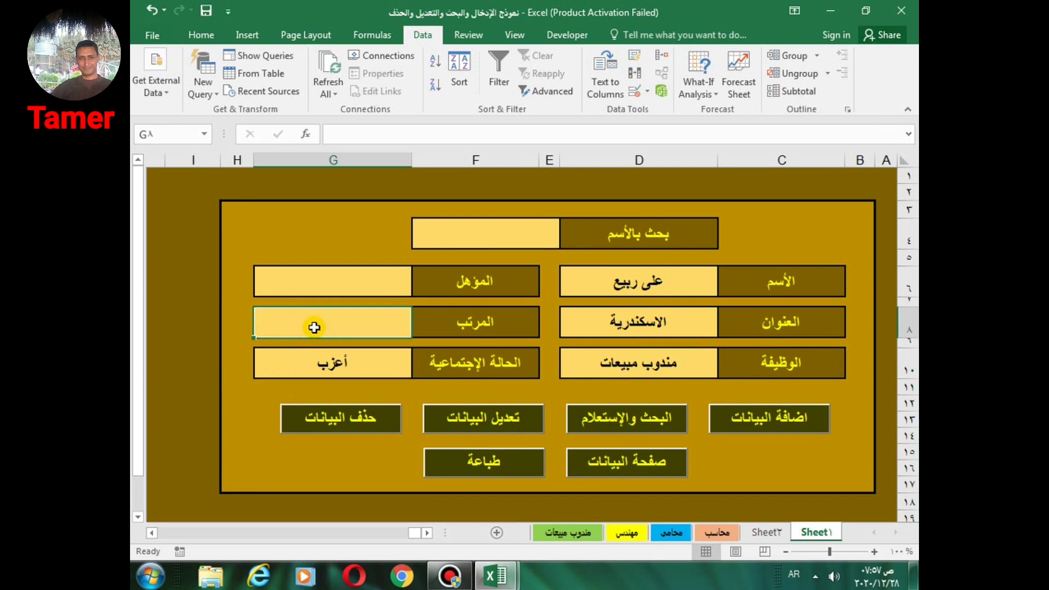
pyautogui.write('٤٠٠٠')
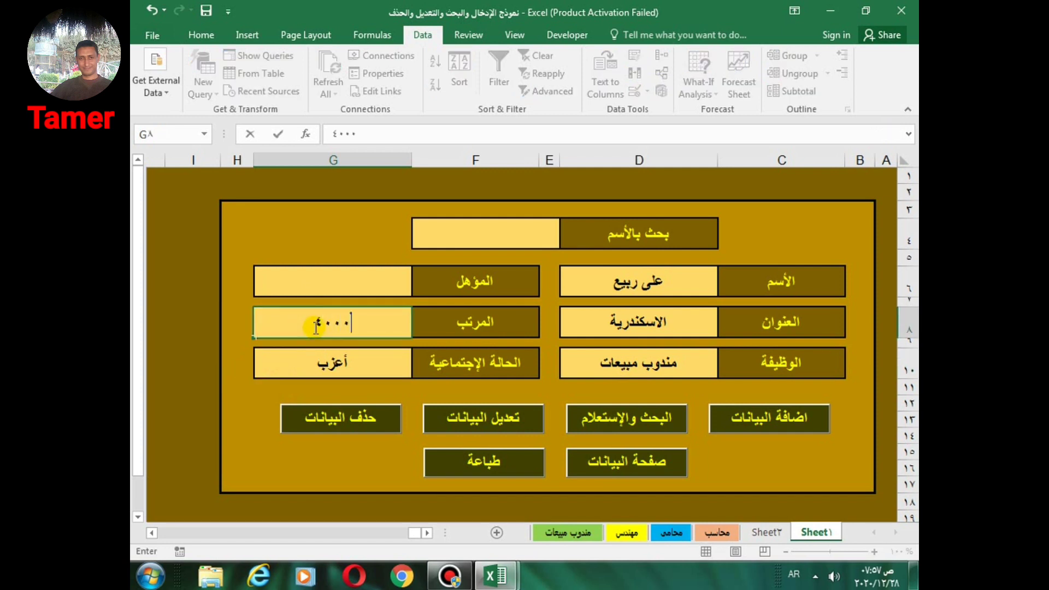
# Transfer the record with اضافة البيانات, check it on the مندوب مبيعات sheet, and return to the form.
pyautogui.click(782, 421)
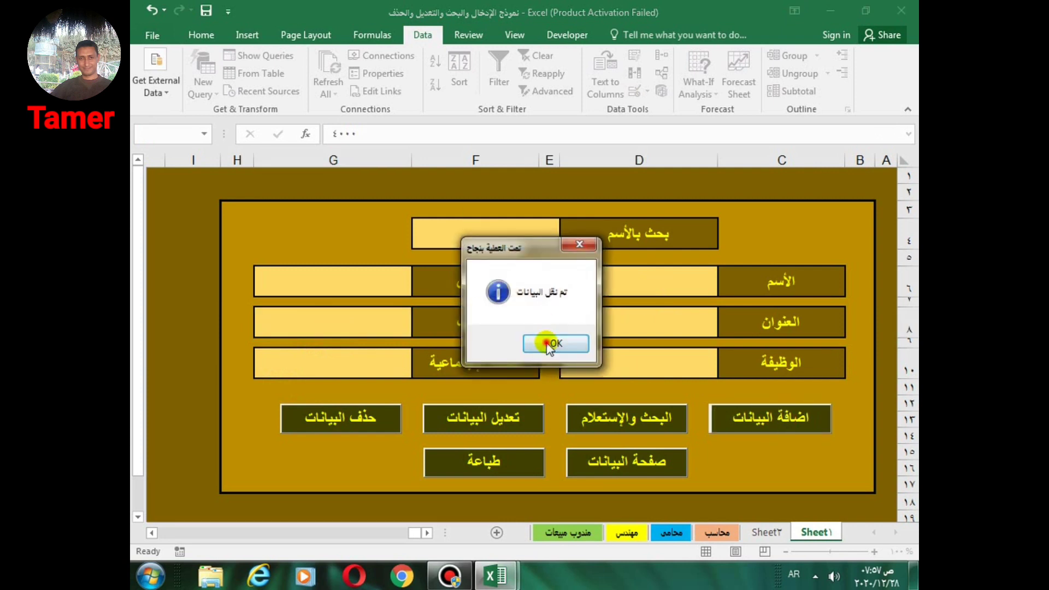
pyautogui.click(549, 345)
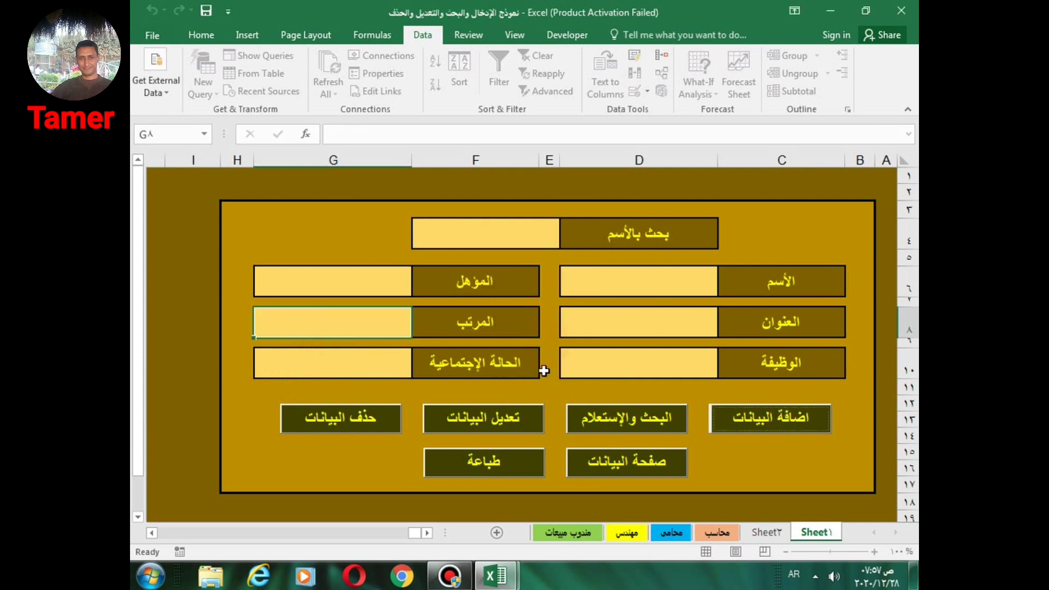
pyautogui.click(564, 534)
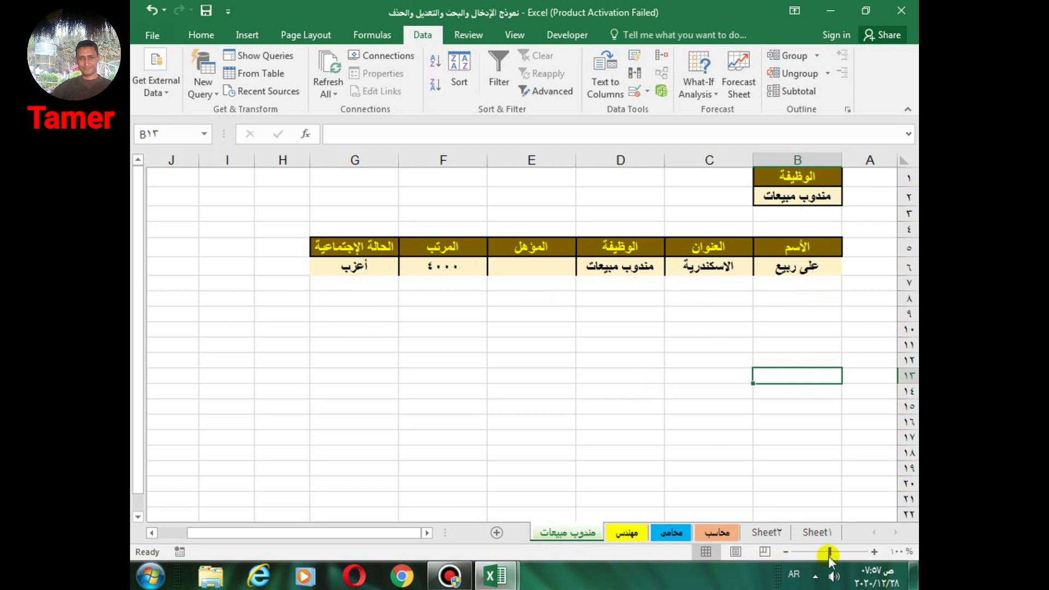
pyautogui.click(818, 533)
pyautogui.click(637, 289)
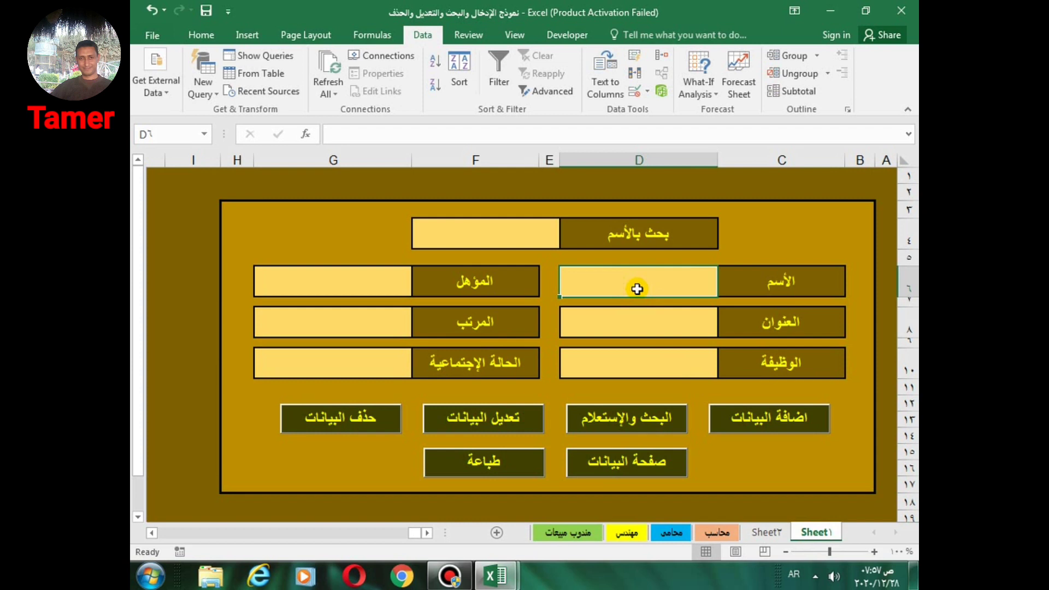
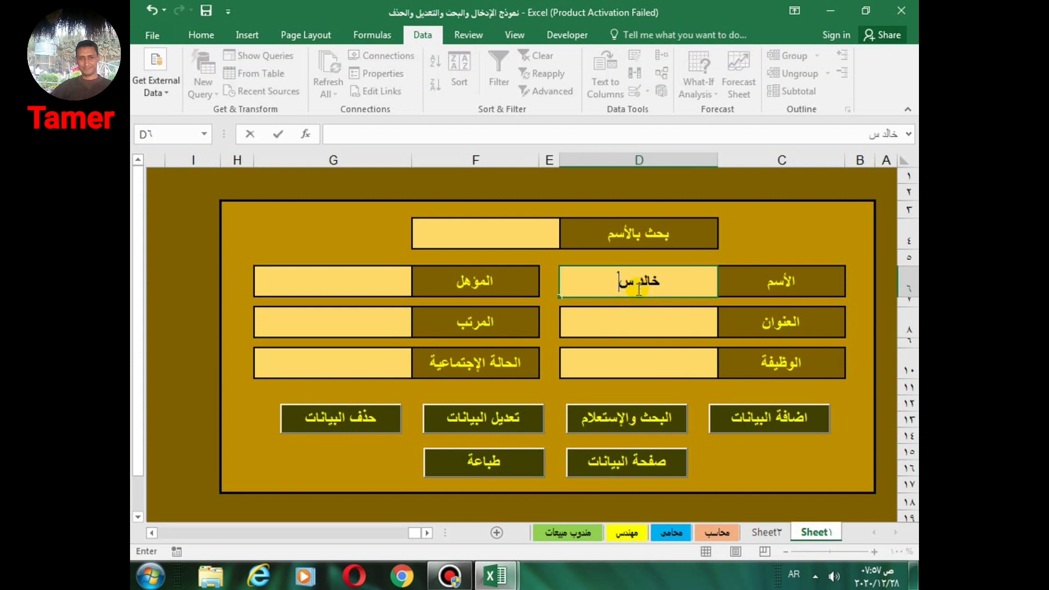
# Enter a second employee's name and the job مندوب مبيعات on the form.
pyautogui.click(648, 367)
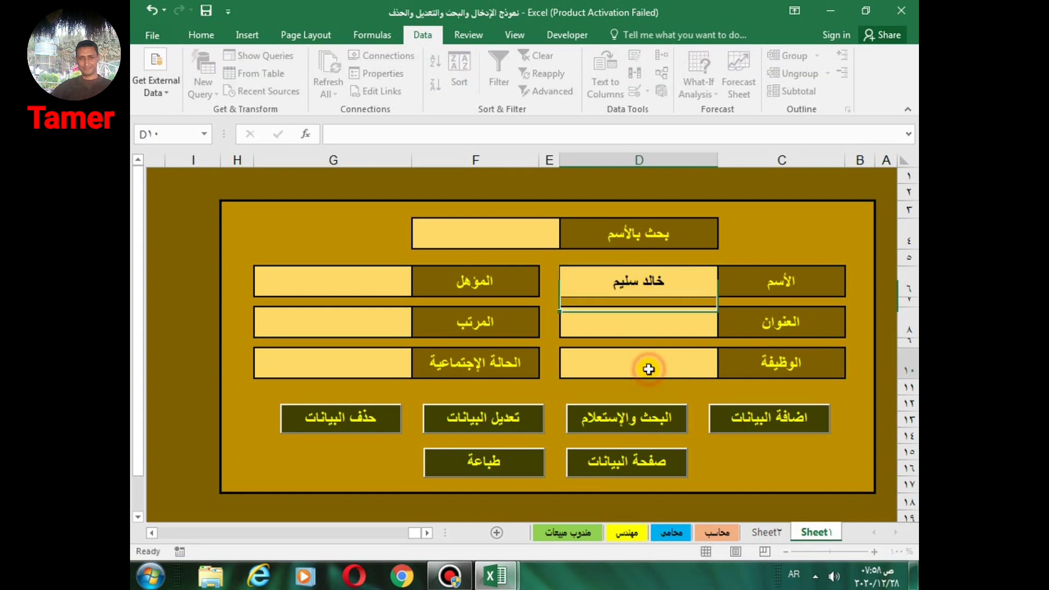
pyautogui.write('مندوب')
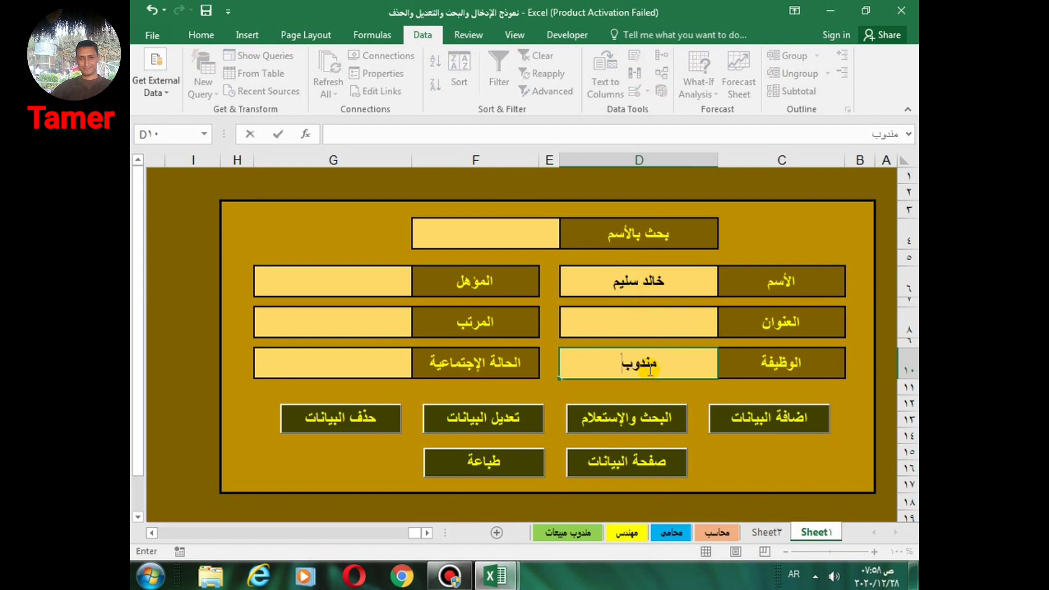
pyautogui.write(' مبيعات')
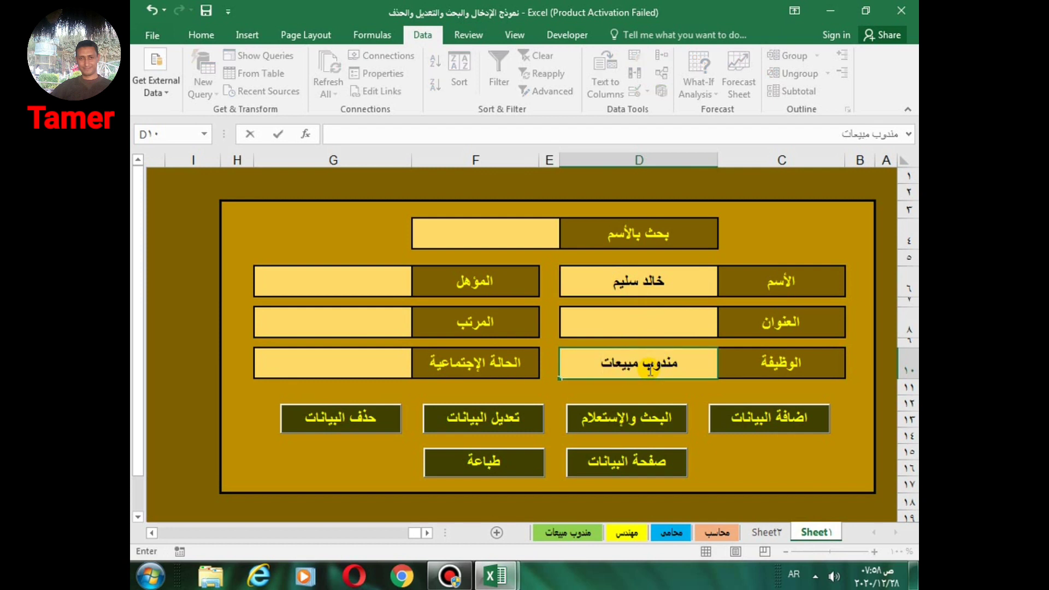
# Transfer the second record and view both records on the مندوب مبيعات sheet.
pyautogui.click(774, 421)
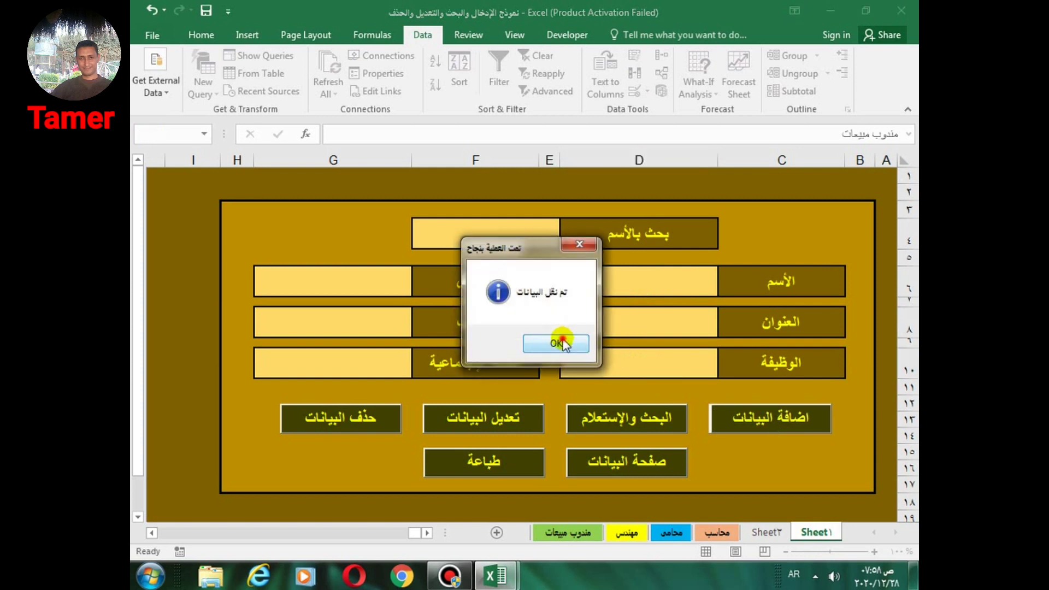
pyautogui.click(563, 343)
pyautogui.click(568, 533)
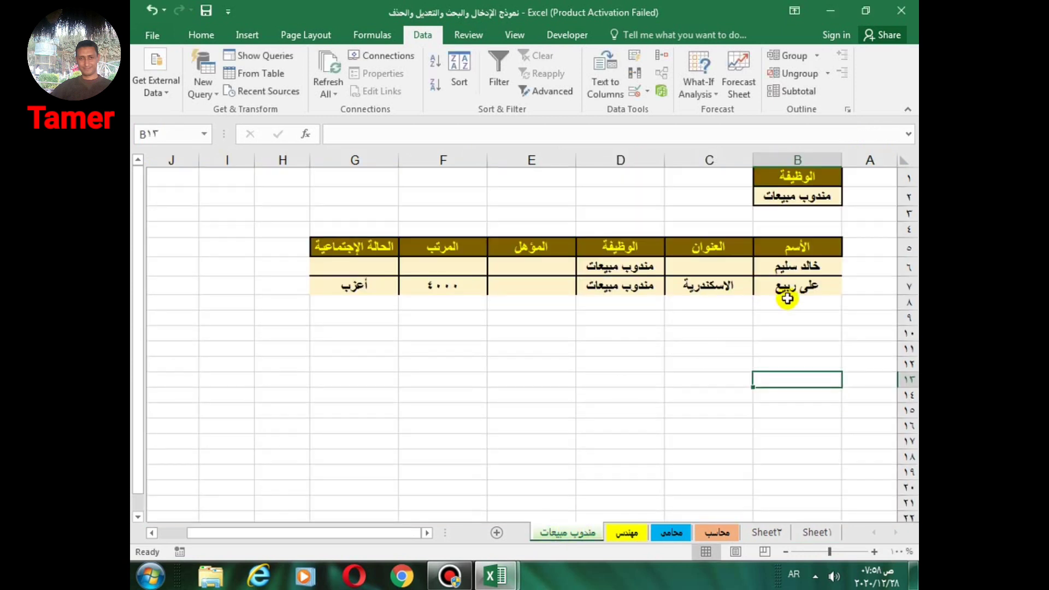
pyautogui.click(642, 395)
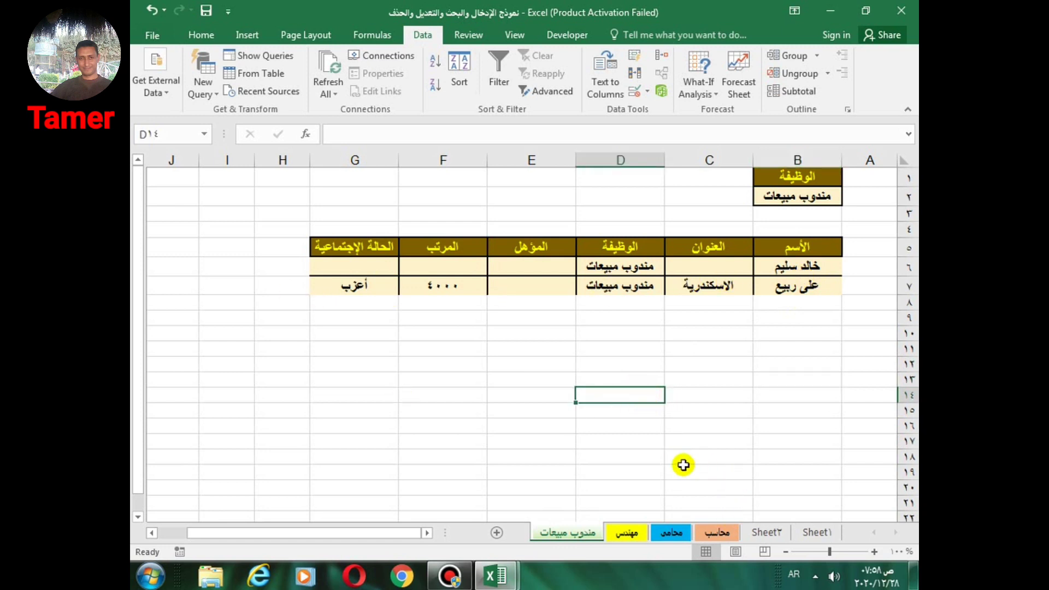